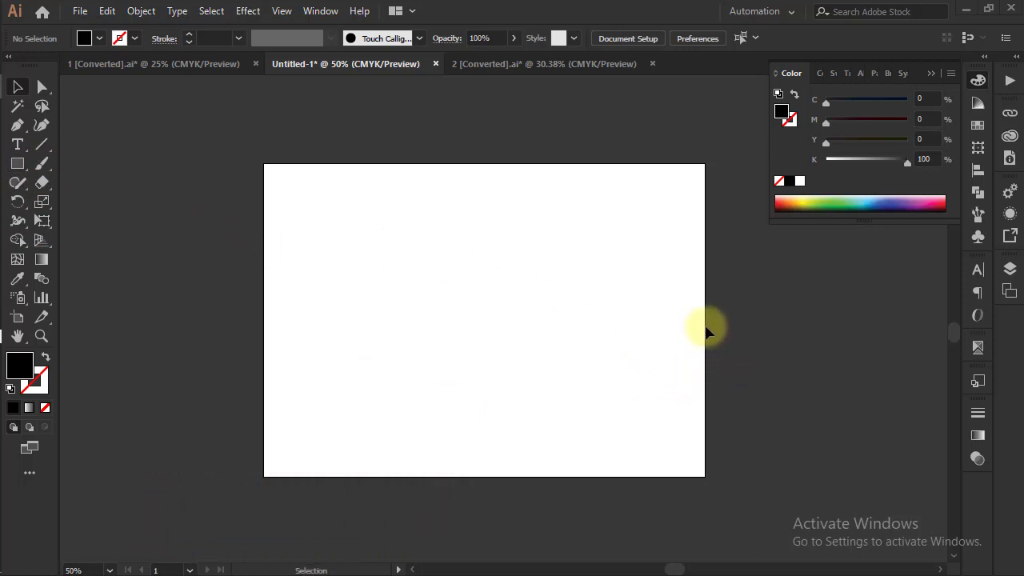
Move the 17*22 text from beside the calendar to the empty area above the calendar's upper-left corner
mouse_move(3, 339)
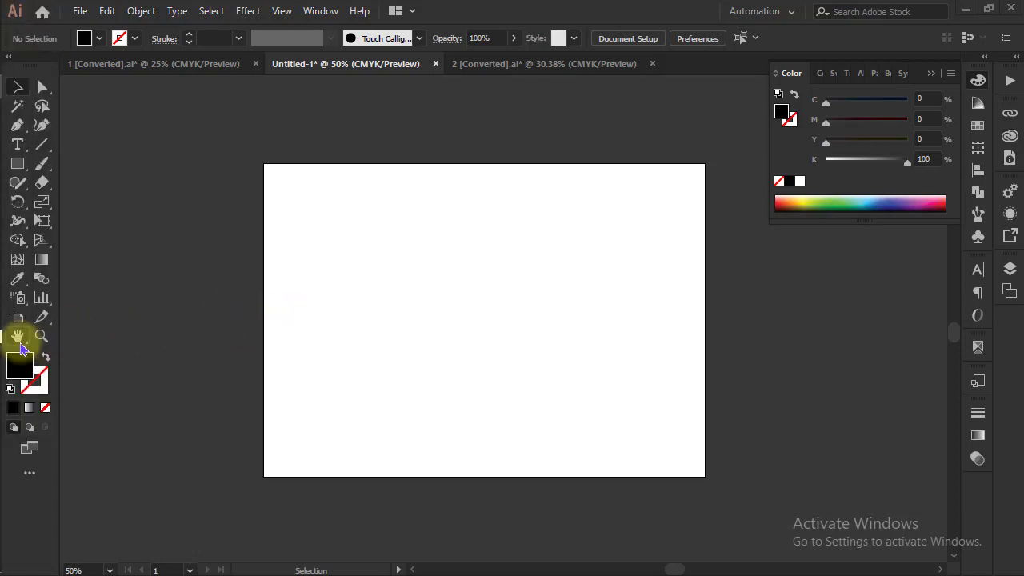
left_click(18, 336)
left_click_drag(410, 331, 185, 367)
left_click_drag(415, 355, 210, 418)
left_click_drag(495, 365, 274, 376)
left_click_drag(582, 320, 434, 343)
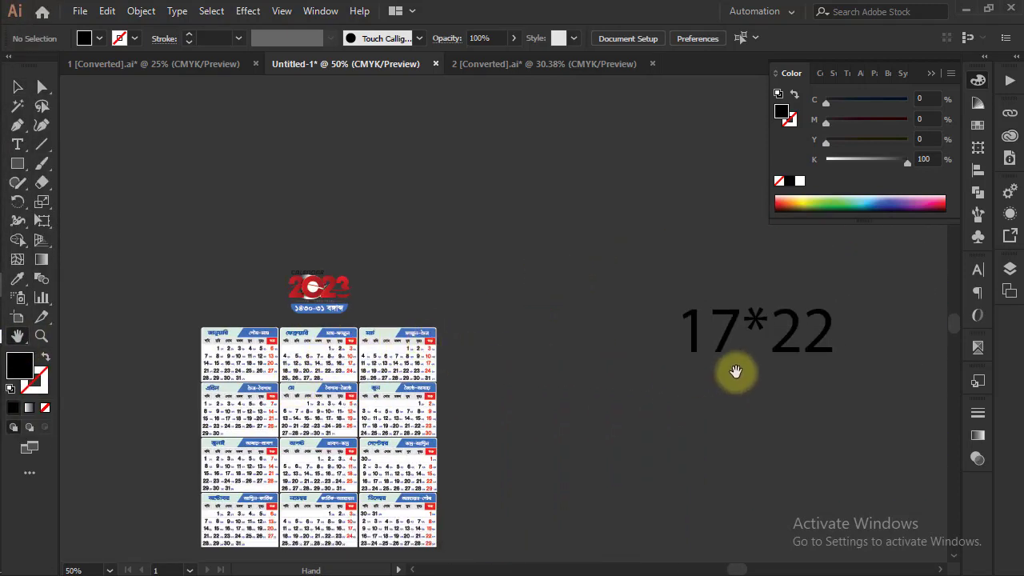
left_click(18, 86)
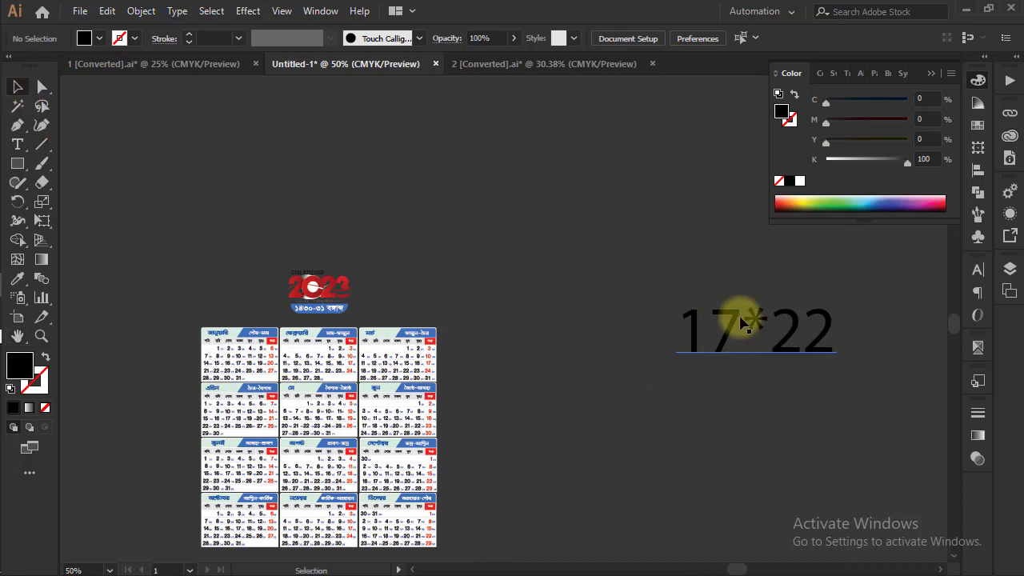
left_click_drag(754, 323, 195, 226)
Move the 17*22 text between the artboard and the calendar and scale it down to about 80 pt
left_click(18, 336)
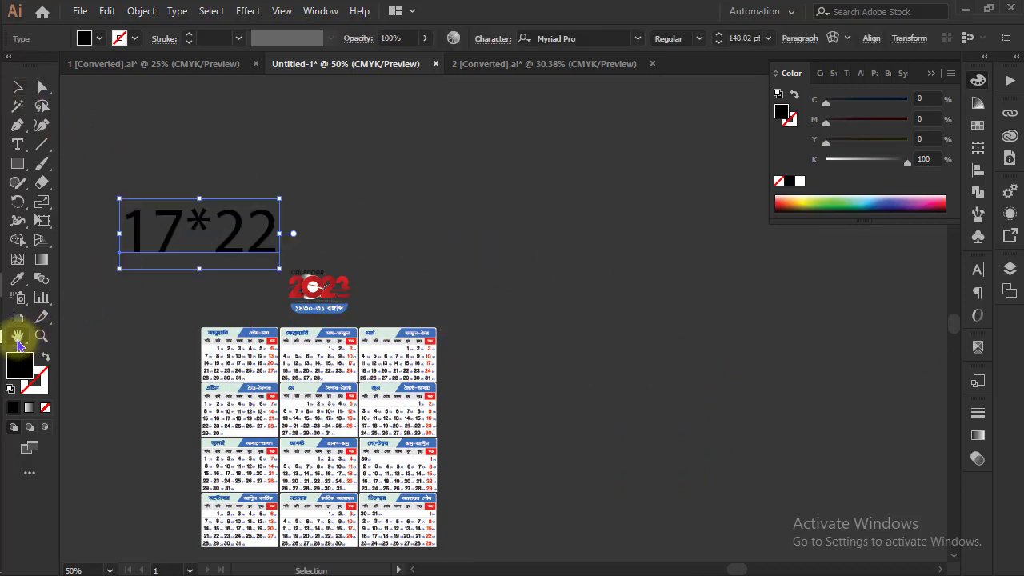
left_click_drag(439, 387, 885, 393)
left_click_drag(393, 371, 555, 387)
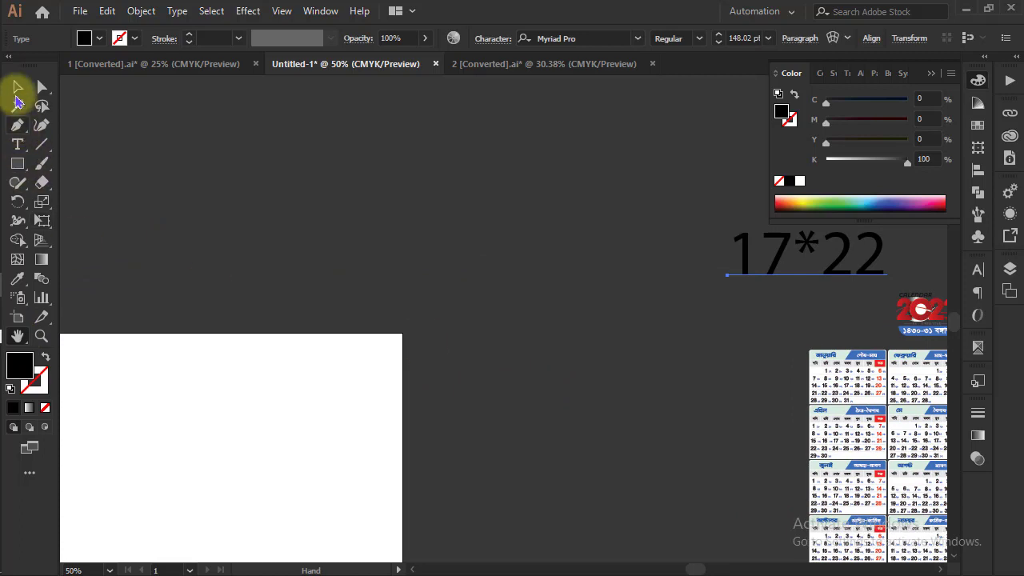
left_click(17, 87)
left_click_drag(800, 247, 637, 290)
left_click_drag(724, 266, 687, 279)
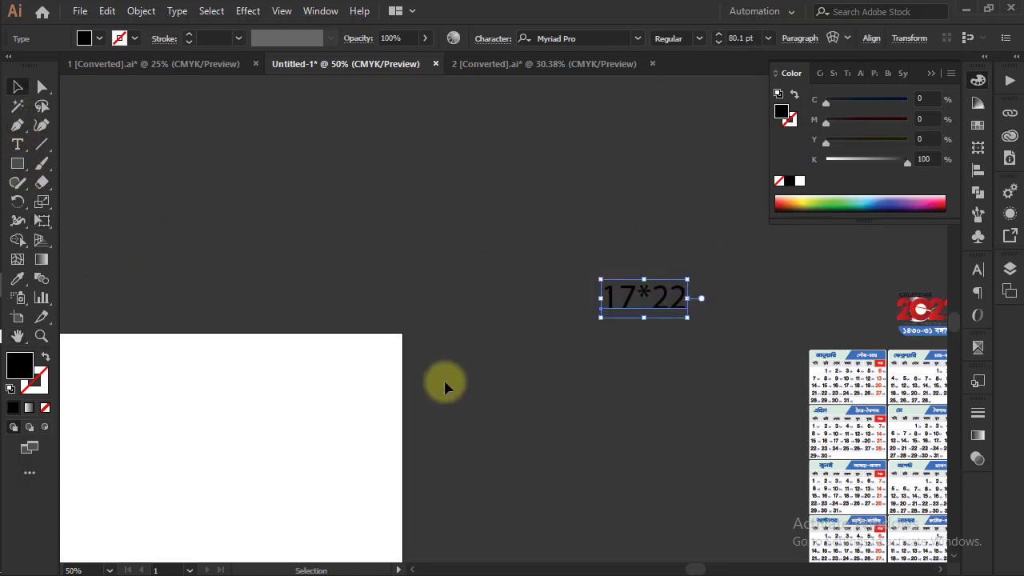
Draw a black rectangle over the artboard and set its size to 17 in wide by 22 in high
left_click_drag(416, 387, 664, 326)
left_click_drag(510, 405, 549, 338)
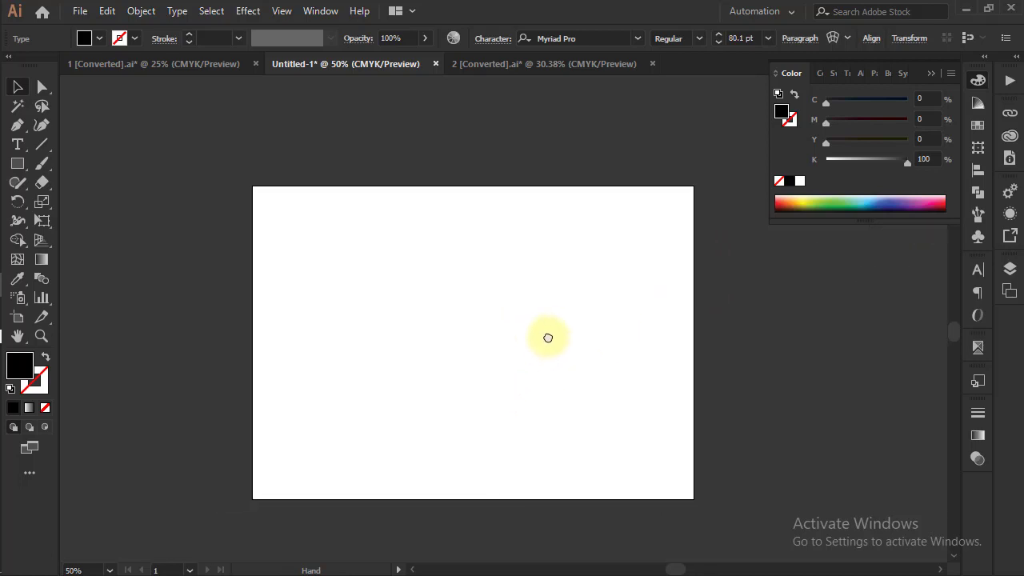
left_click(17, 317)
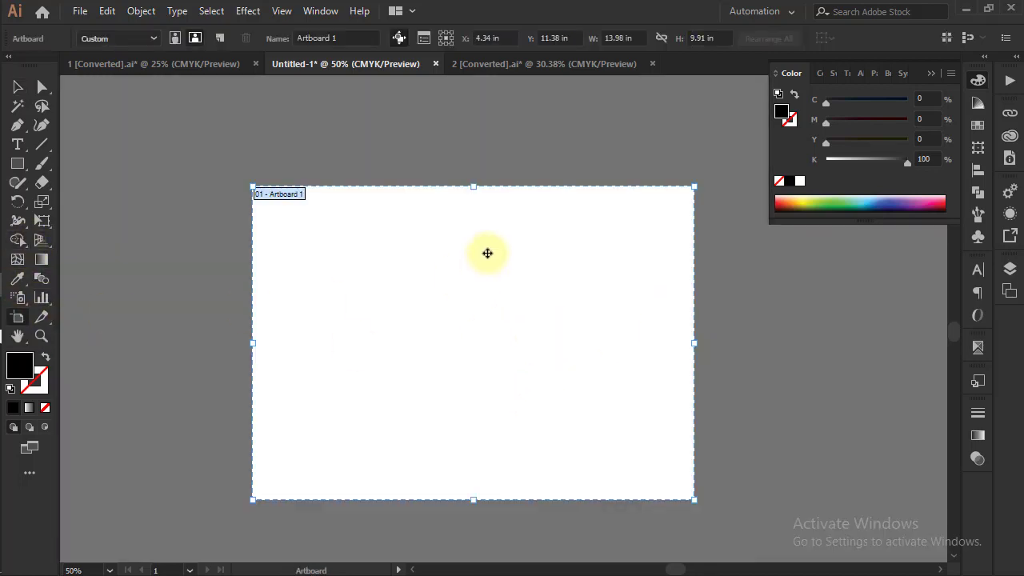
left_click(18, 87)
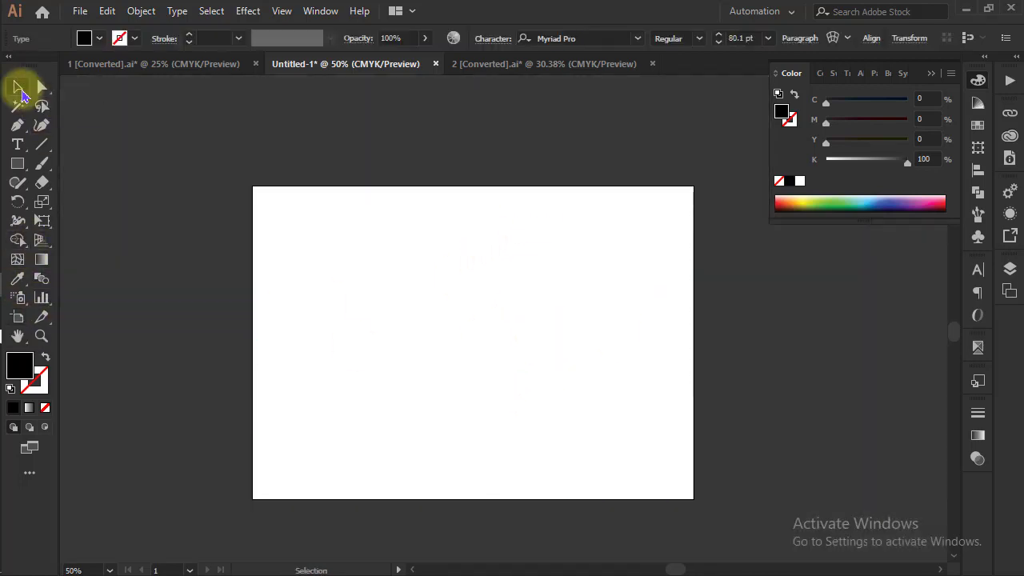
left_click(17, 163)
left_click_drag(354, 153, 675, 523)
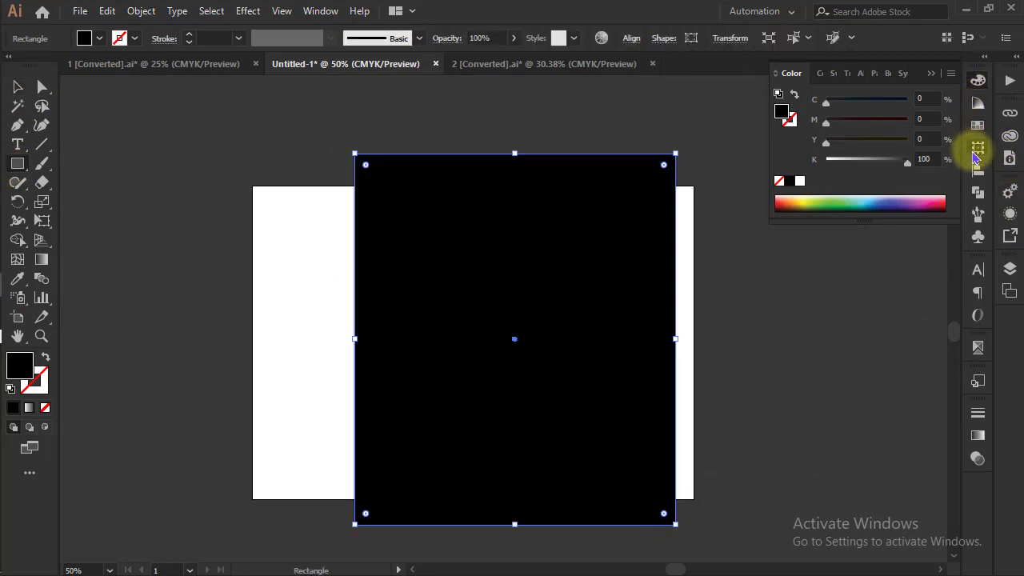
left_click(977, 147)
left_click(919, 94)
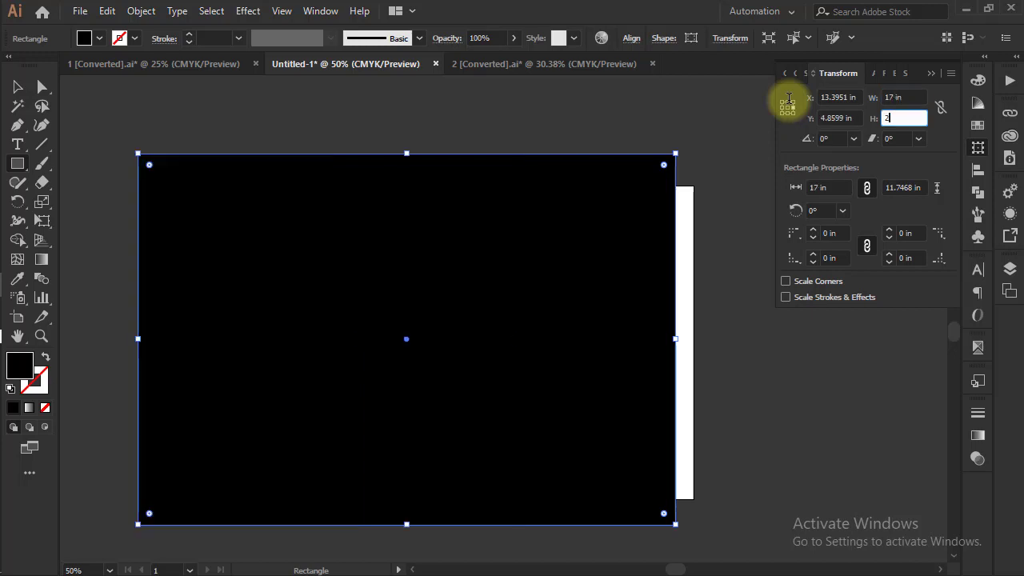
key("Return")
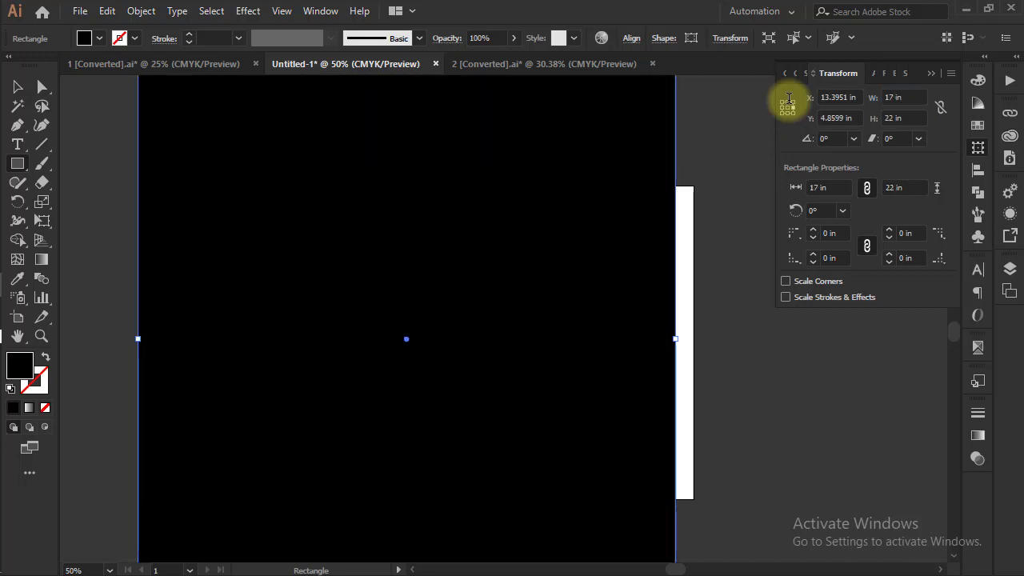
Move the 17 by 22 in black rectangle so that it completely covers the artboard
left_click(18, 336)
left_click_drag(528, 307, 230, 289)
left_click_drag(429, 313, 521, 359)
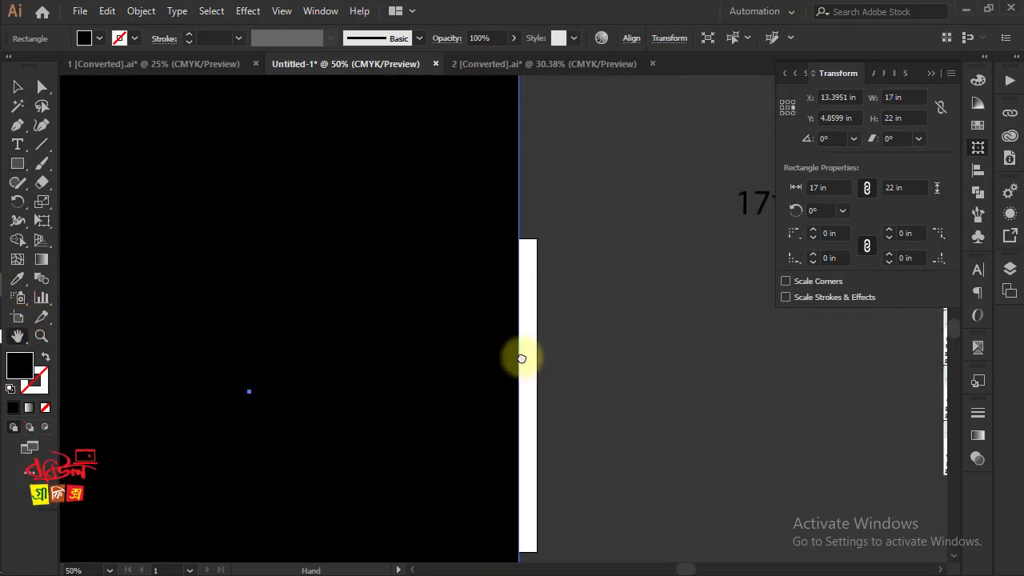
key("ctrl+minus")
key("ctrl+minus")
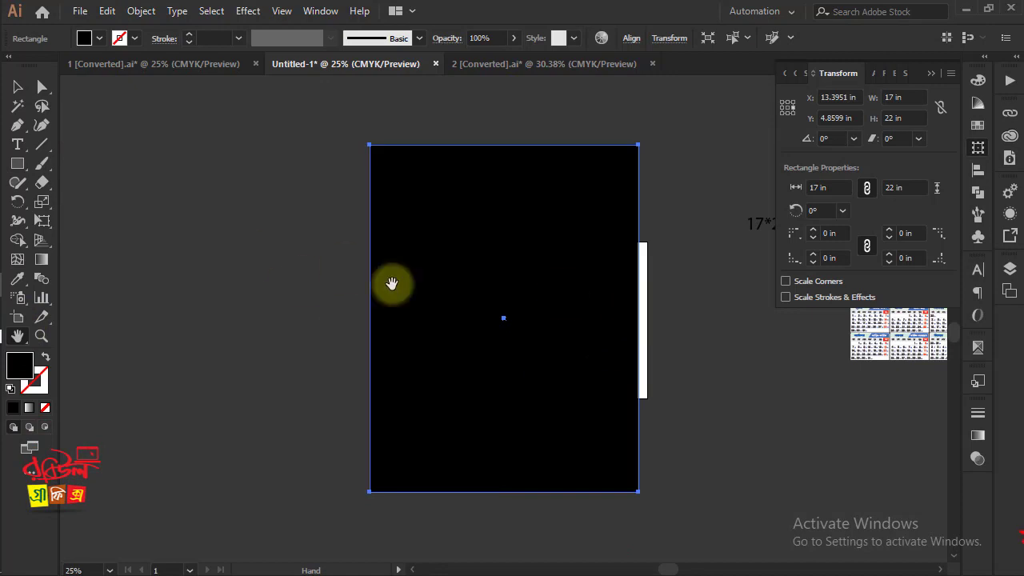
left_click_drag(440, 281, 414, 276)
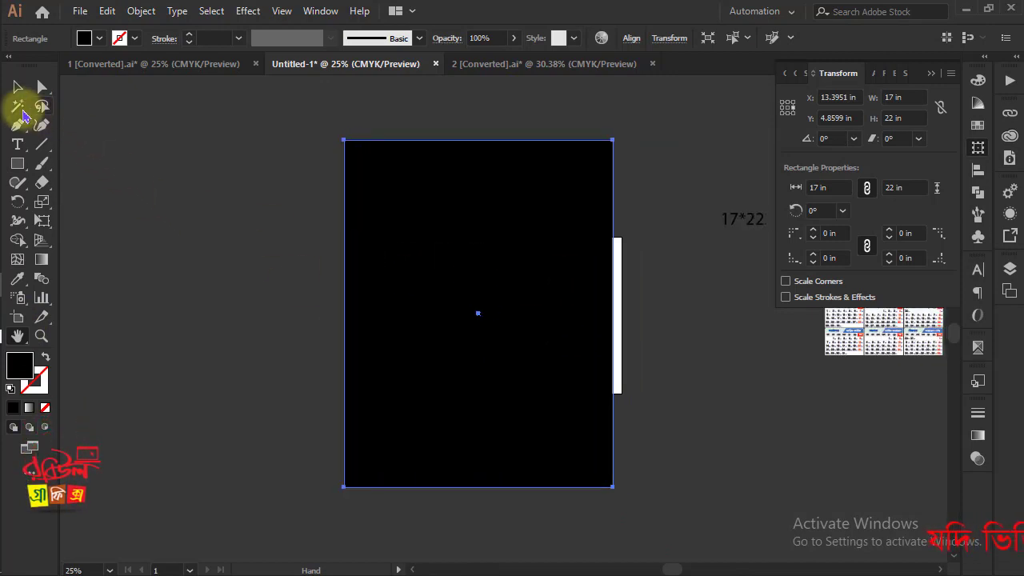
left_click(17, 88)
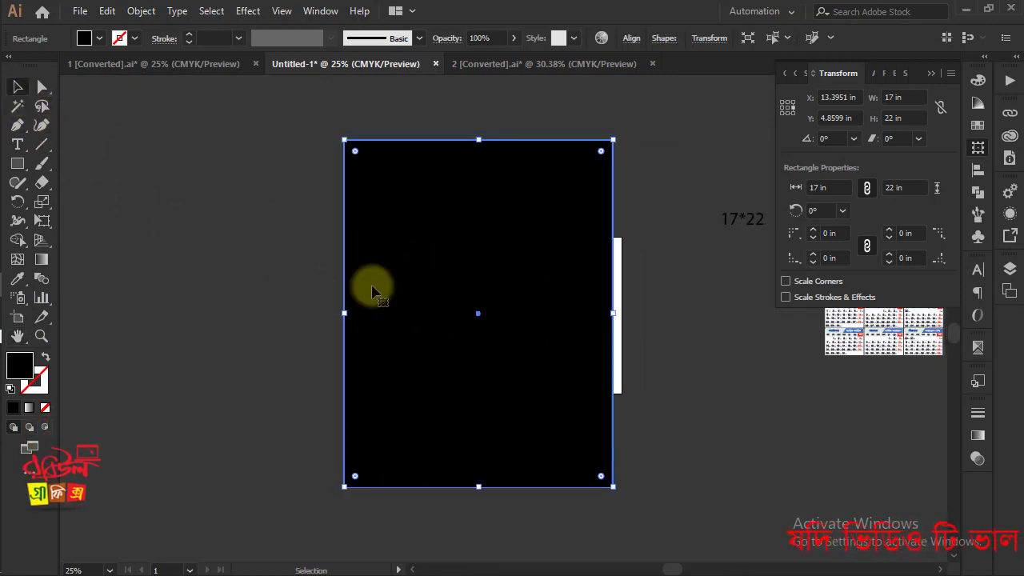
left_click_drag(395, 292, 432, 295)
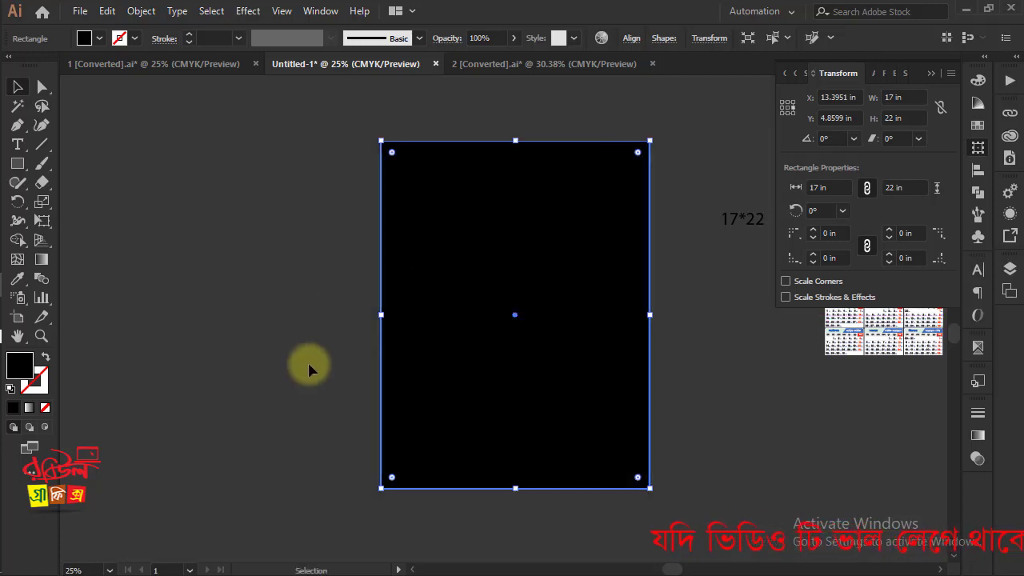
Extend all four edges of Artboard 1 out to the black rectangle's edges, making it 17 in wide and about 21.9 in high
left_click(17, 315)
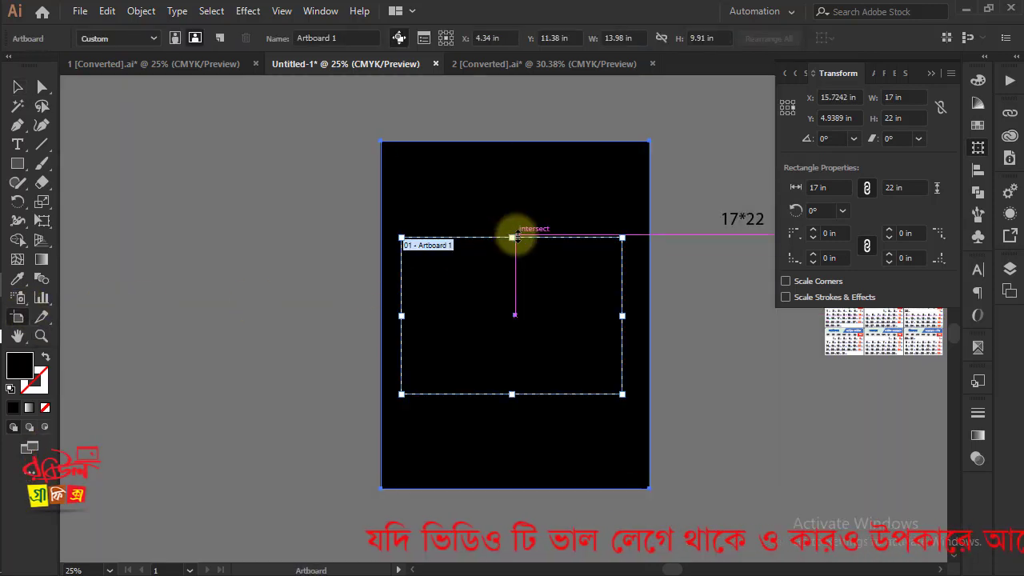
left_click_drag(512, 238, 530, 141)
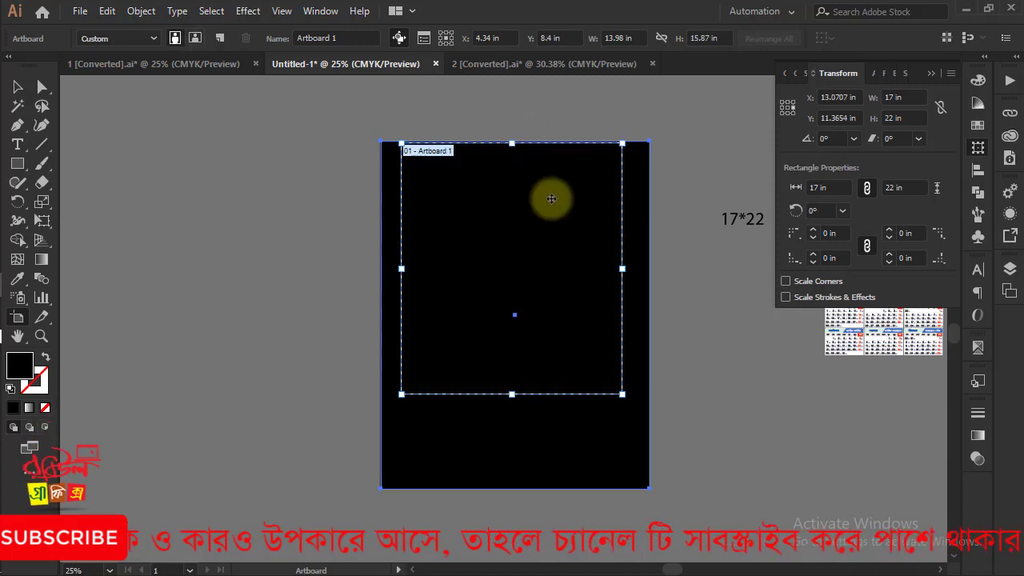
key("ctrl+plus")
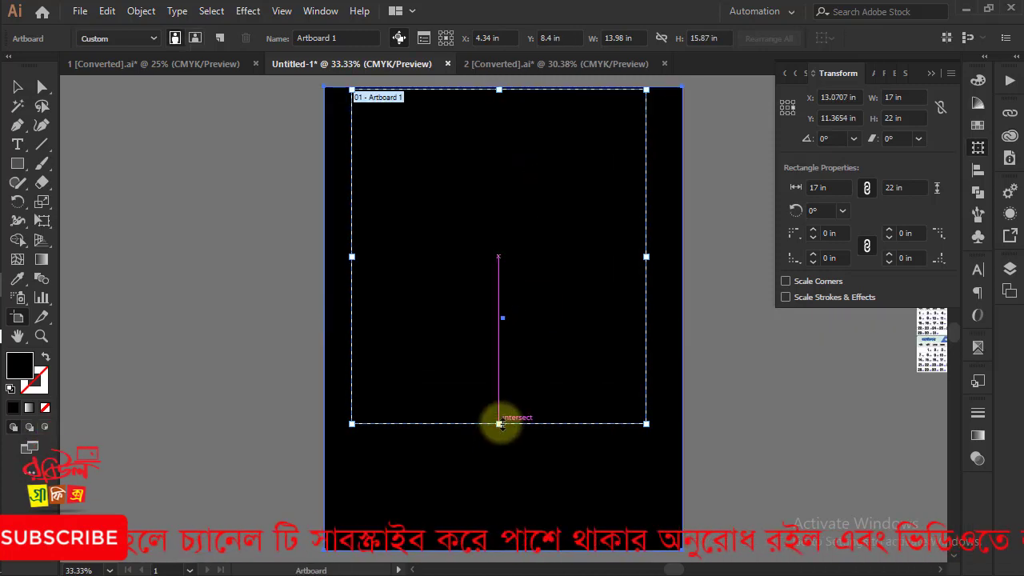
left_click_drag(499, 424, 497, 550)
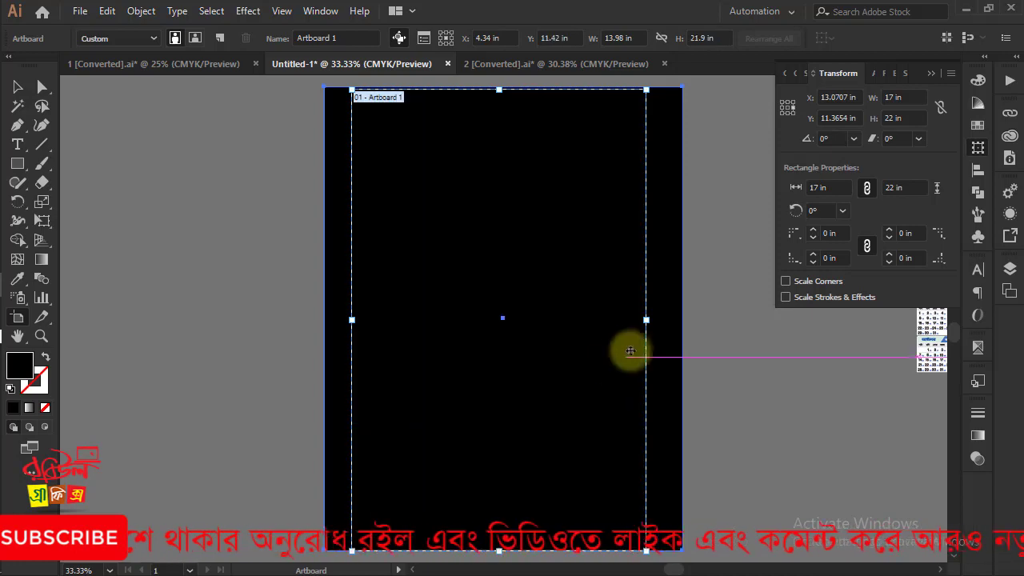
left_click_drag(646, 319, 682, 319)
left_click_drag(351, 320, 325, 320)
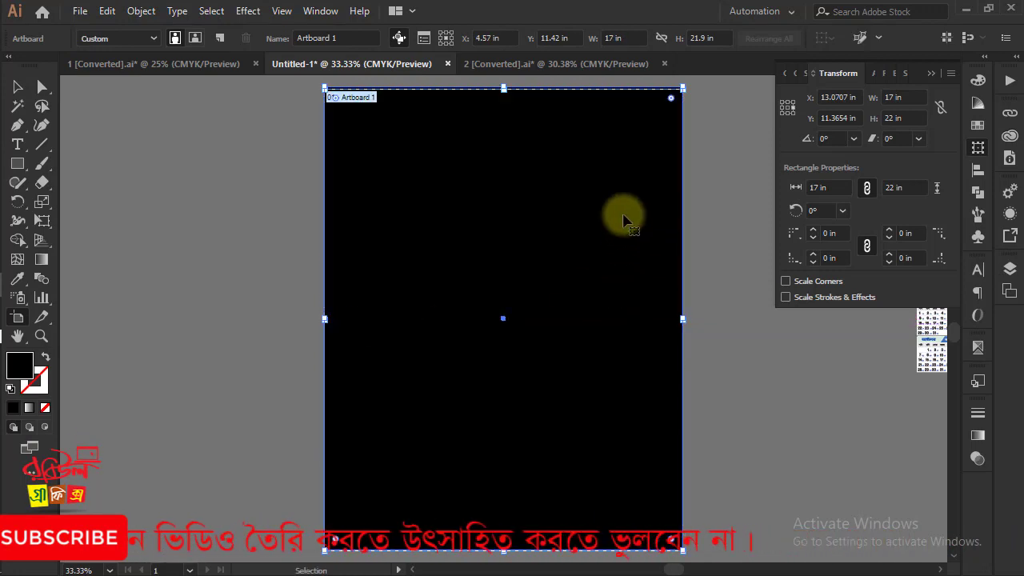
Align the artboard's top edge exactly with the rectangle's top edge, bringing the artboard height to 22 in
scroll(550, 288, "up", 4)
key("ctrl+equal")
key("ctrl+equal")
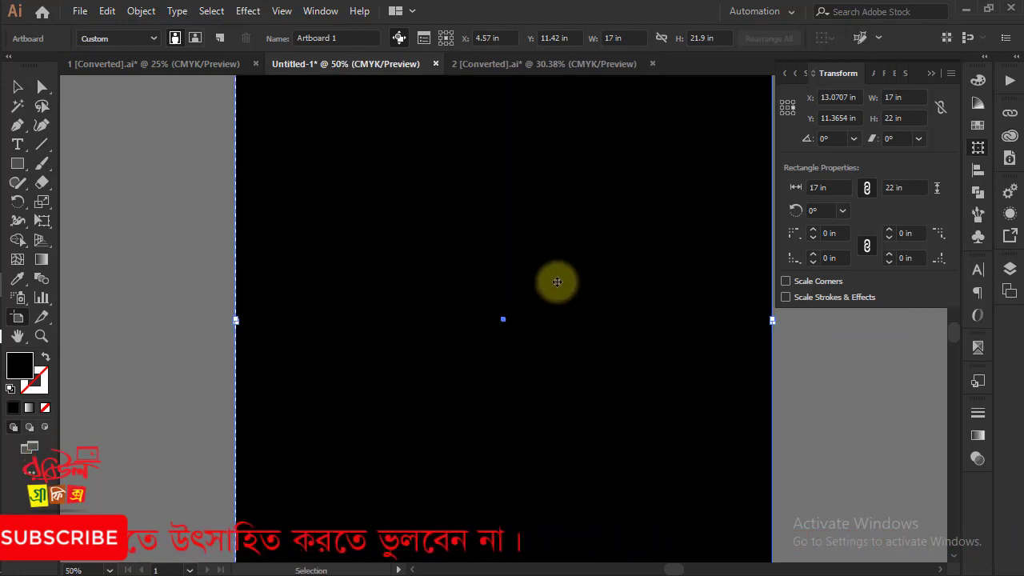
scroll(533, 331, "up", 4)
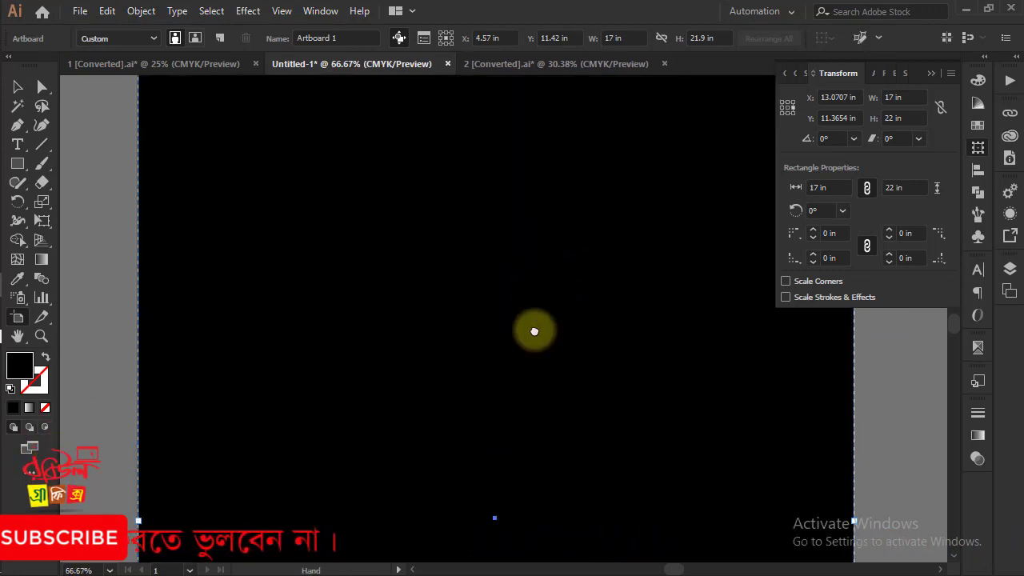
left_click_drag(493, 190, 496, 187)
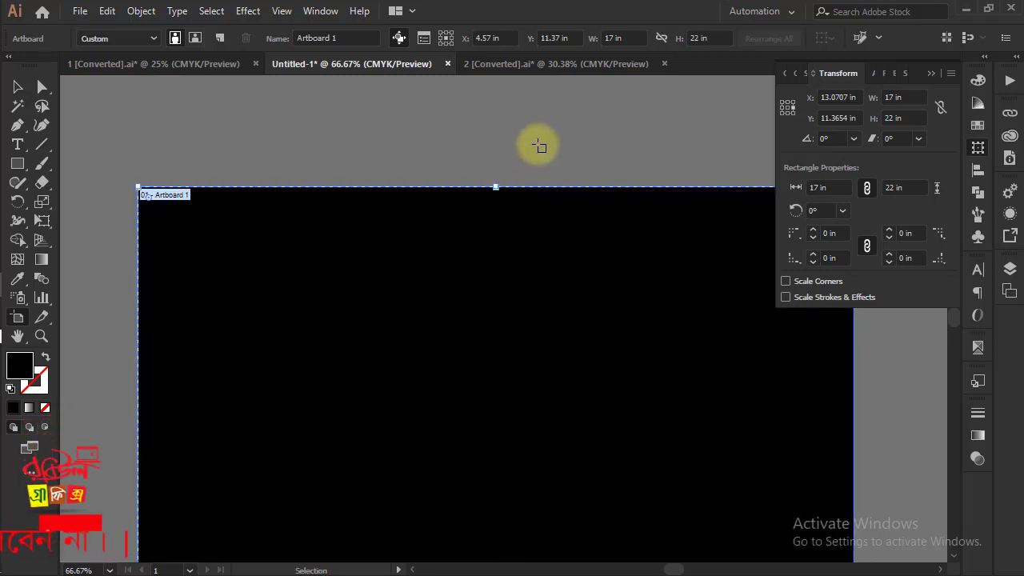
Swap the rectangle's fill and stroke so it has no fill and a 1 pt black outline, and deselect it
key("ctrl+minus")
key("ctrl+minus")
key("ctrl+minus")
left_click(17, 88)
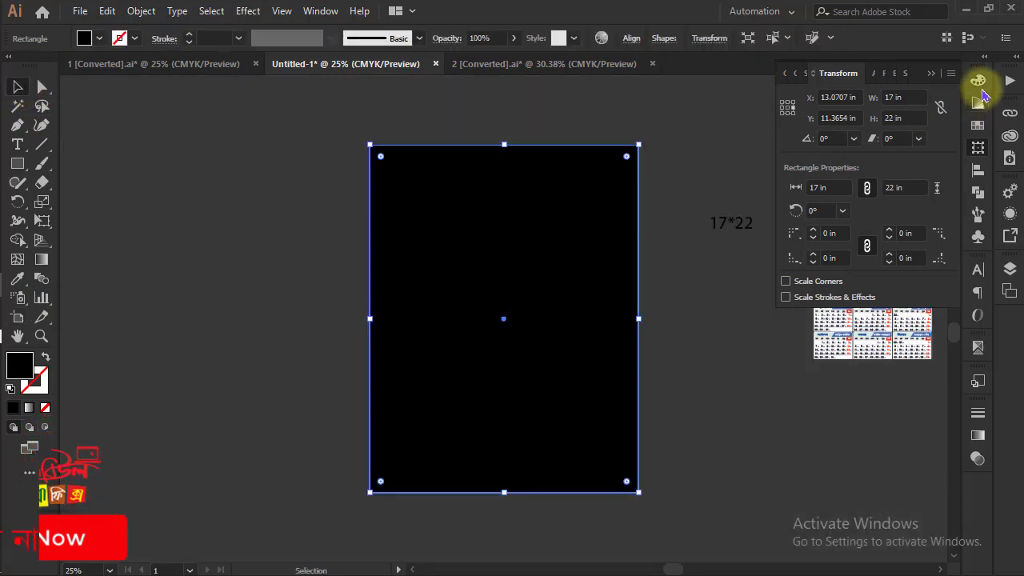
left_click(978, 80)
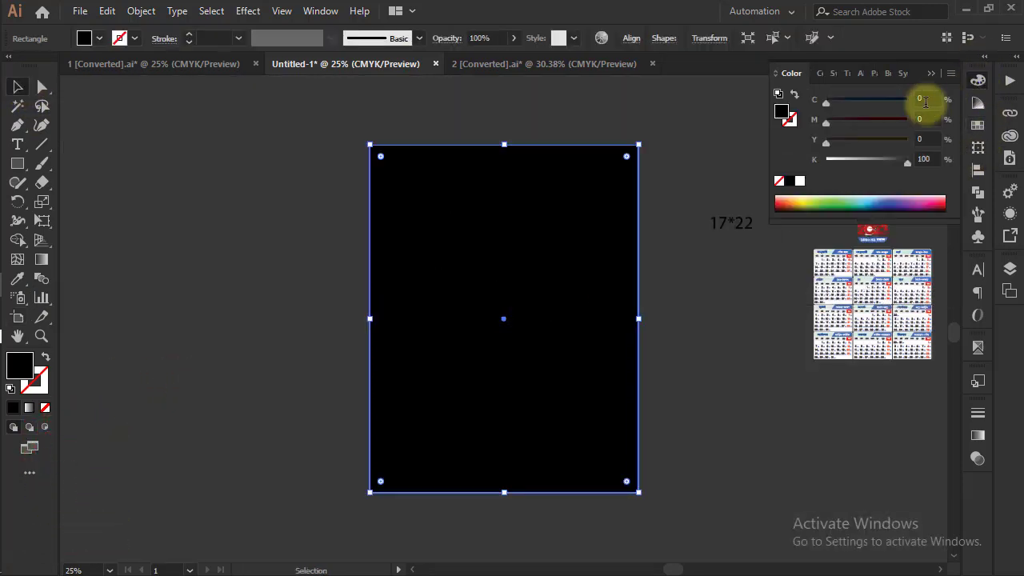
left_click(791, 96)
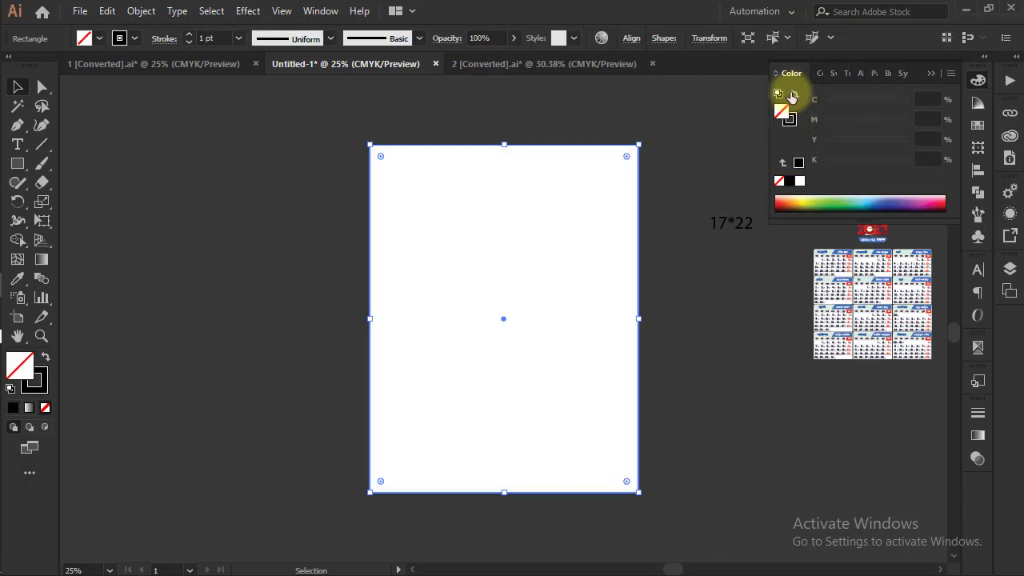
left_click(689, 259)
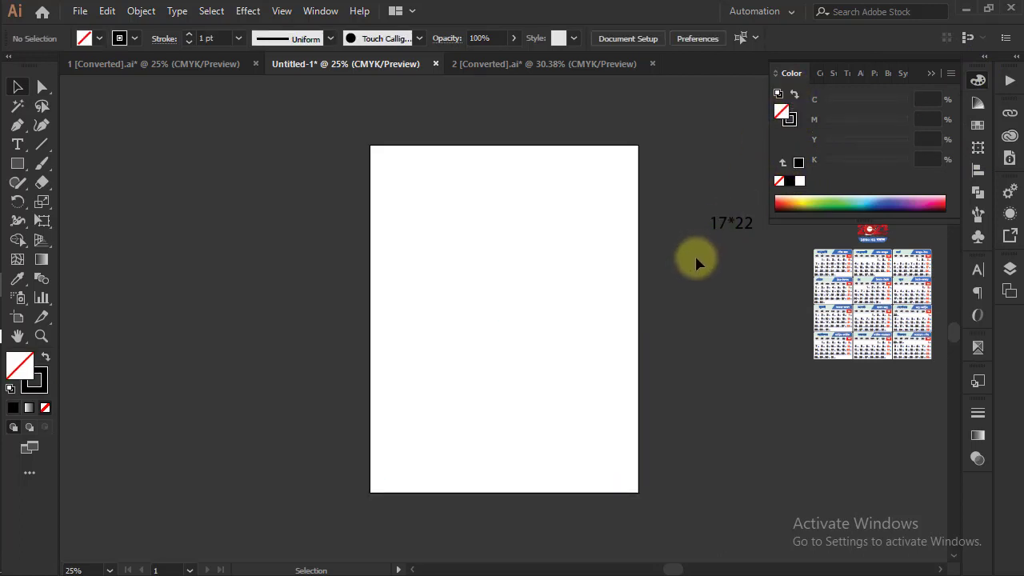
Draw an unfilled, black-outlined rectangle from the artboard's top edge to its right edge, covering the upper-right part of the page
key("ctrl+plus")
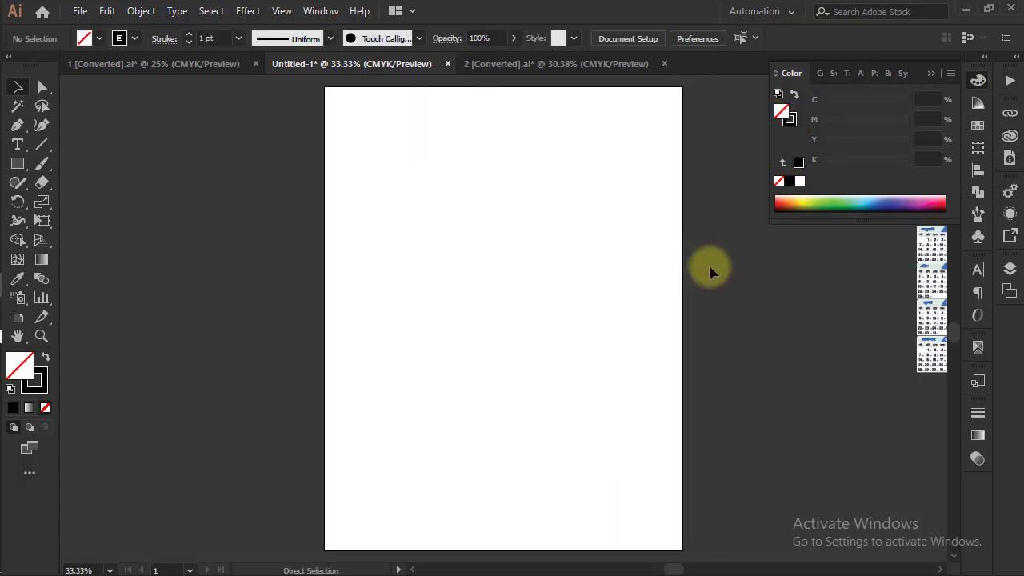
left_click_drag(699, 247, 681, 270)
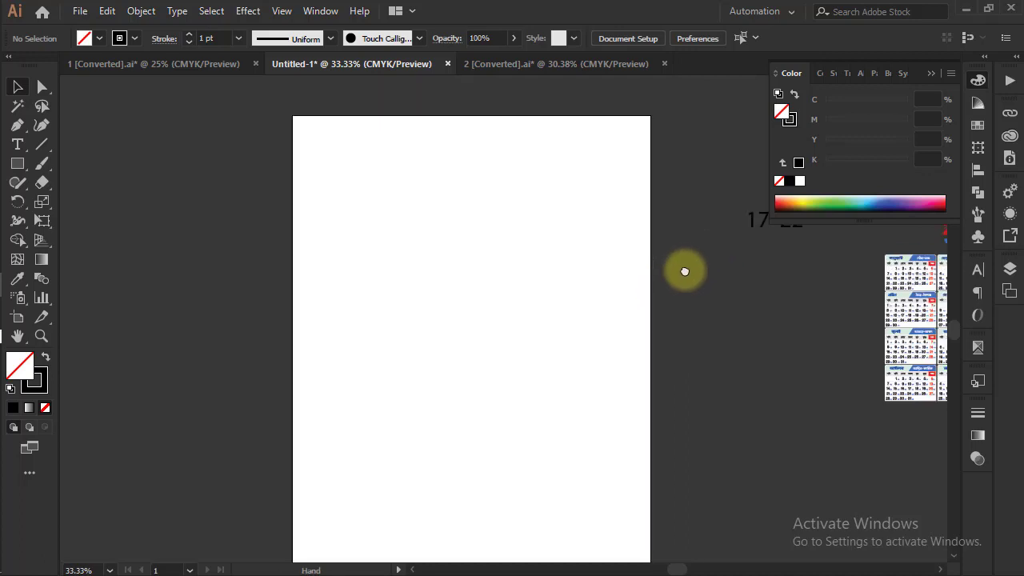
left_click(18, 163)
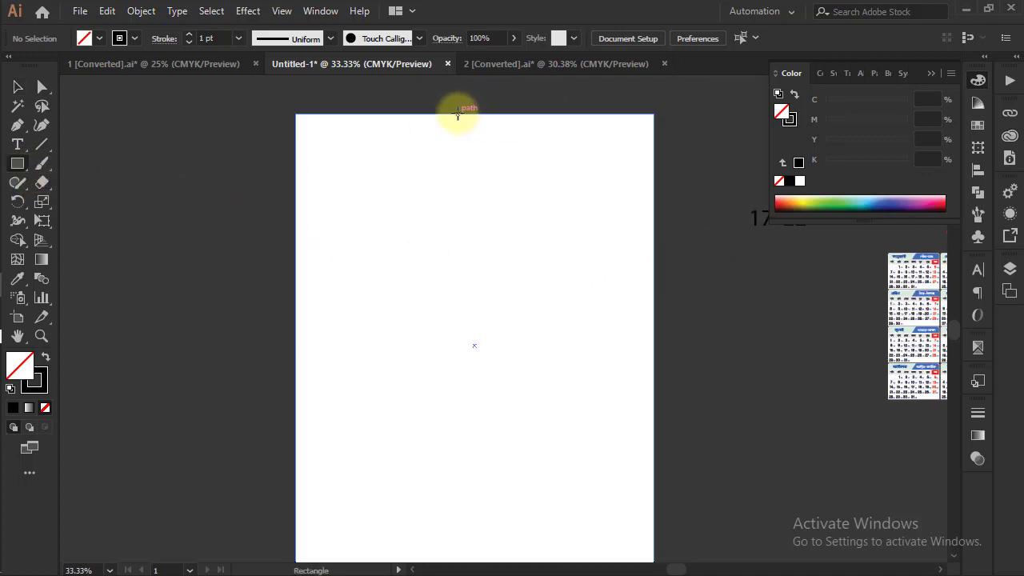
left_click_drag(458, 113, 654, 395)
left_click(18, 86)
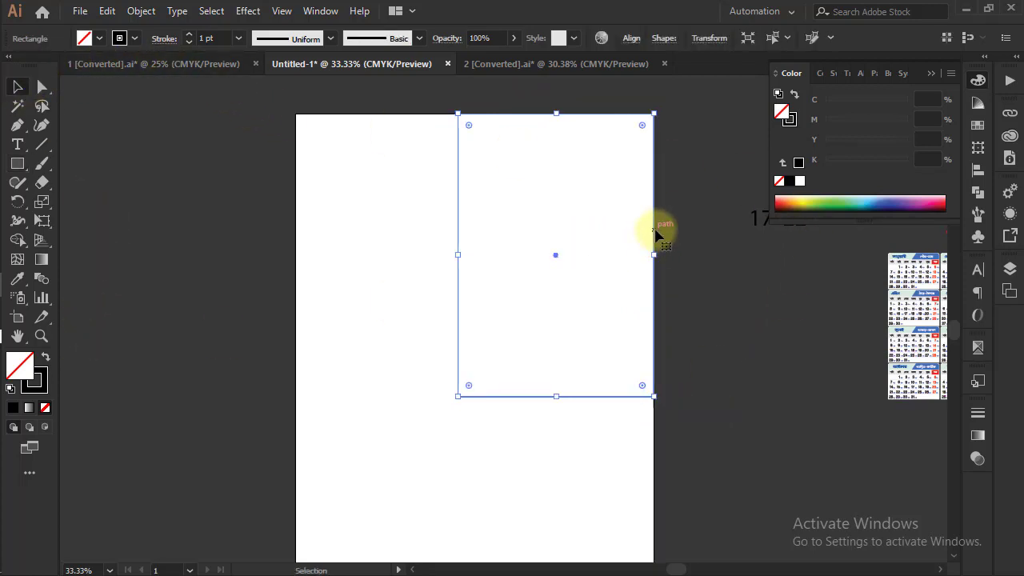
Tilt the rectangle clockwise, shift it up and right past the page's upper-right corner, round its corners and widen it
left_click_drag(658, 255, 652, 318)
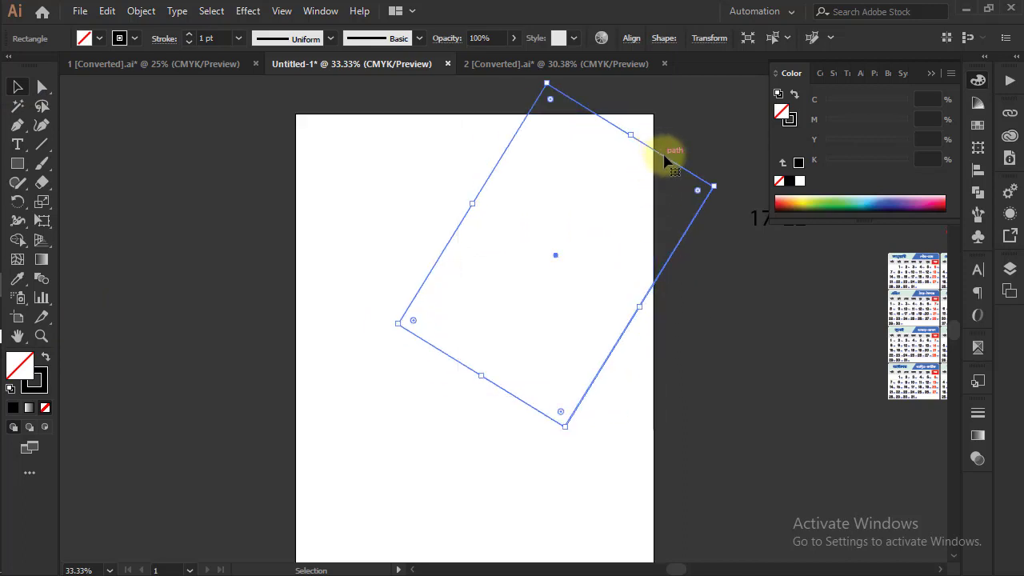
left_click_drag(663, 160, 686, 101)
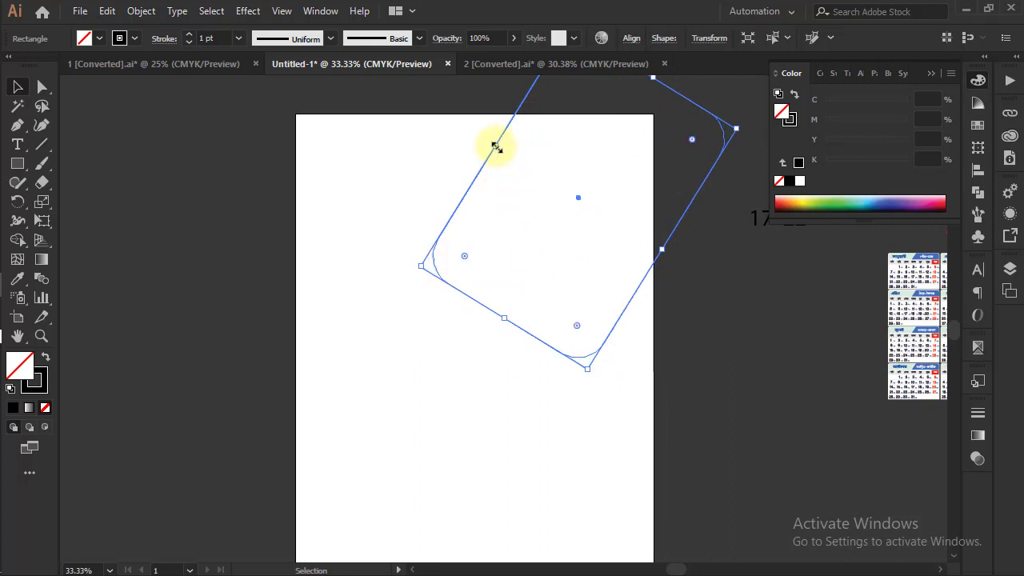
left_click_drag(496, 146, 455, 120)
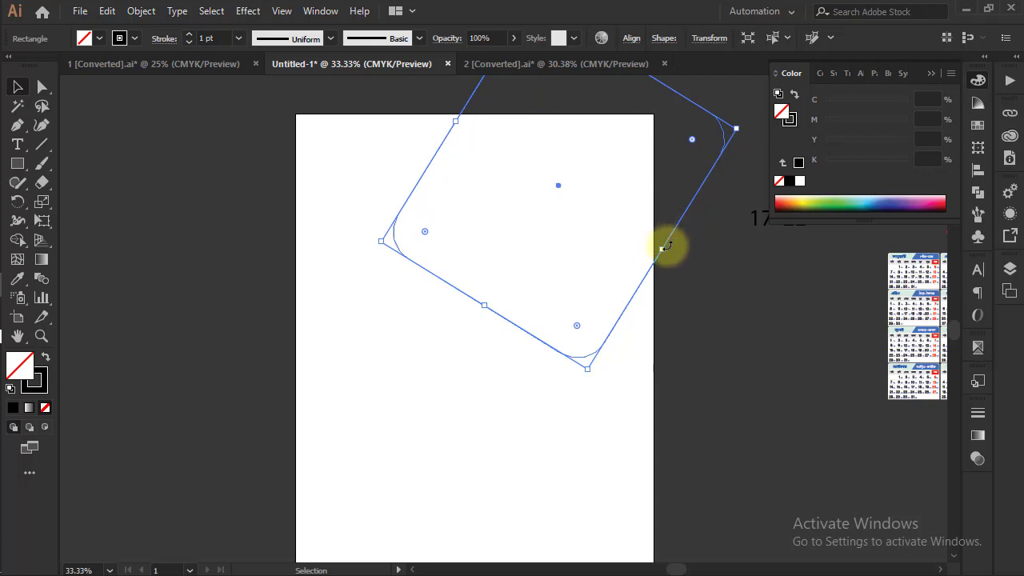
left_click_drag(666, 250, 654, 230)
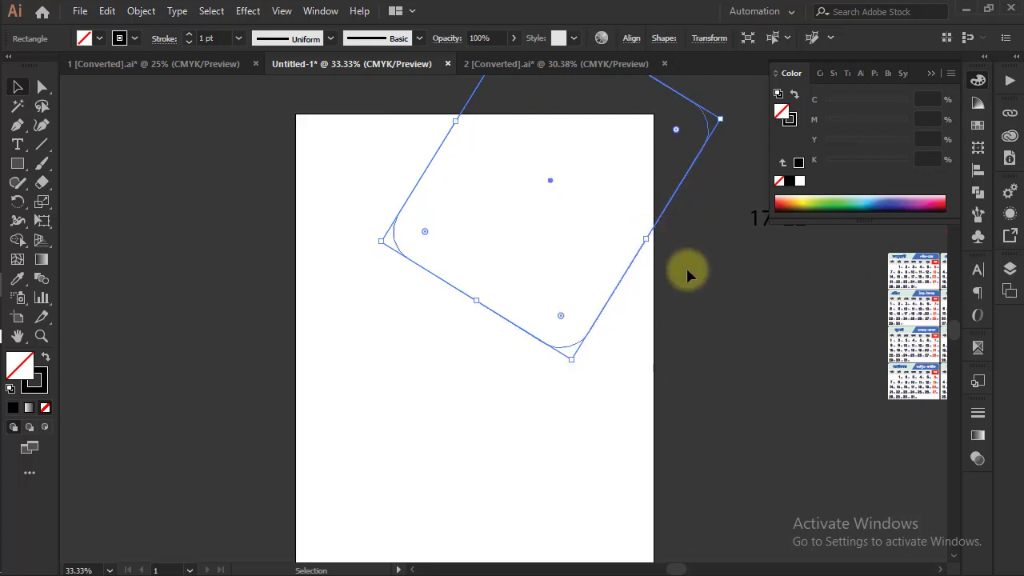
Copy the tilted rounded rectangle to the artboard's left edge so only its rounded right corner reaches onto the page
left_click(686, 267)
left_click_drag(512, 328, 189, 386)
left_click_drag(350, 162, 362, 193)
left_click(704, 372)
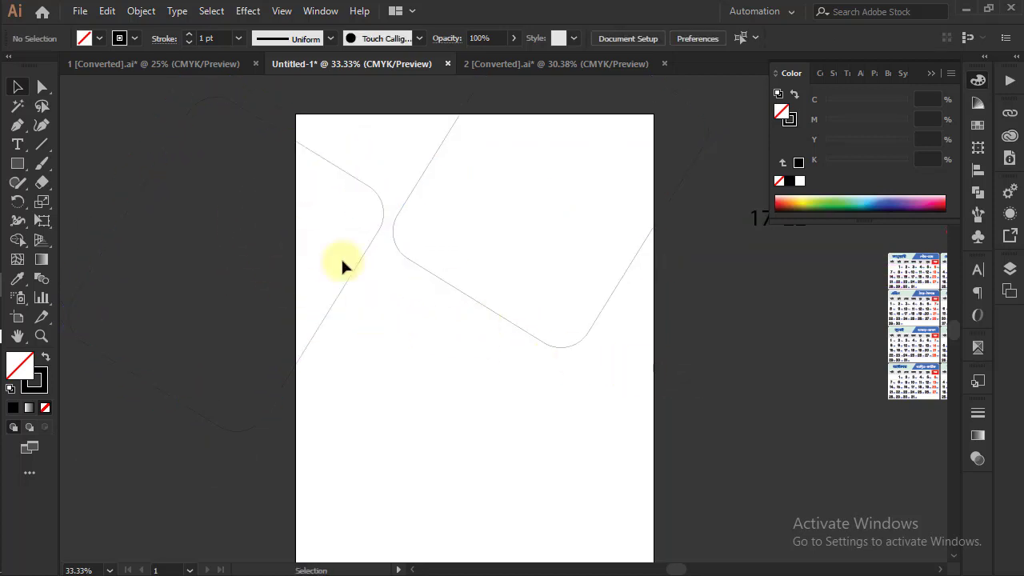
Draw a vertical line about 13.3 in long down the artboard's left edge from its upper corner and copy it onto the right edge
left_click(17, 124)
left_click(296, 115)
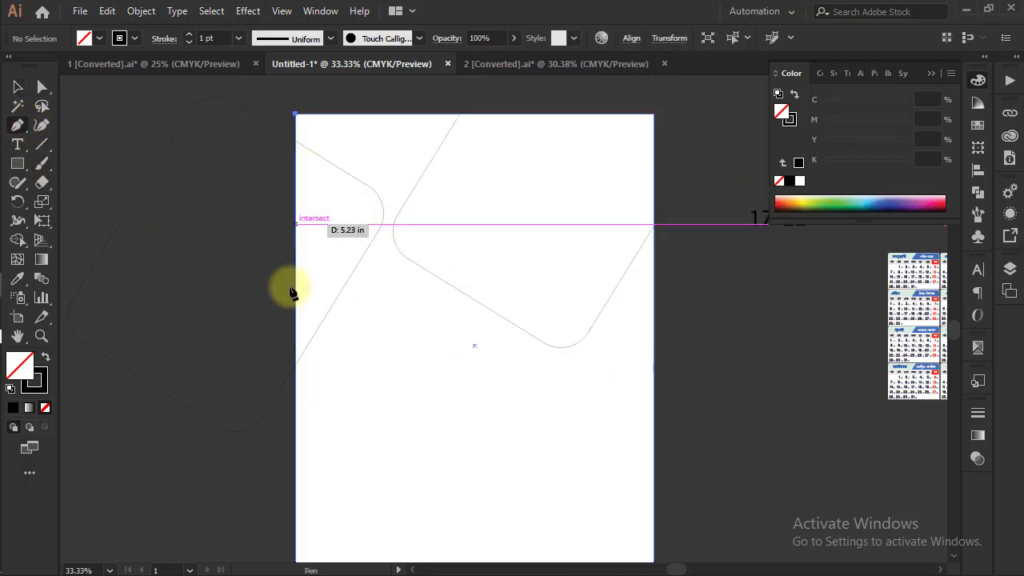
left_click(295, 393)
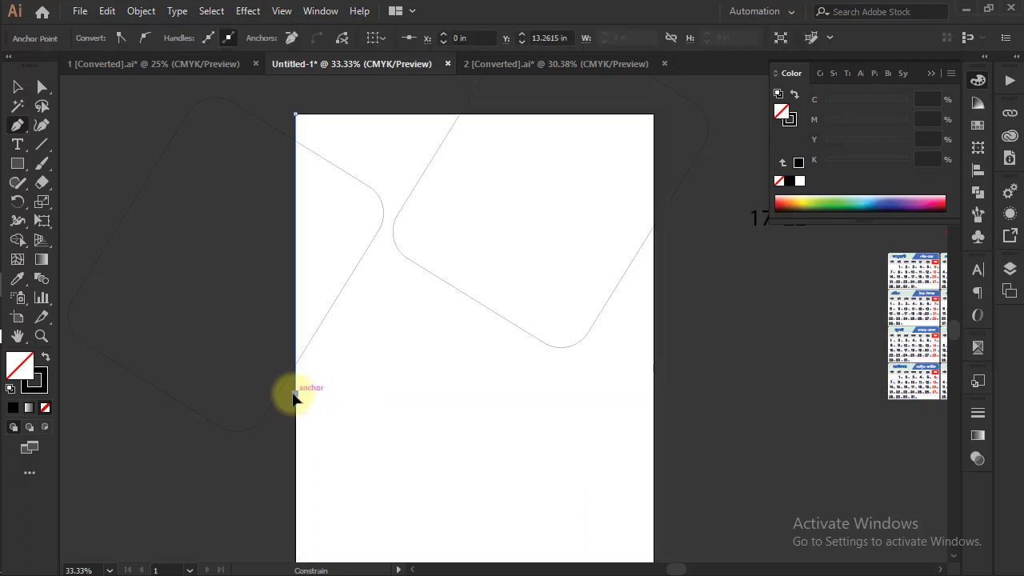
left_click(18, 87)
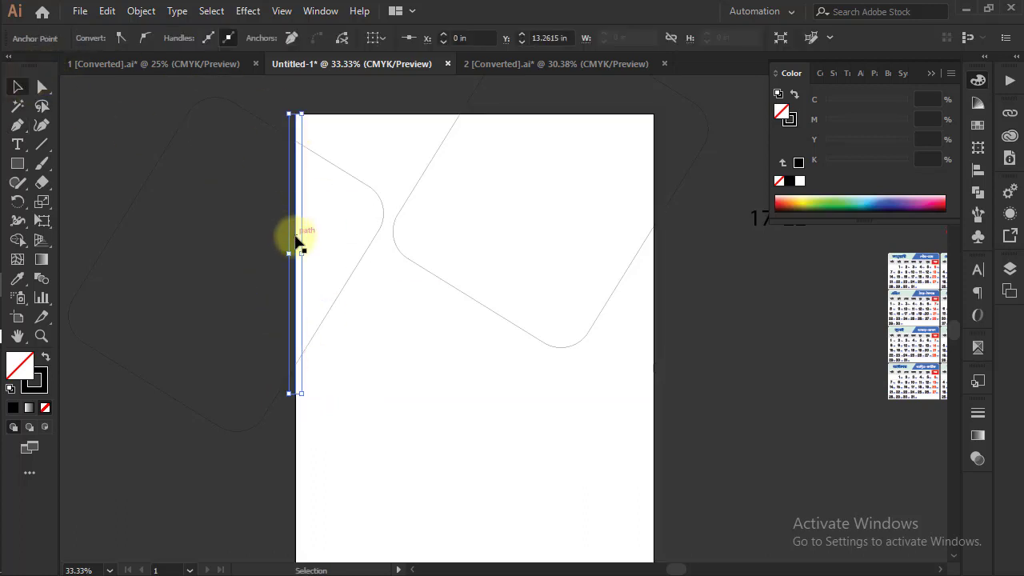
left_click_drag(296, 240, 655, 225)
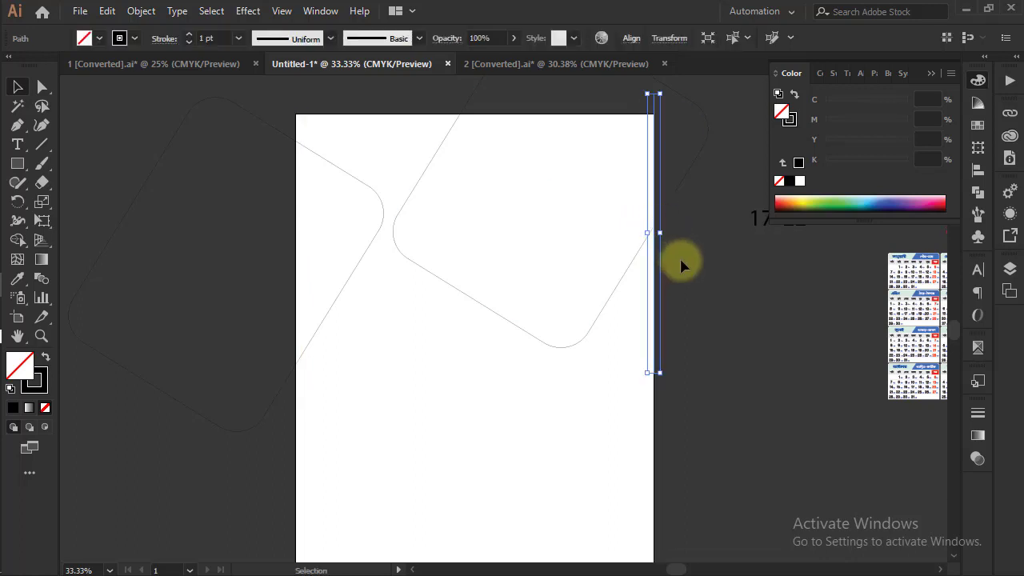
left_click(610, 271)
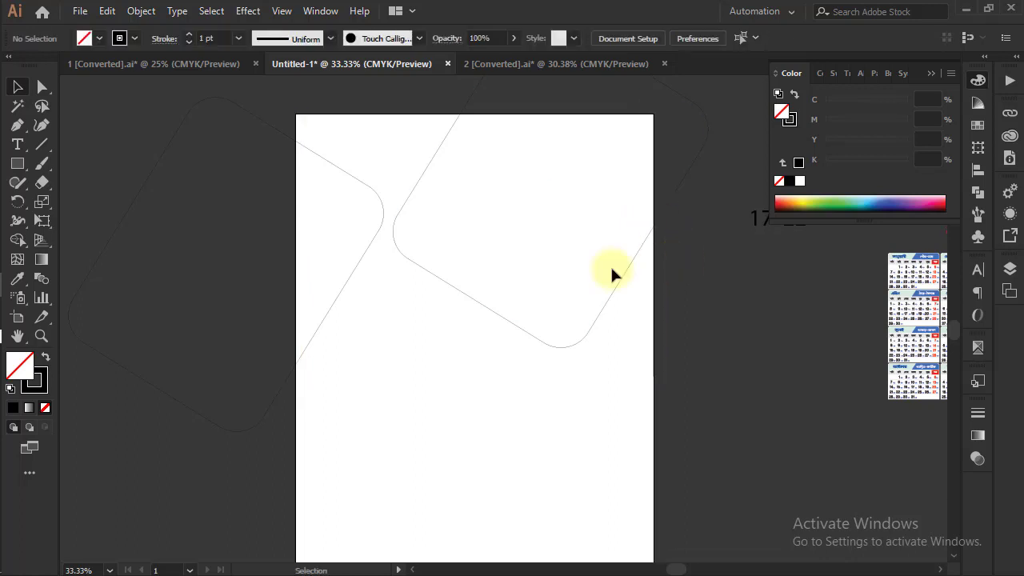
Draw an open path along the artboard's top edge to its upper-right corner and about 8.6 in down the right edge
left_click(18, 125)
left_click(429, 115)
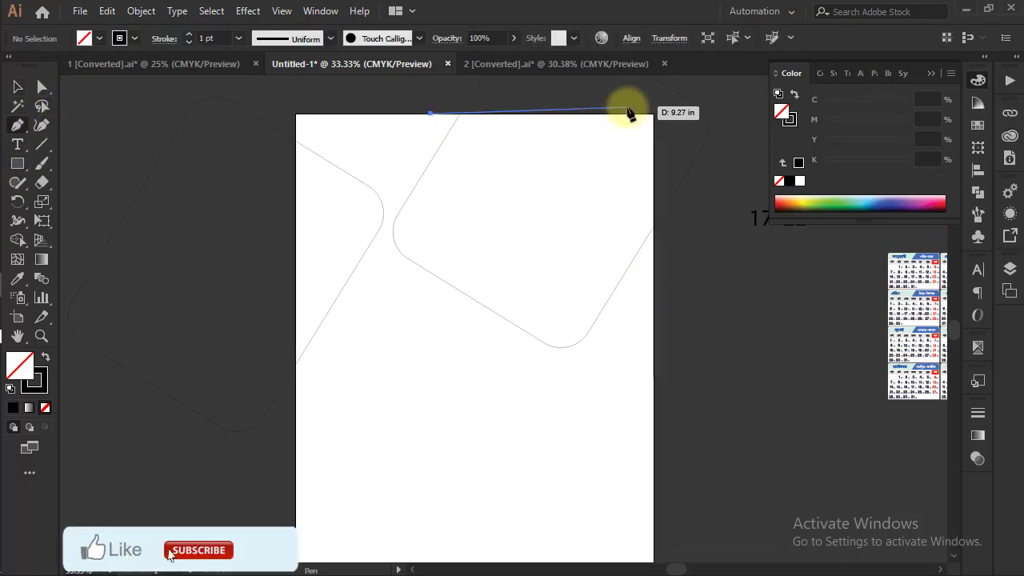
left_click(654, 115)
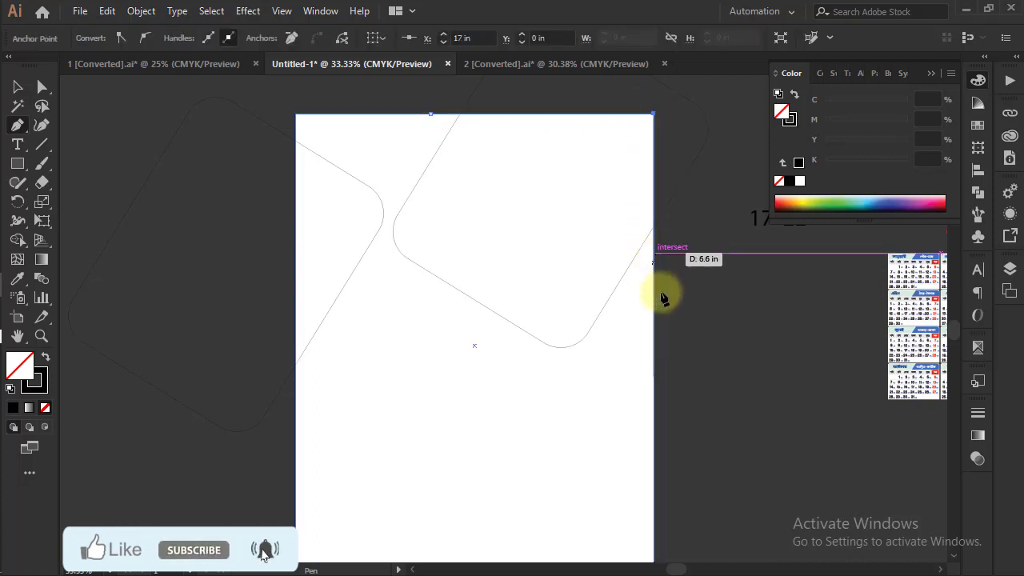
left_click(653, 295)
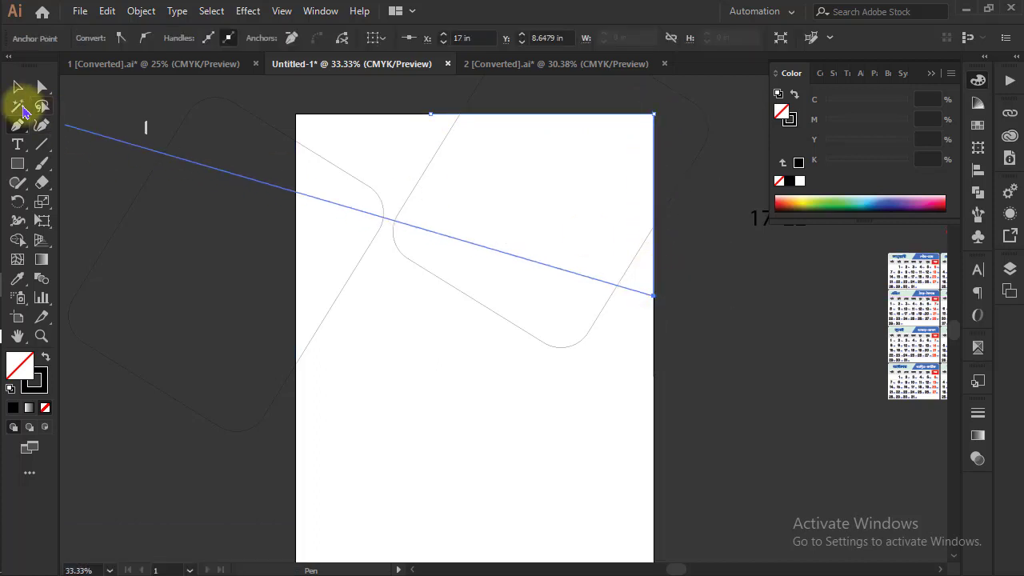
left_click(17, 86)
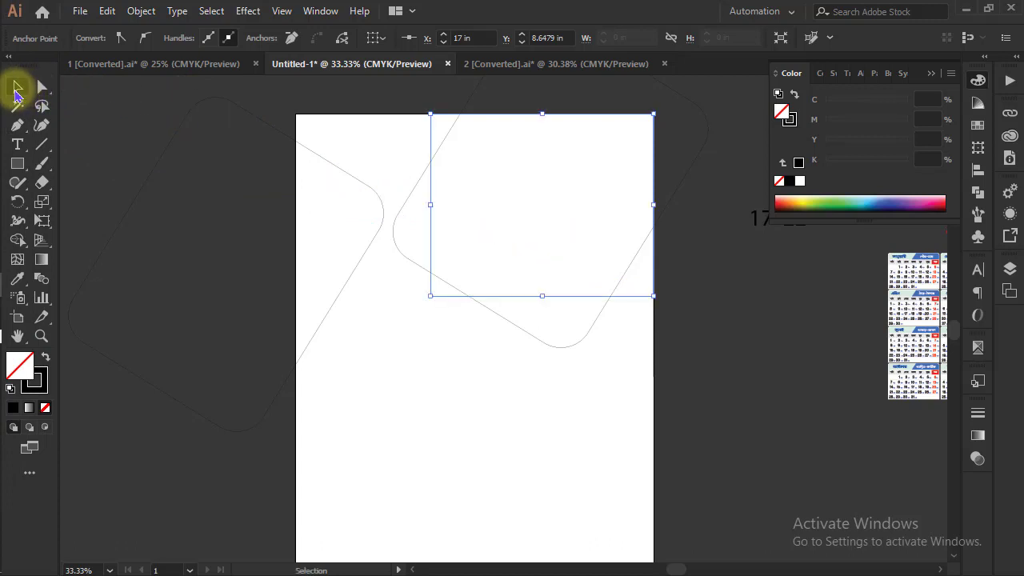
Divide both rounded rectangles along the artboard-edge lines with Pathfinder, then ungroup and deselect the pieces
left_click(393, 238)
left_click(384, 210, "shift")
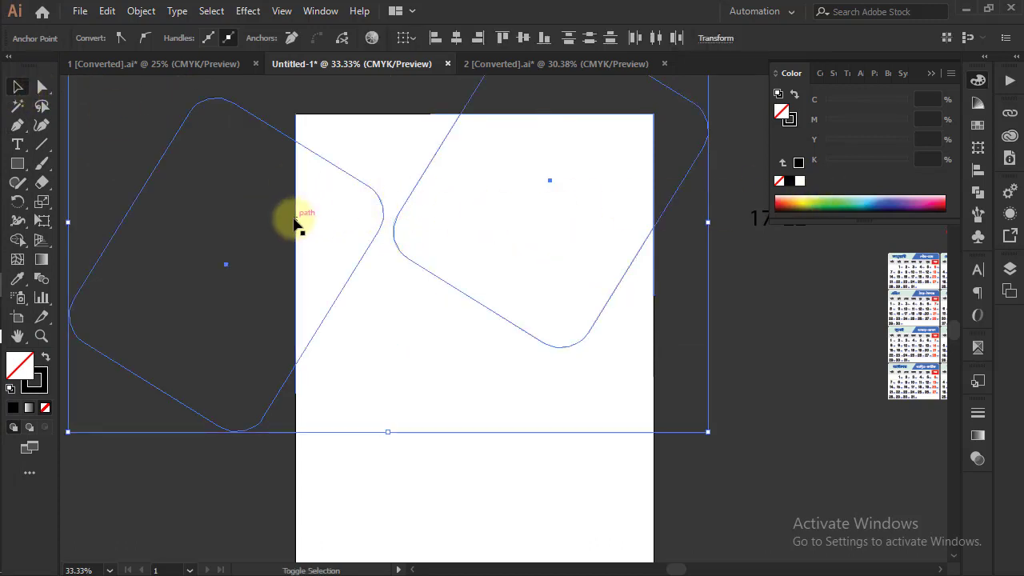
left_click(979, 154)
left_click(979, 201)
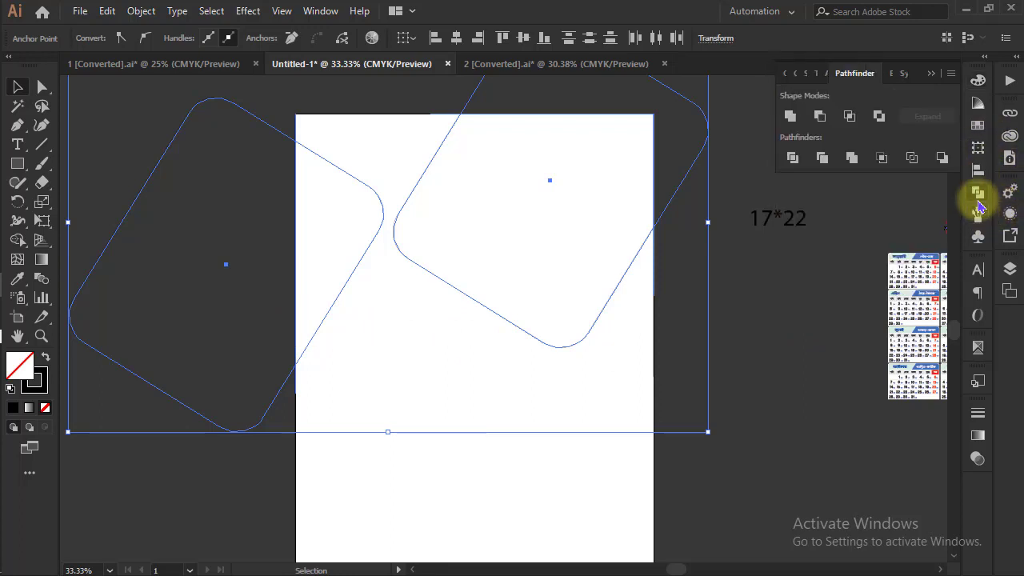
left_click(793, 157)
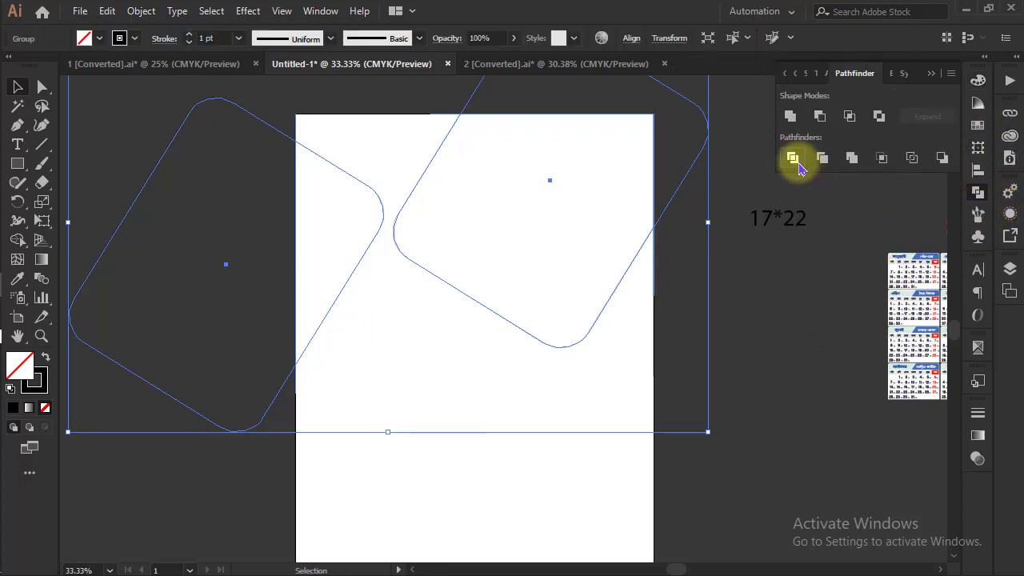
right_click(720, 247)
left_click(748, 380)
left_click(734, 235)
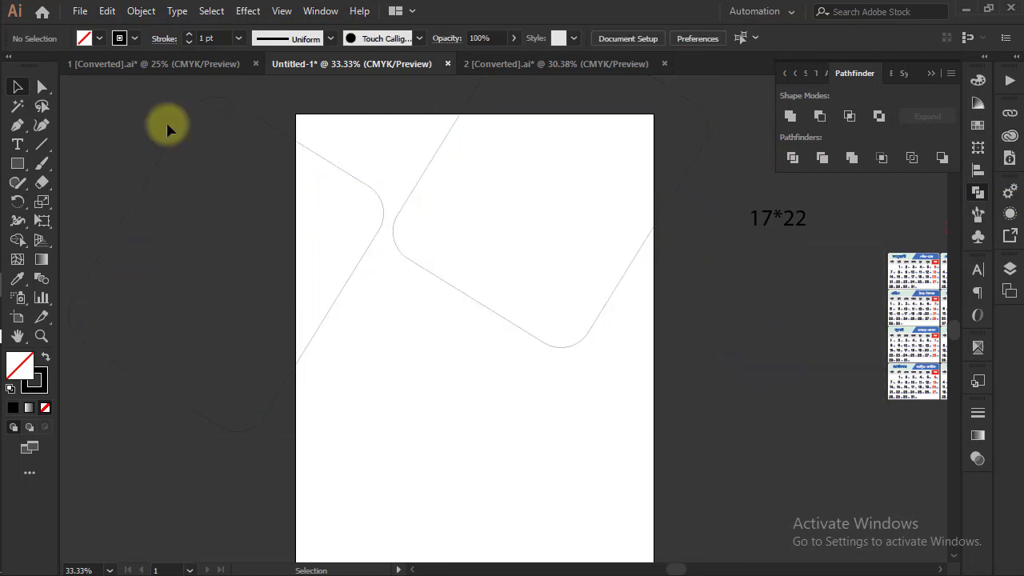
Delete the pieces of both rounded rectangles that lie outside the artboard
left_click_drag(142, 101, 271, 191)
key("Delete")
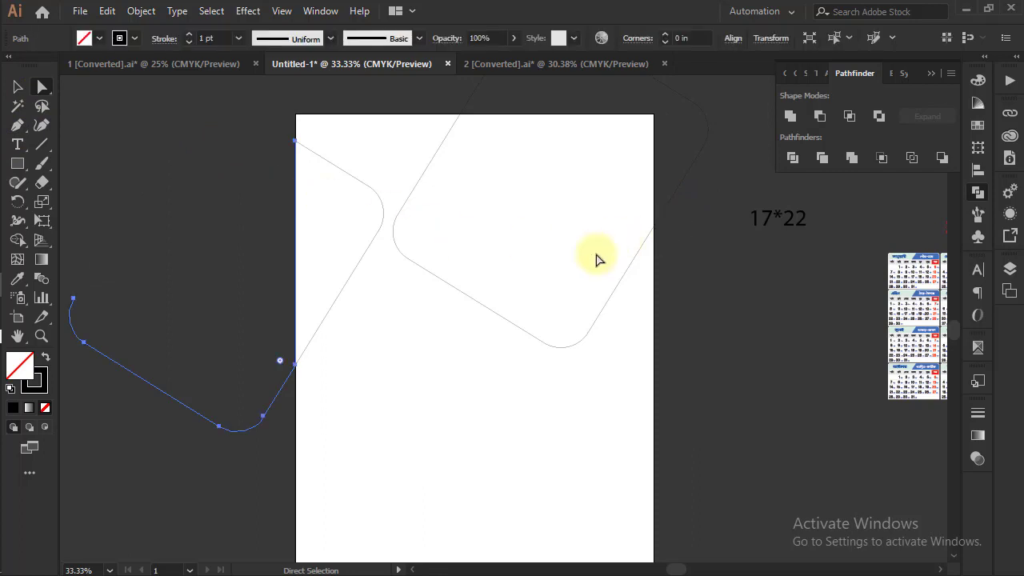
key("Delete")
left_click_drag(664, 186, 664, 187)
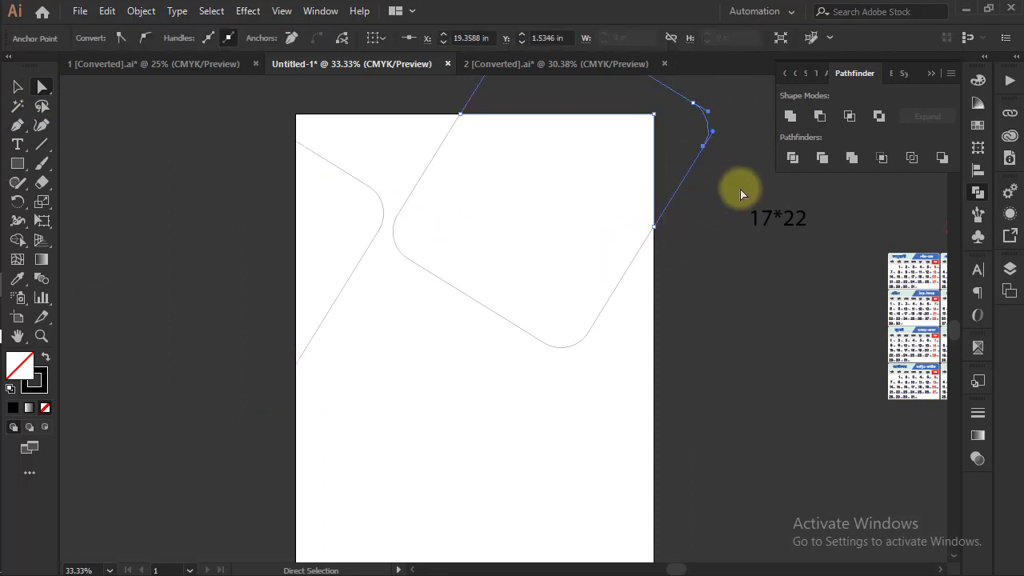
key("Delete")
key("Delete")
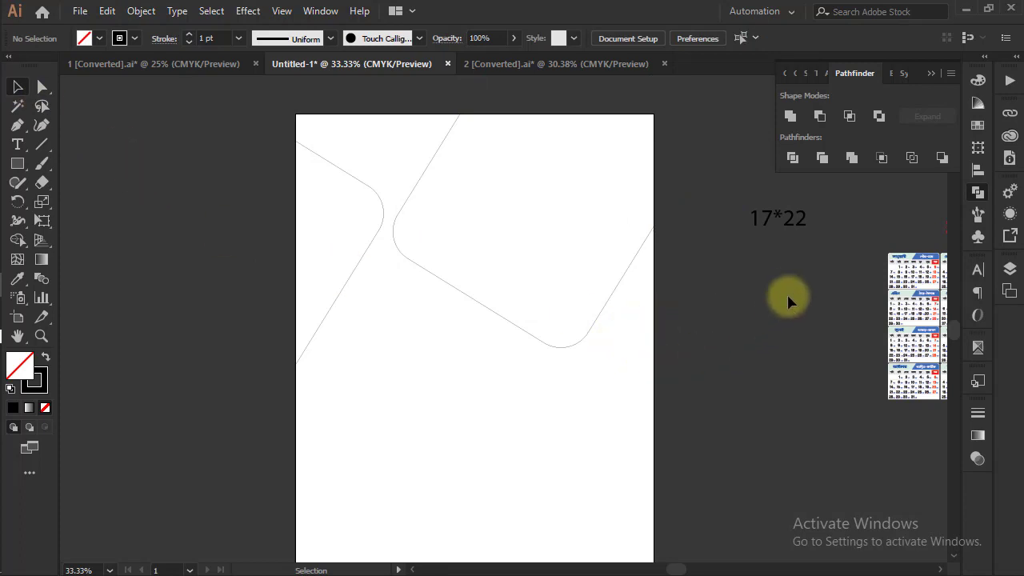
Fill the rounded shape on the page's left edge with blue, C 96, M 13, Y 0, K 0
left_click_drag(678, 370, 692, 409)
left_click(392, 243)
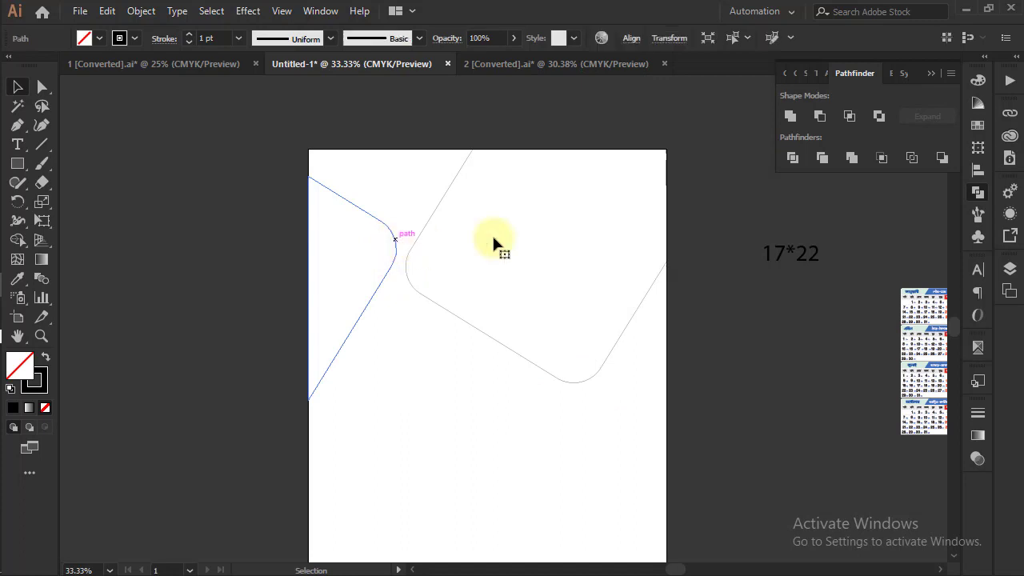
left_click(977, 81)
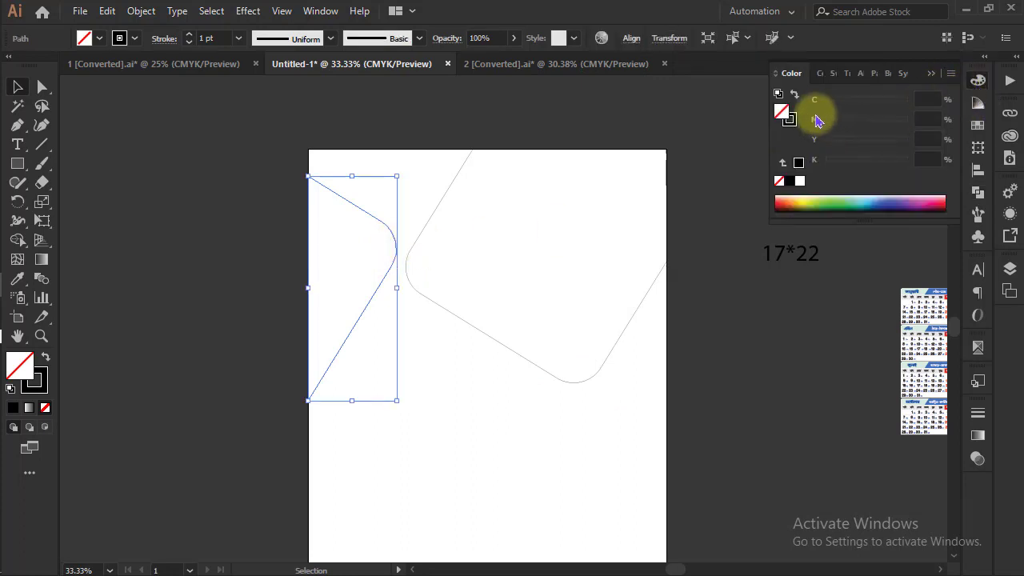
left_click(904, 105)
left_click_drag(907, 161, 774, 171)
left_click(730, 371)
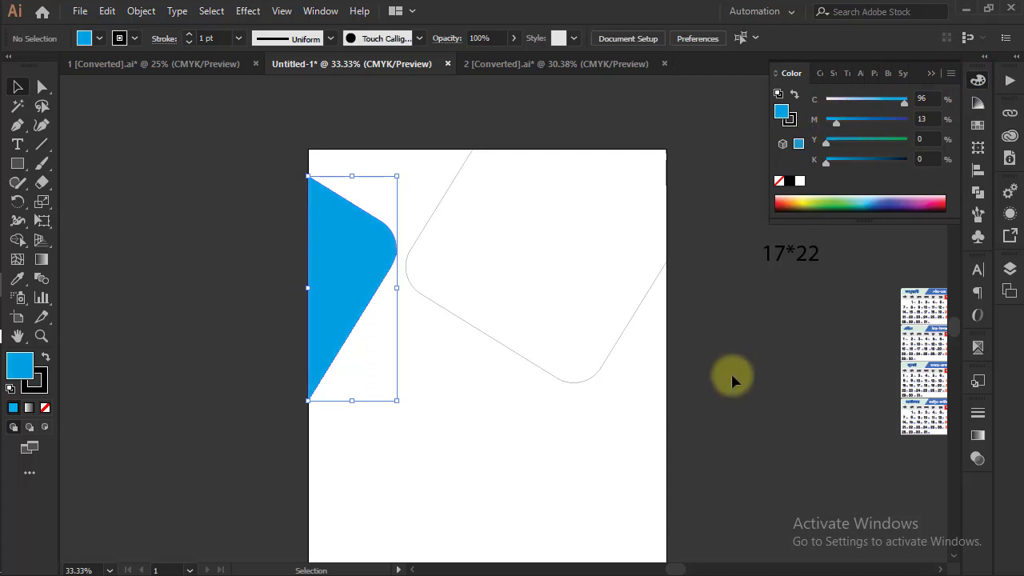
key("space")
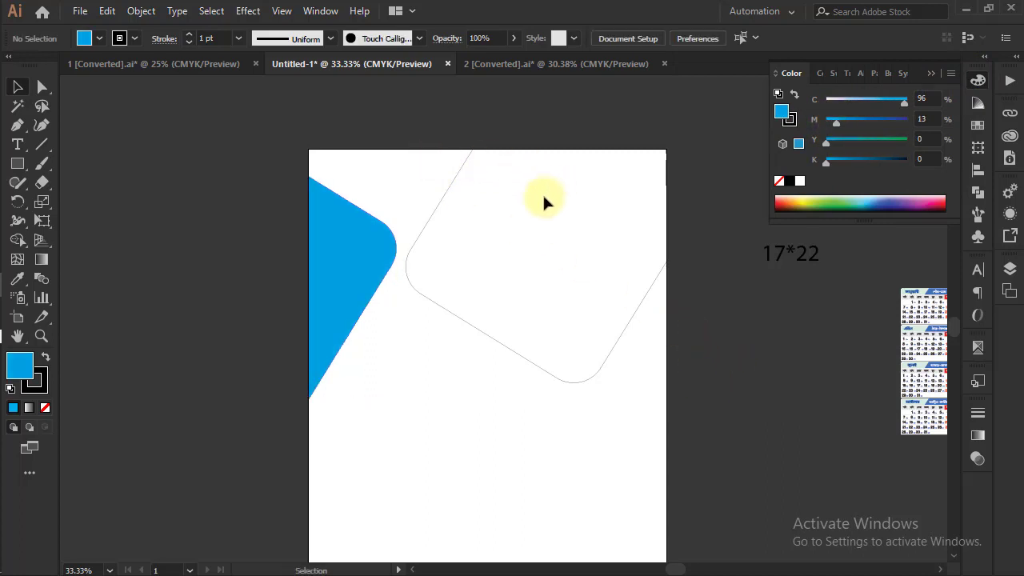
Place the linked image DG (6).jpg from the Calander folder onto the artboard
left_click(83, 12)
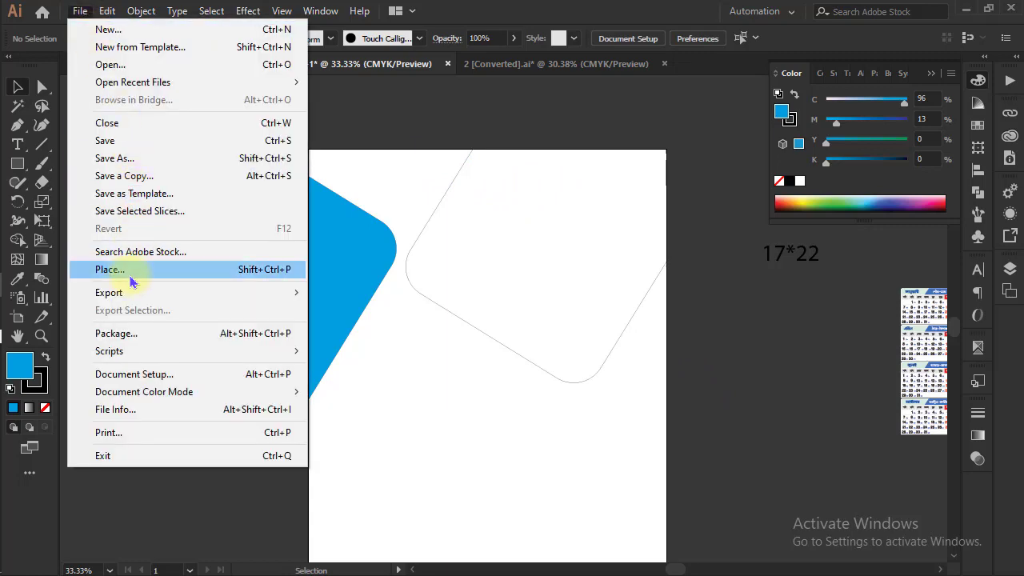
left_click(130, 278)
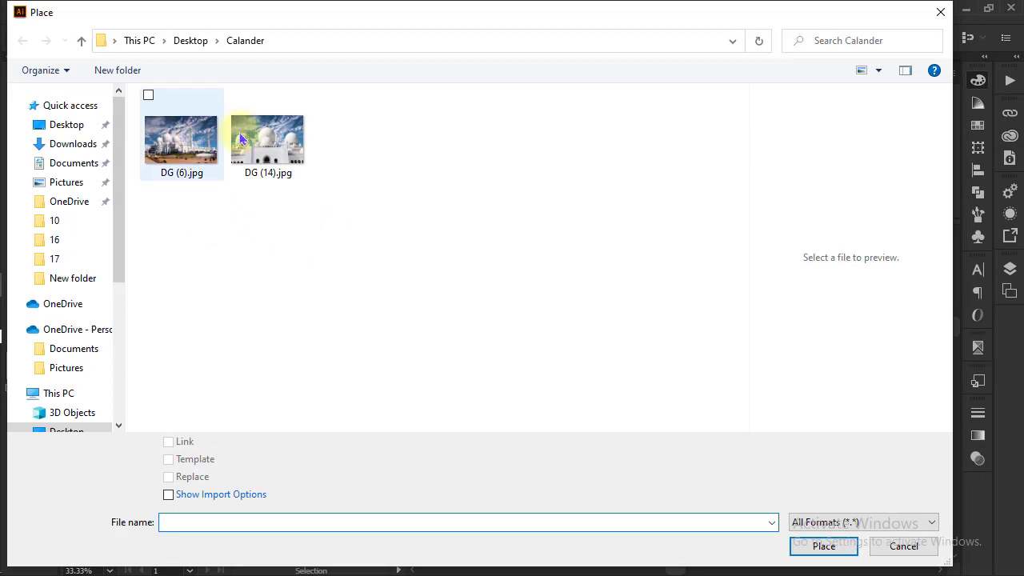
left_click(200, 156)
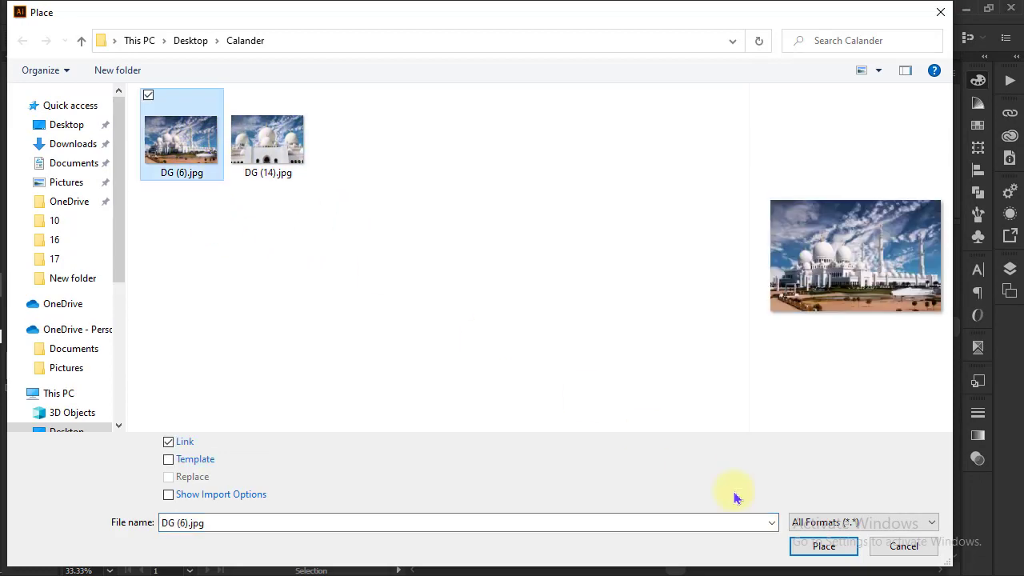
left_click(819, 546)
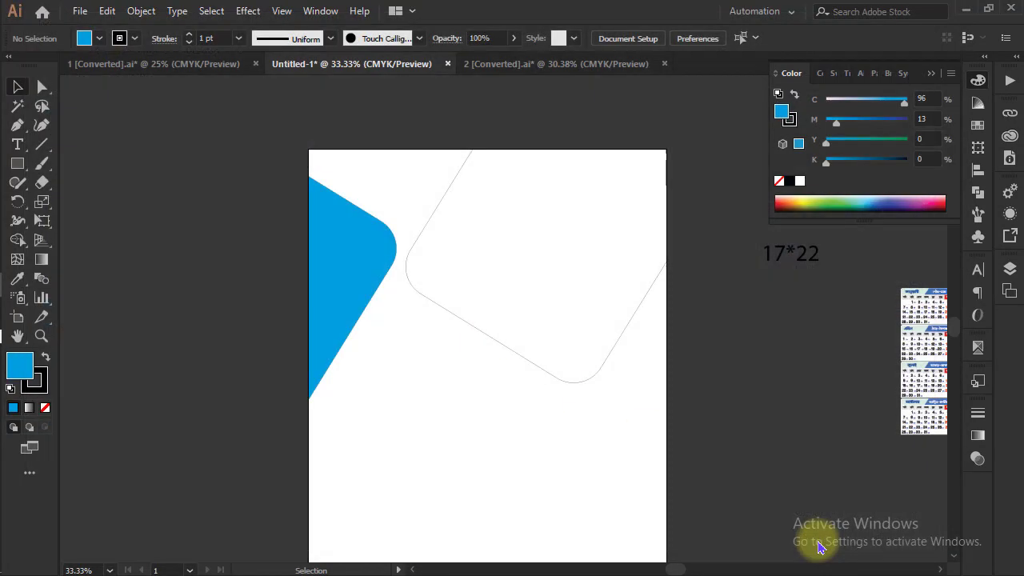
left_click(492, 227)
Resize the mosque photo to about 16.3 by 11.1 in and position it over the rounded outline at the page's upper right
left_click_drag(704, 227, 770, 183)
left_click_drag(666, 292, 622, 254)
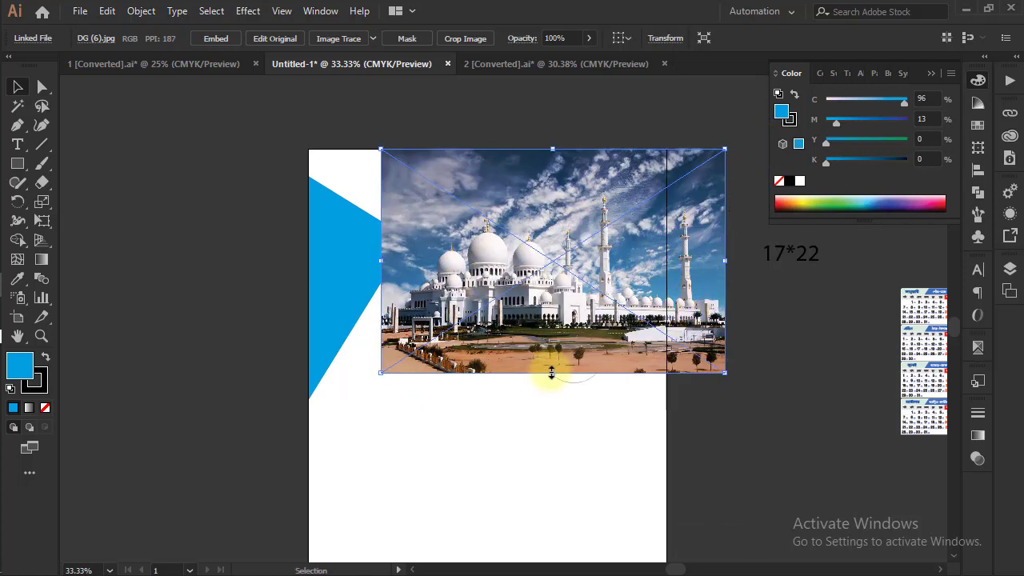
left_click_drag(551, 373, 551, 382)
left_click_drag(606, 304, 628, 306)
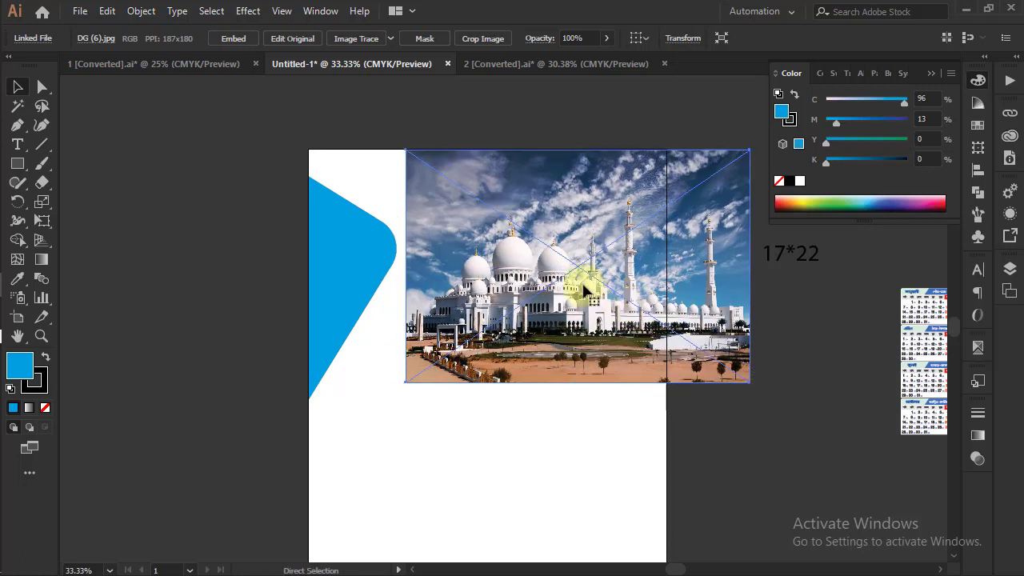
Hide the mosque photo, select the rounded outline beneath it, and show the hidden photo again
key("Delete")
left_click(425, 228)
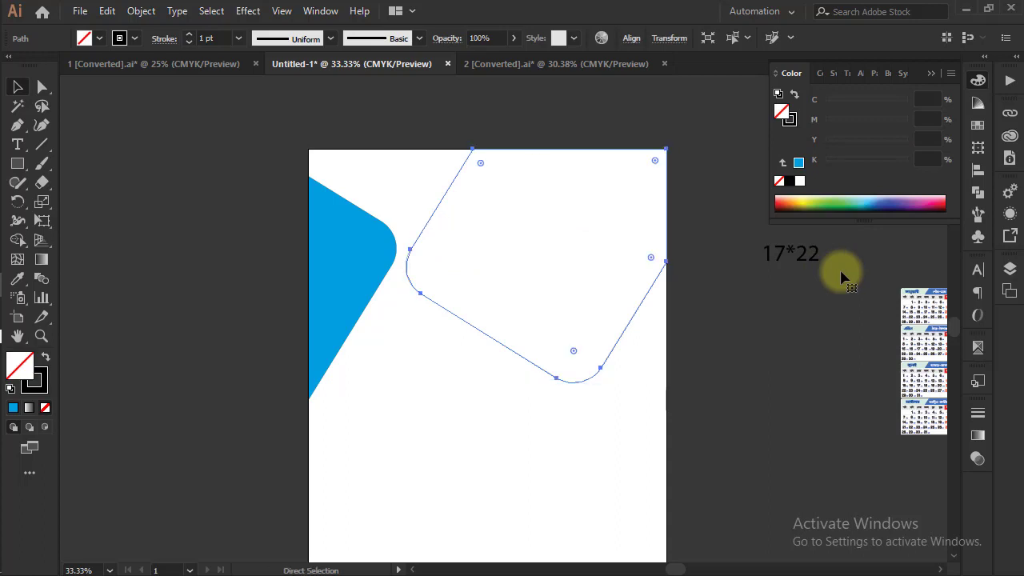
key("ctrl+z")
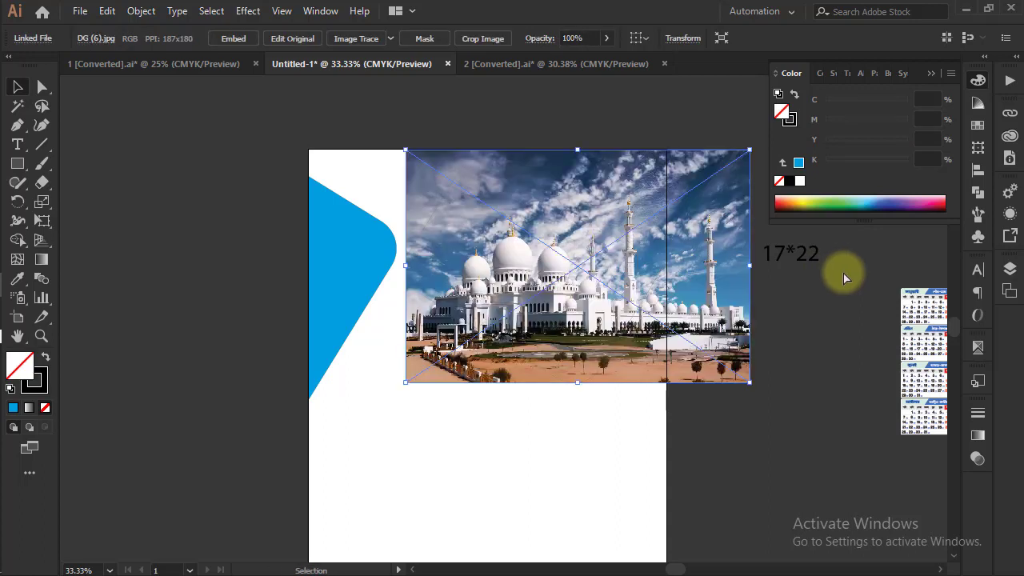
Select the photo together with the rounded outline, make a clipping mask from them and deselect
left_click(439, 208, "shift")
right_click(506, 232)
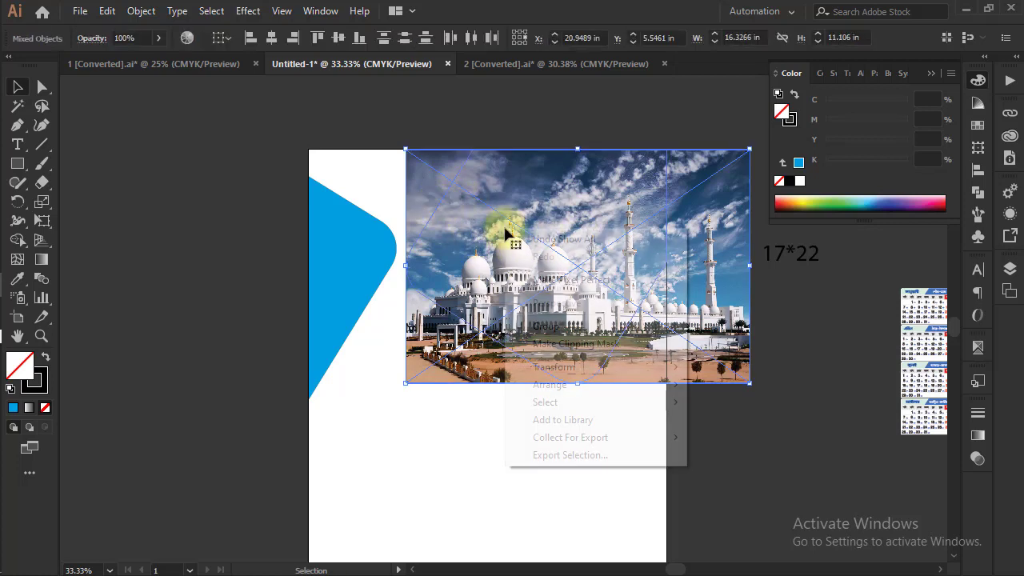
left_click(566, 345)
left_click(718, 315)
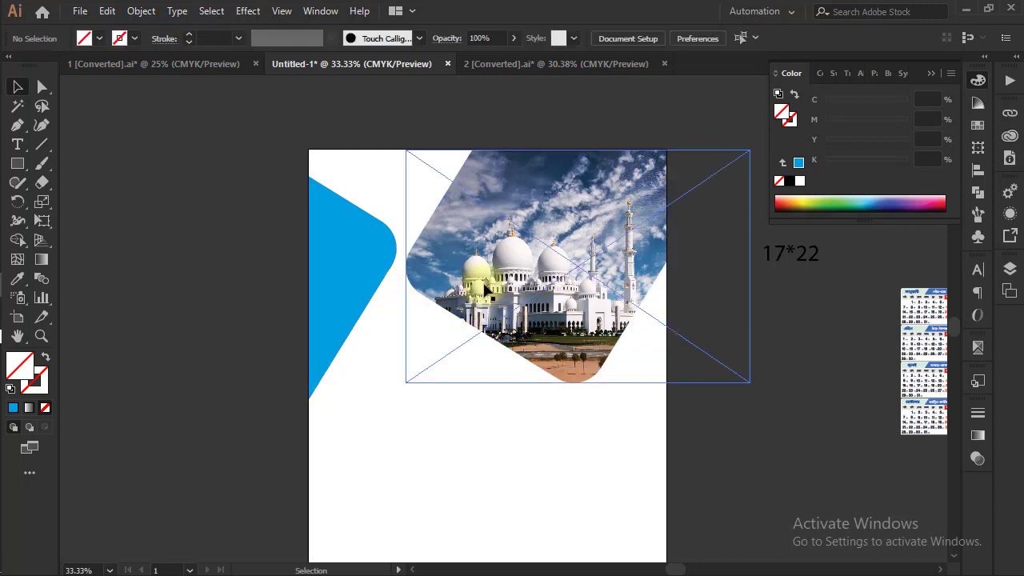
Release the mosque photo's clipping mask and copy the rounded outline that served as its mask
left_click(681, 294)
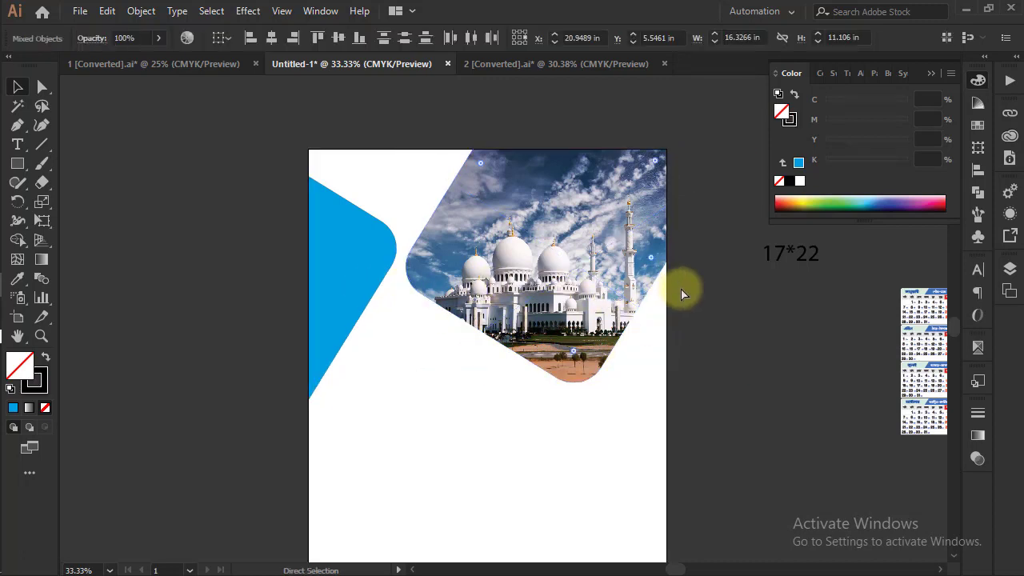
key("ctrl+alt+7")
left_click(376, 99)
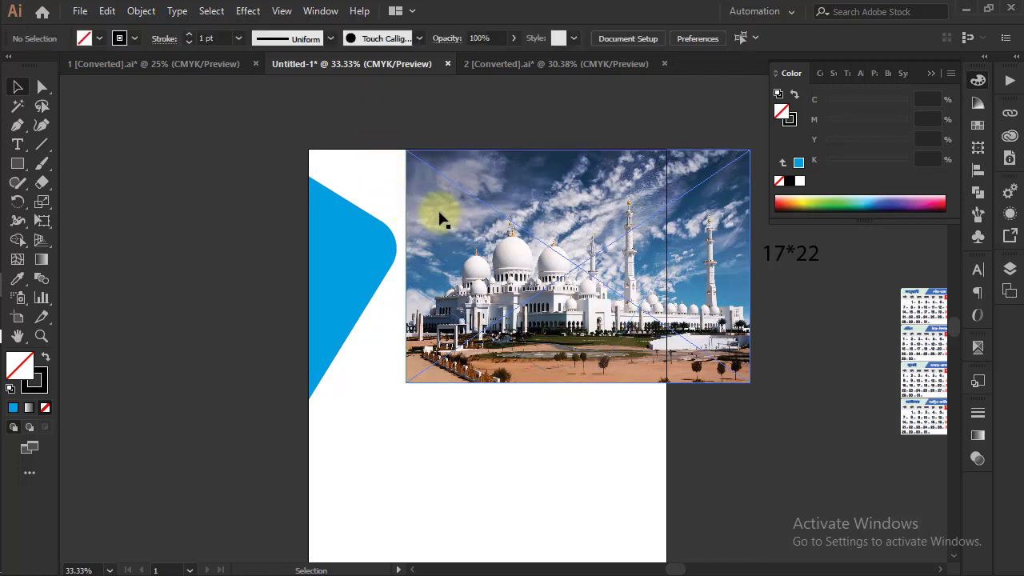
left_click(649, 304)
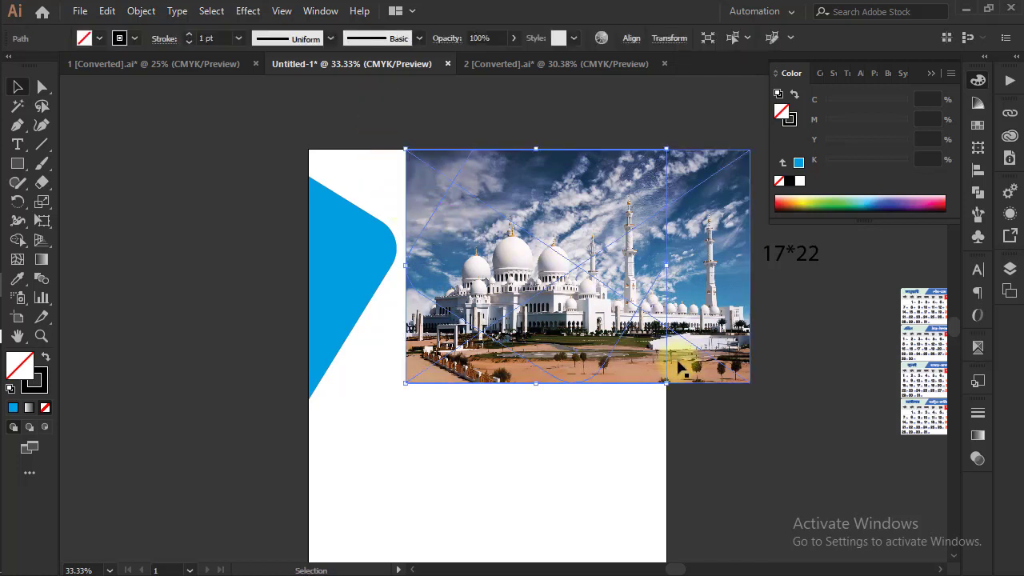
left_click(770, 412)
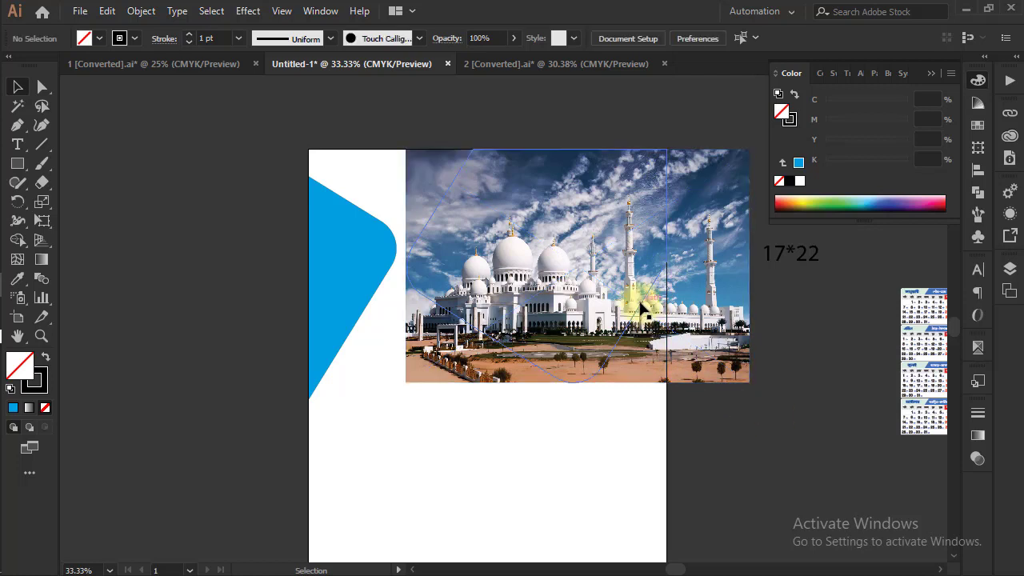
Paste the copied outline in back and clip the mosque photo into the rounded outline again
key("ctrl+b")
right_click(551, 256)
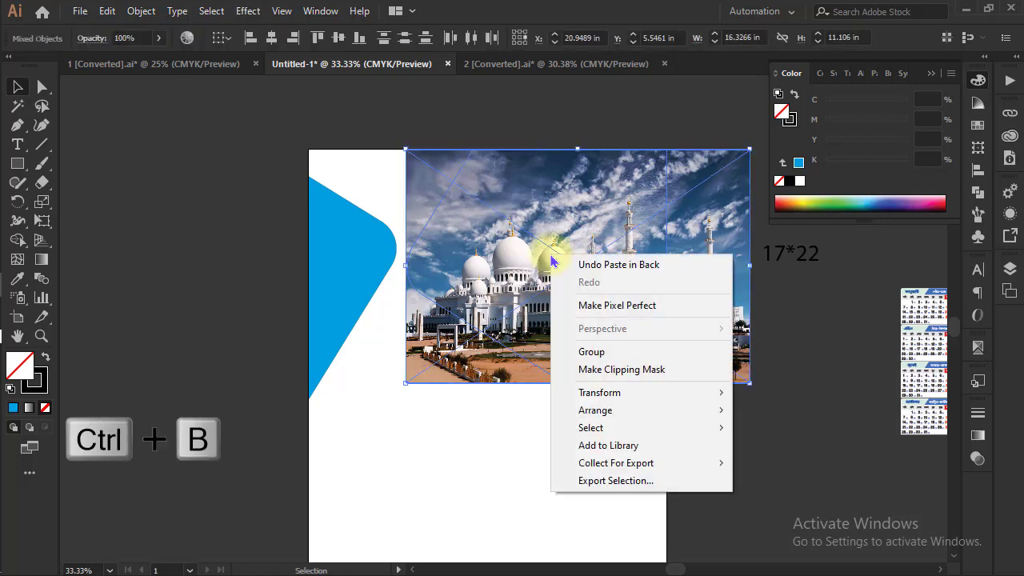
left_click(616, 369)
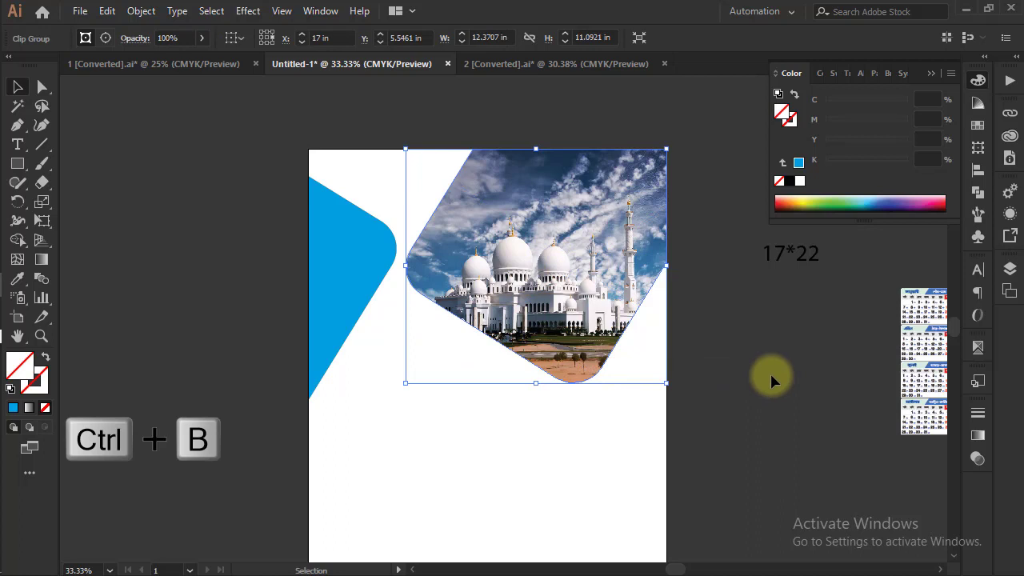
Hide the clipped photo and give the outline copy beneath it the left shape's blue fill with no stroke
key("ctrl+3")
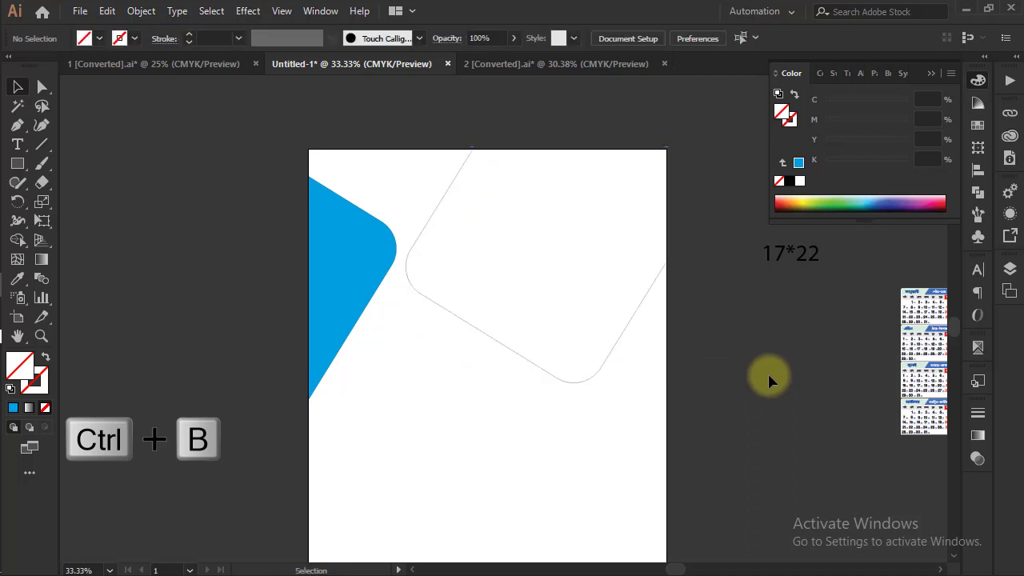
left_click(630, 342)
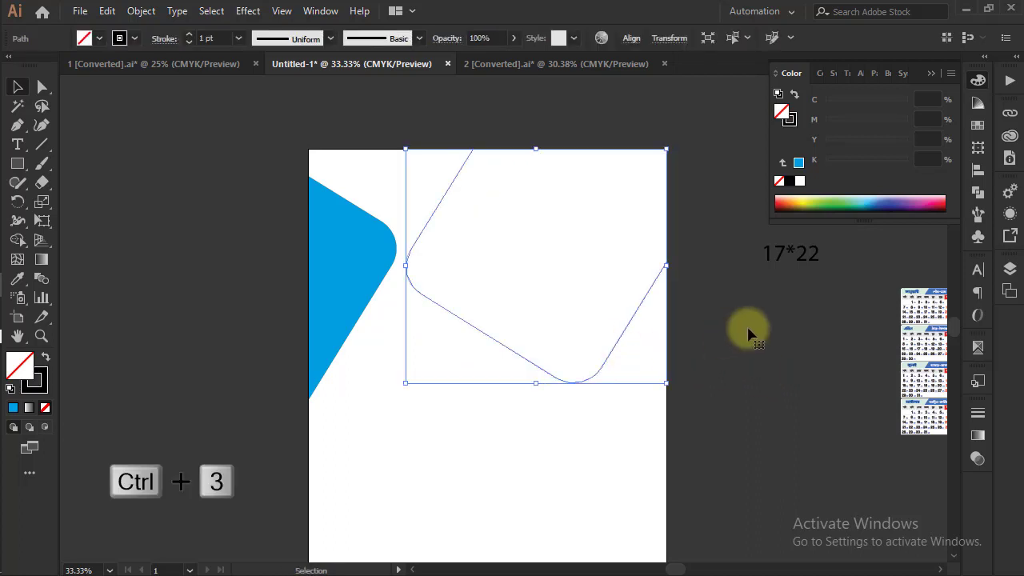
left_click(798, 163)
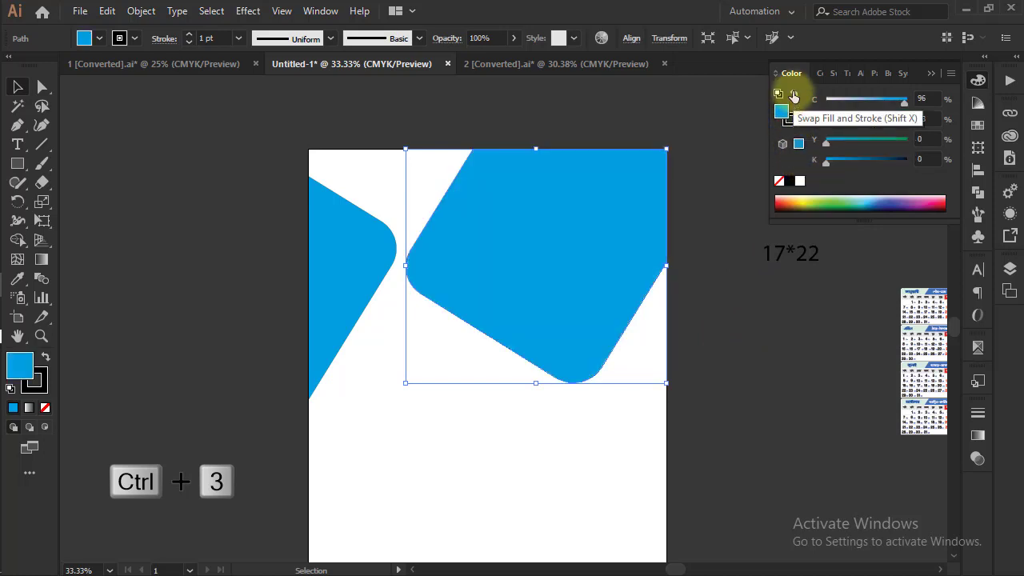
left_click(794, 96)
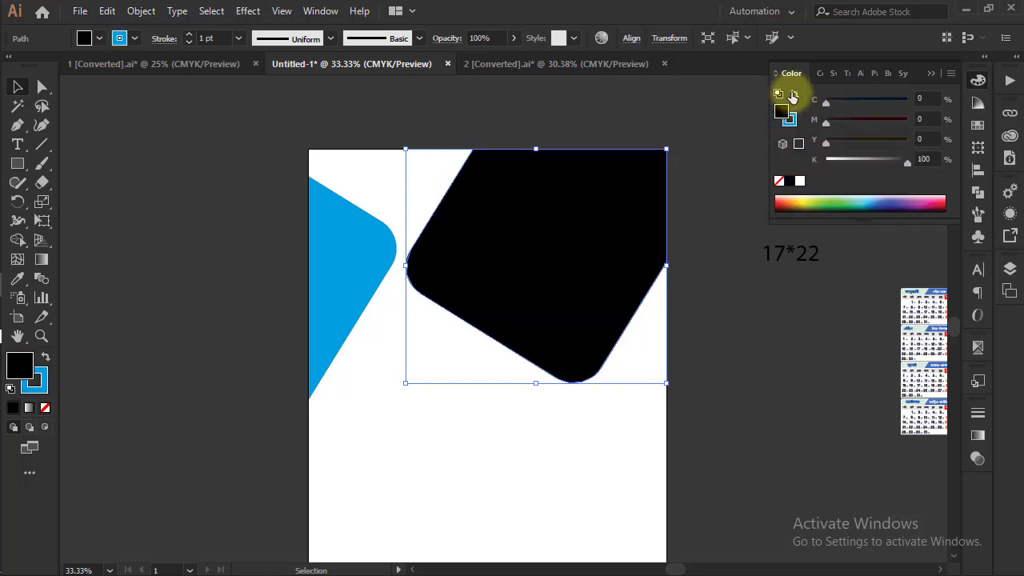
left_click(793, 96)
left_click(790, 120)
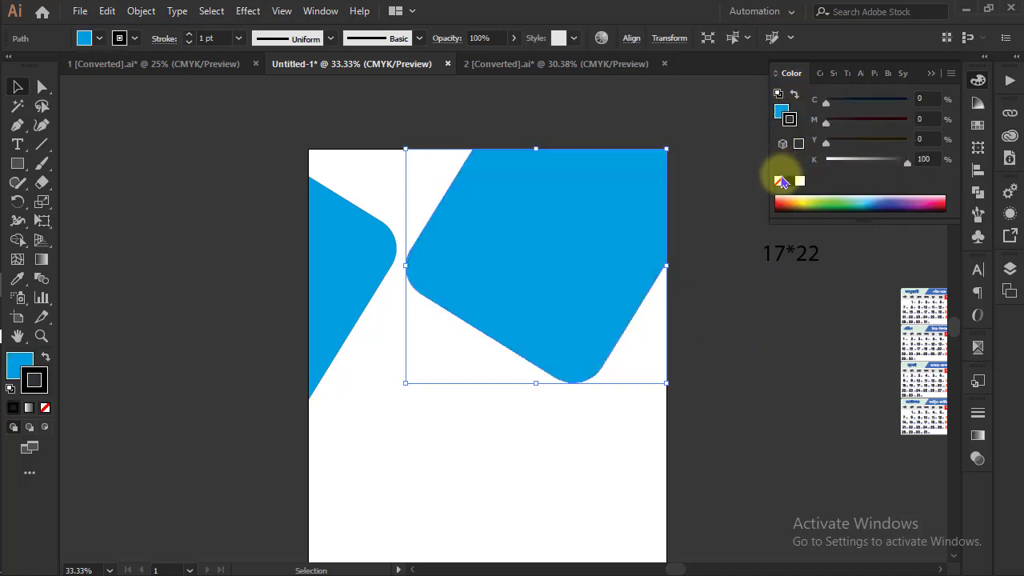
left_click(780, 181)
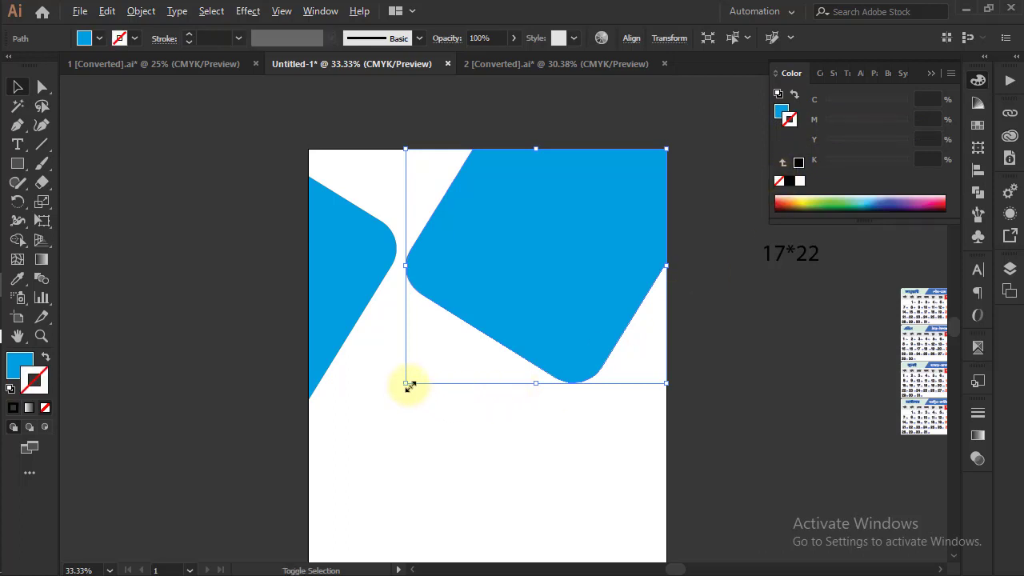
Enlarge the blue copy slightly and shift it about 0.36 in left and 0.27 in down, flush with the page's upper-right corner
left_click_drag(408, 386, 397, 390)
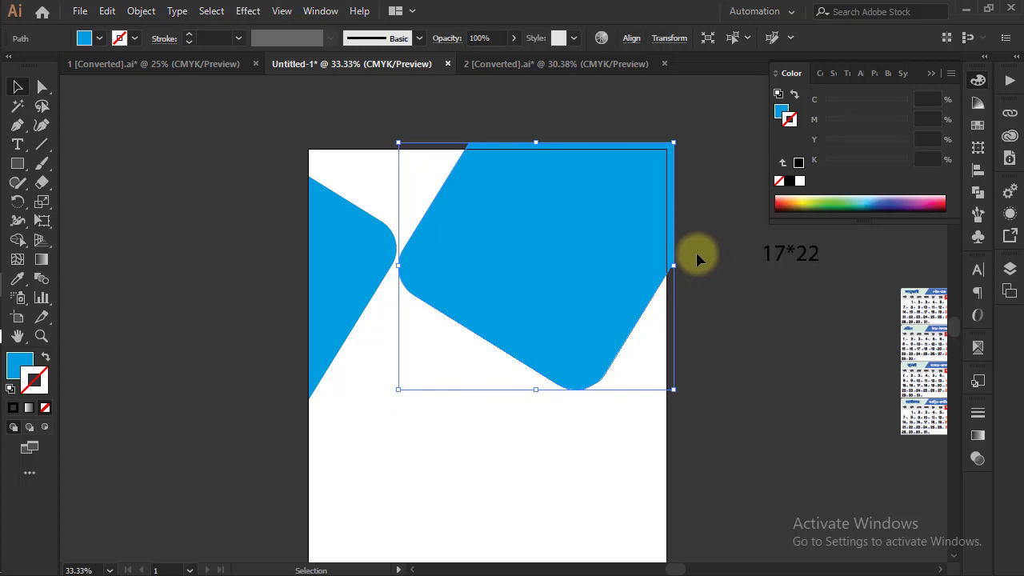
left_click_drag(622, 240, 616, 245)
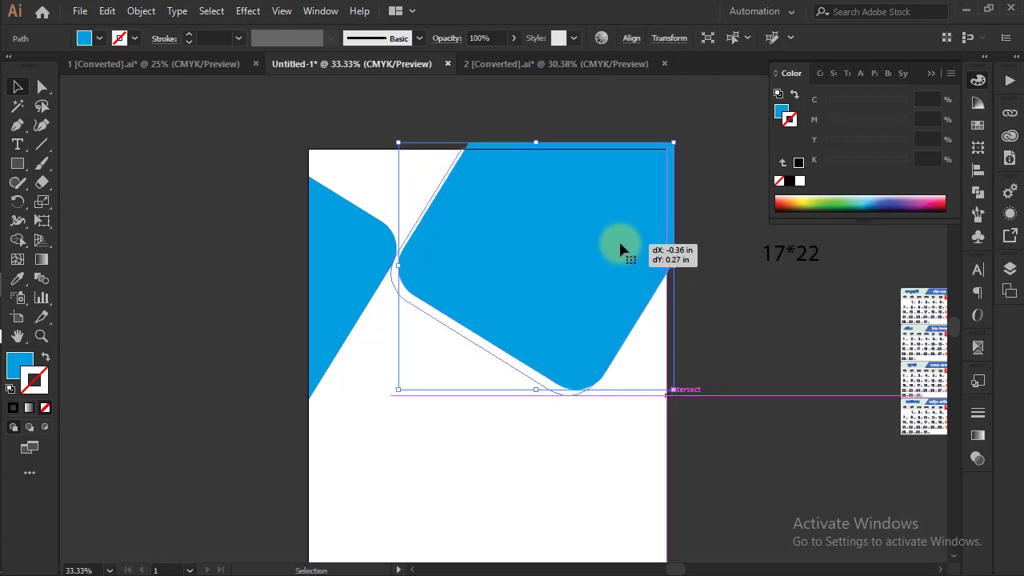
left_click(696, 246)
left_click(630, 246)
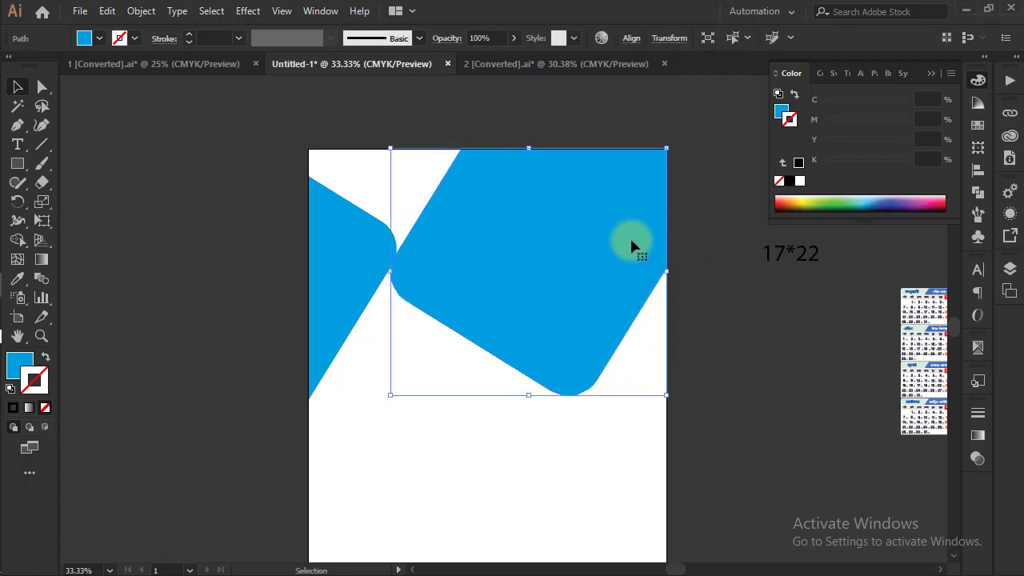
Show the hidden mosque photo again over the blue shape and clear the selection
left_click(717, 275)
key("ctrl+alt+3")
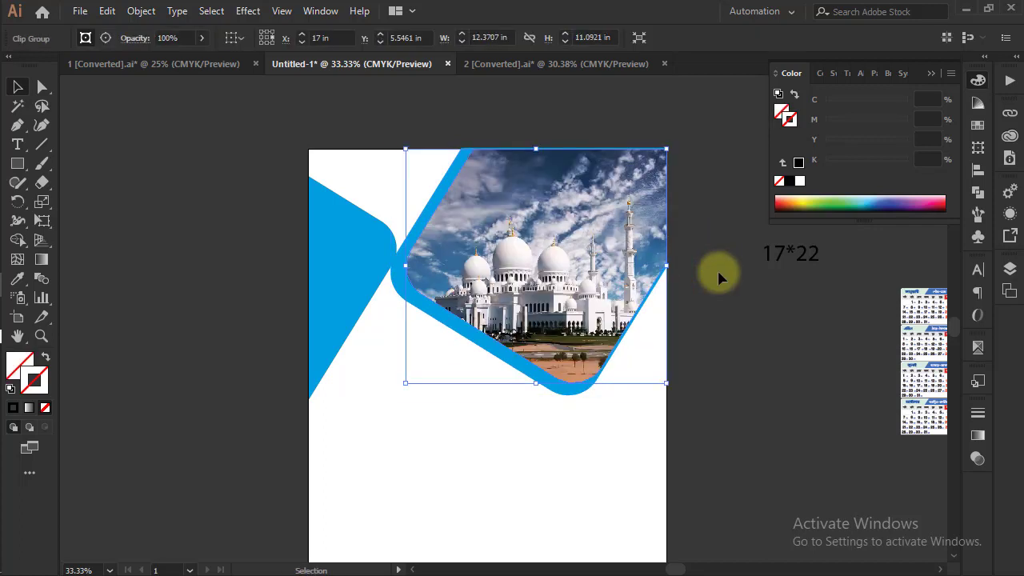
left_click(718, 276)
left_click(565, 403)
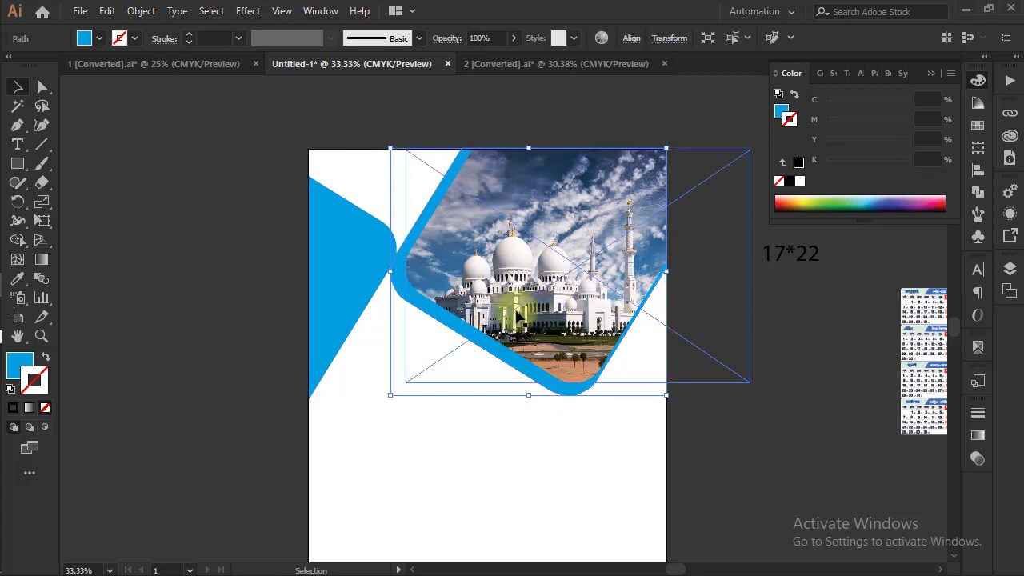
left_click(730, 347)
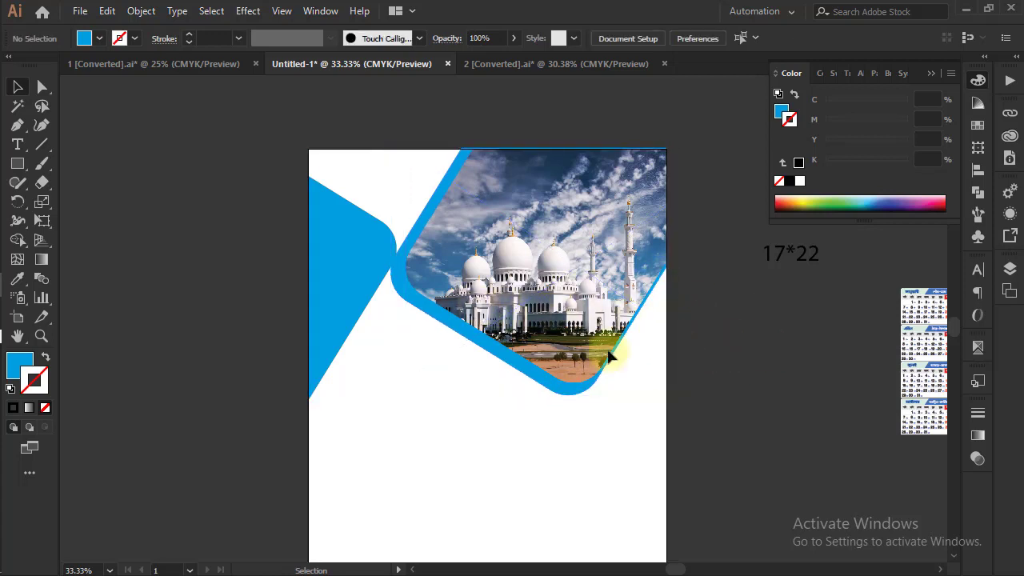
Move the left blue shape down along the page's left edge, clear of the photo's blue border
left_click_drag(366, 270, 346, 366)
left_click(726, 359)
left_click(731, 346)
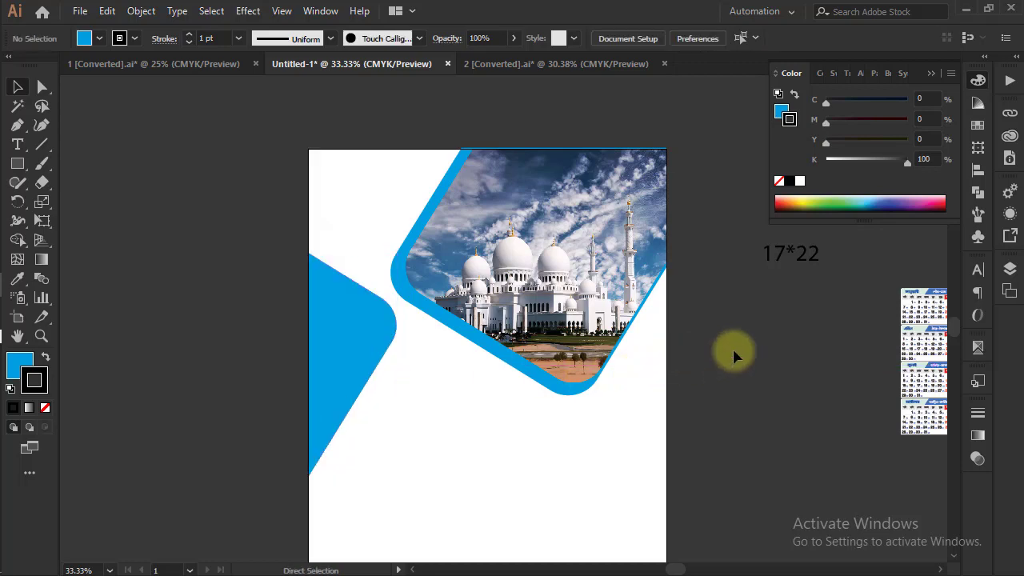
left_click_drag(675, 392, 681, 335)
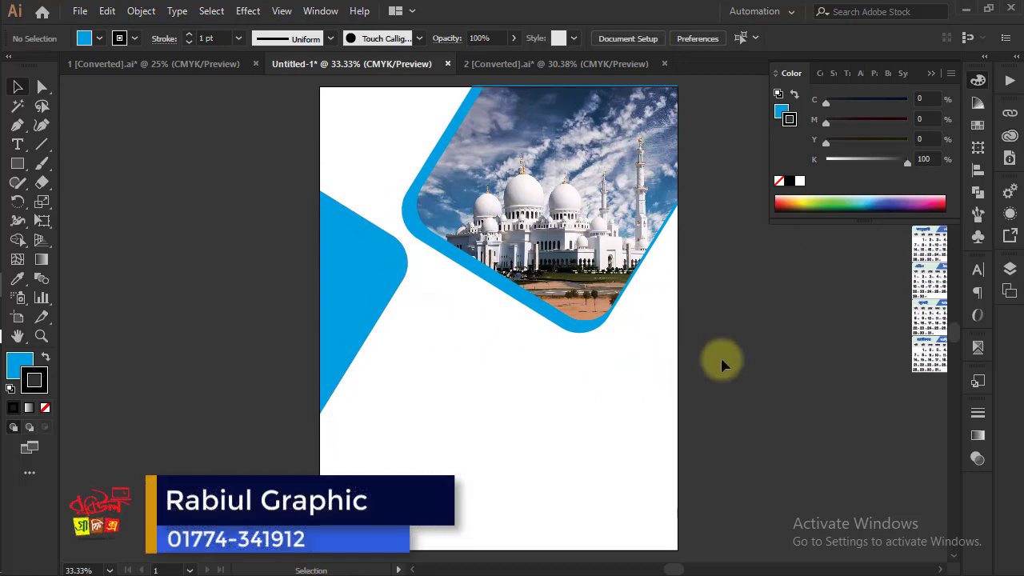
Move the calendar date group with its year title closer to the page and ungroup it
left_click_drag(747, 336, 667, 365)
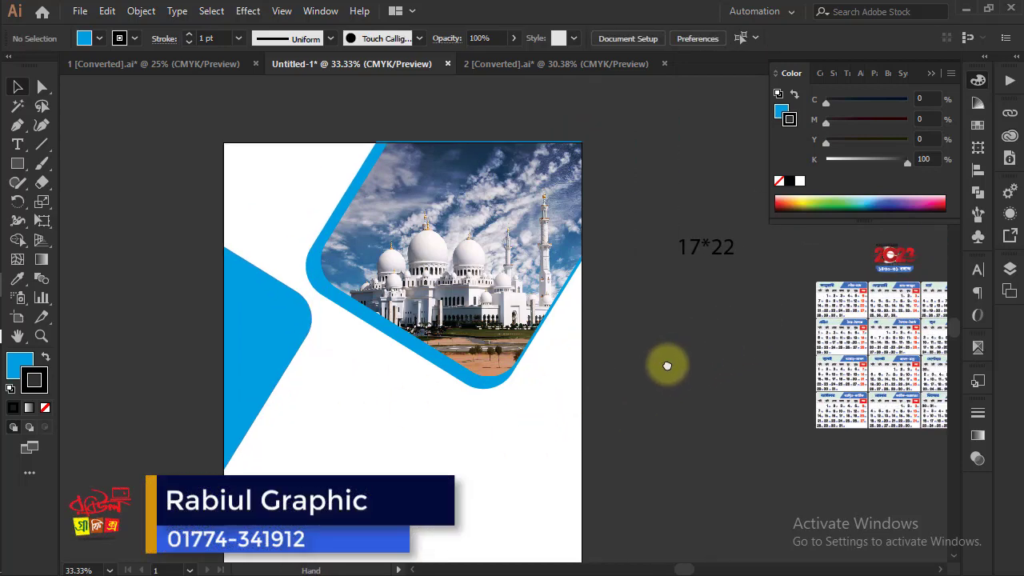
left_click(916, 258)
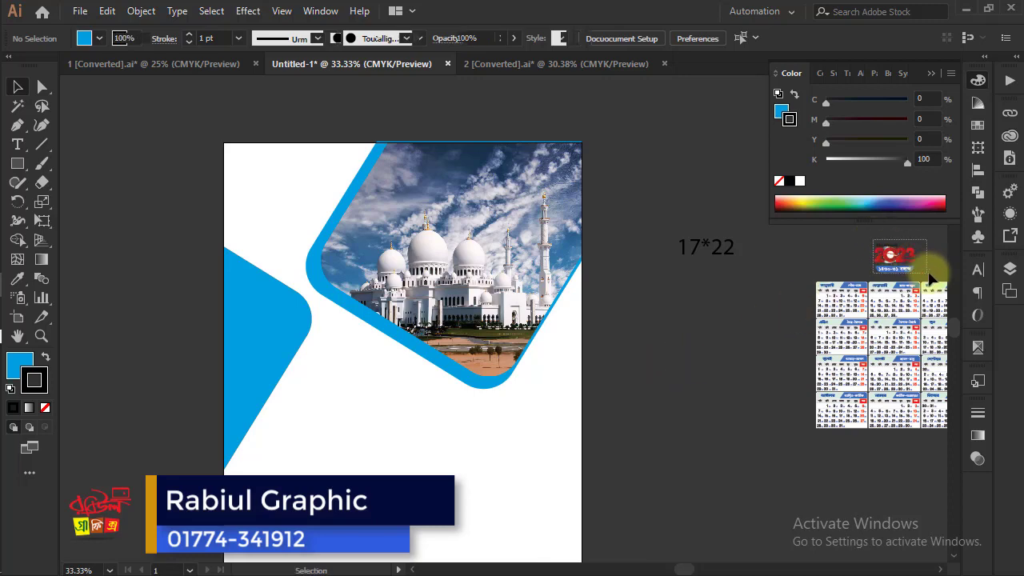
left_click_drag(854, 319, 649, 380)
right_click(786, 319)
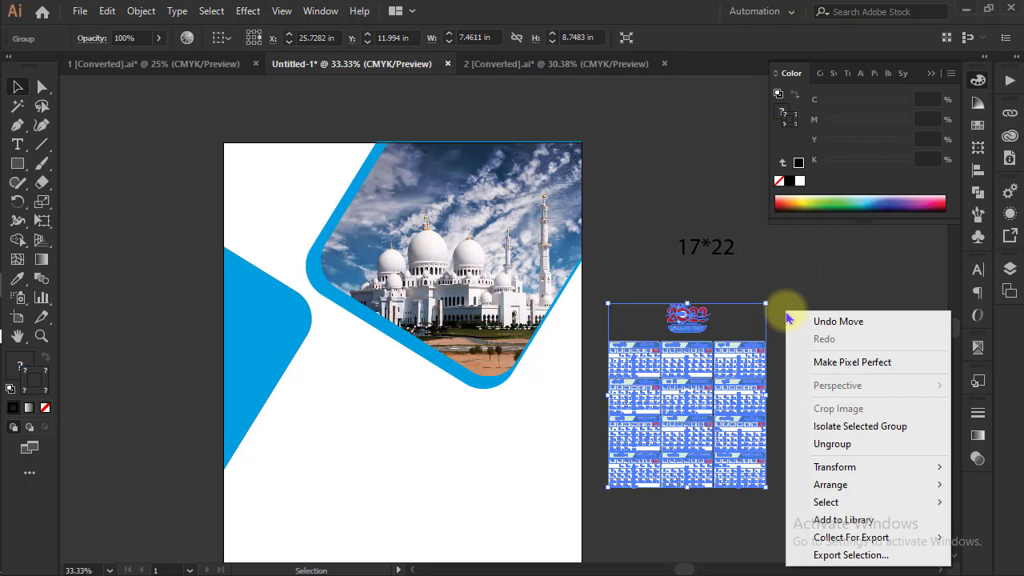
left_click(846, 442)
Enlarge the 2023 calendar title to about 4.6 by 3.0 in and place it on the page below the mosque photo
left_click_drag(648, 291, 724, 334)
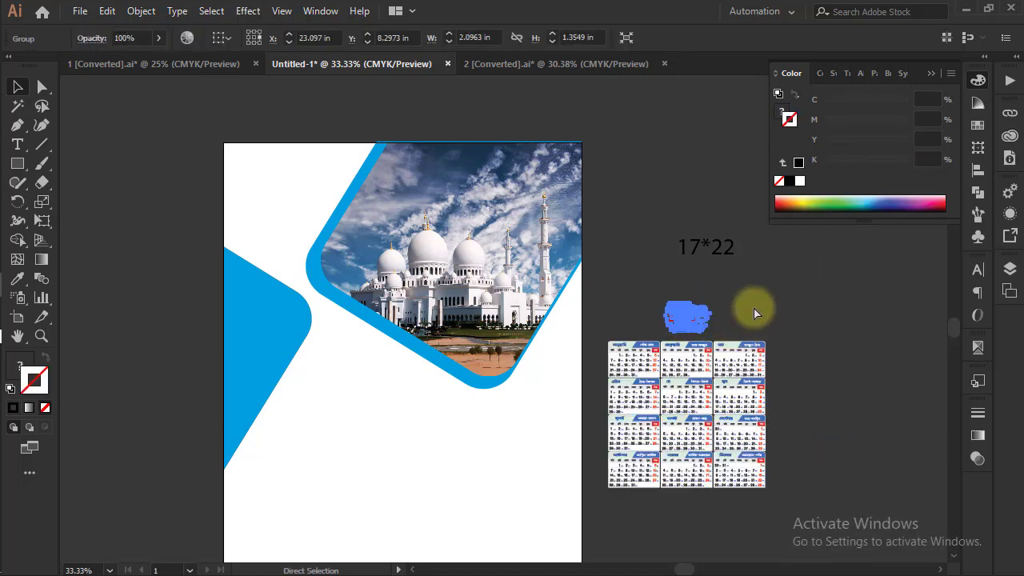
left_click_drag(710, 303, 736, 286)
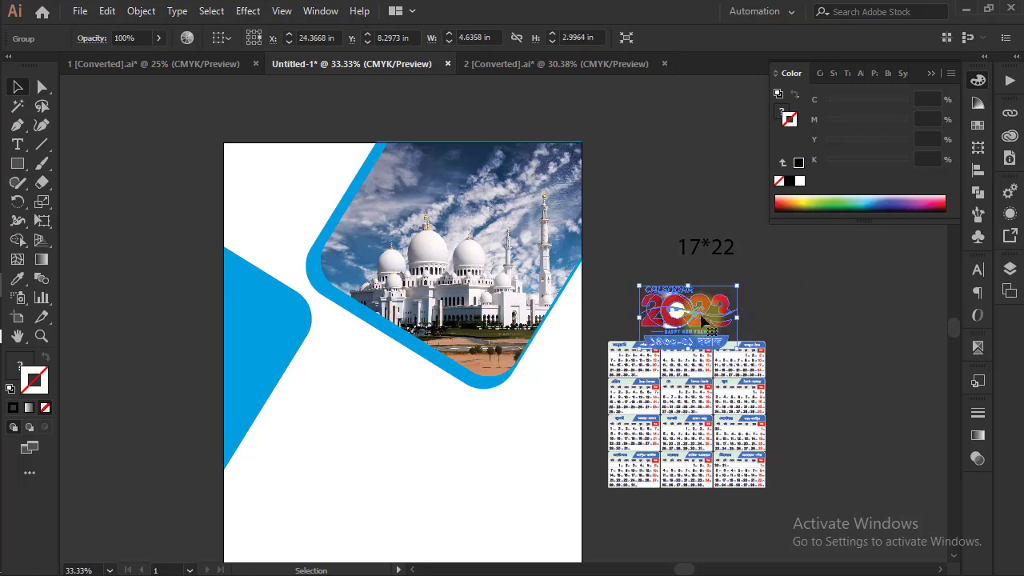
left_click_drag(665, 302, 370, 378)
left_click(616, 336)
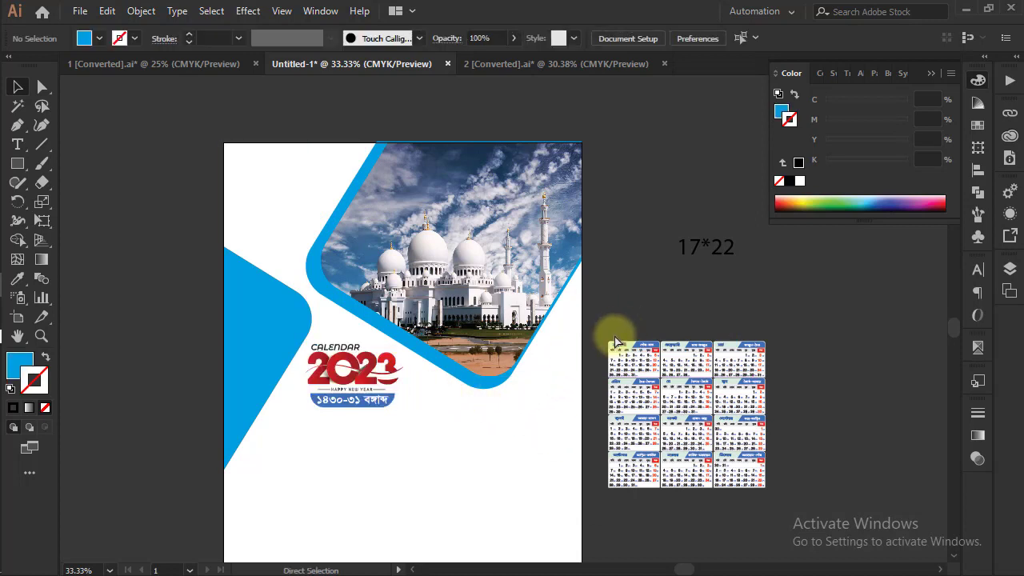
Enlarge the 2023 title to about 5.7 by 3.7 in and reposition it between the blue shape and the photo
left_click_drag(473, 466, 585, 385)
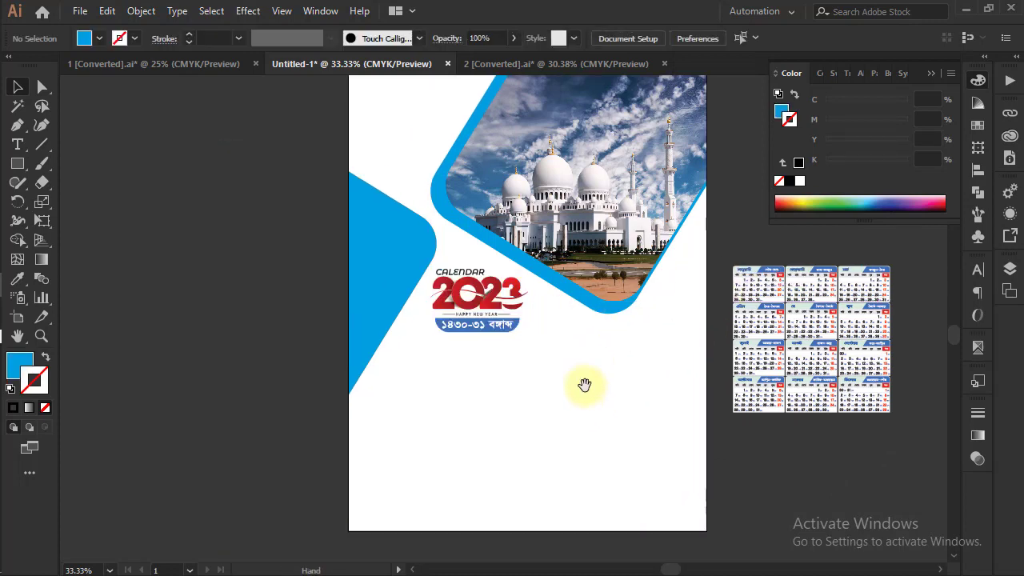
left_click(521, 308)
left_click_drag(521, 271, 540, 261)
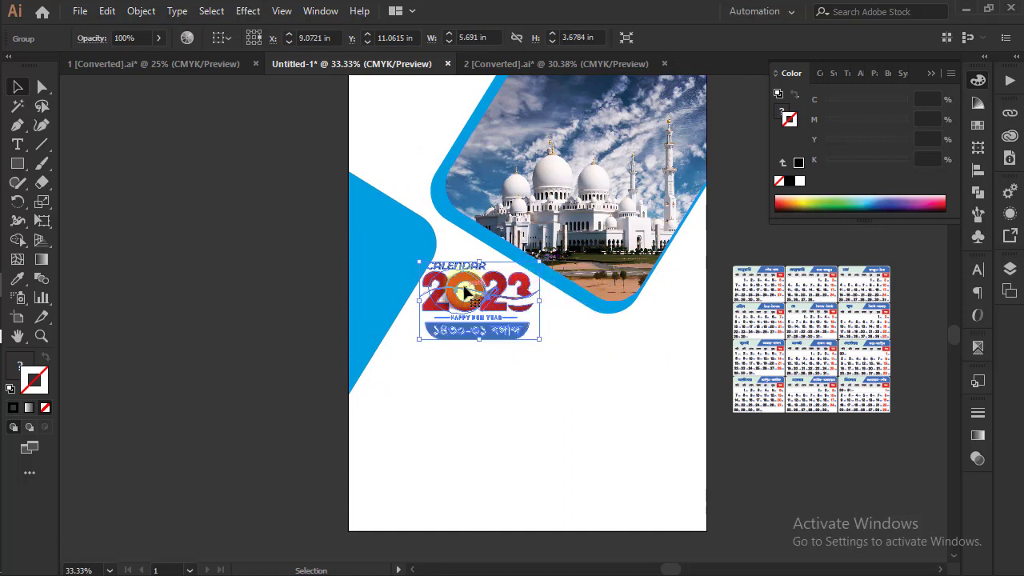
left_click_drag(474, 288, 510, 322)
left_click(751, 464)
Ungroup the twelve-month date grid beside the page and deselect it
scroll(719, 443, "right", 5)
scroll(719, 444, "down", 1)
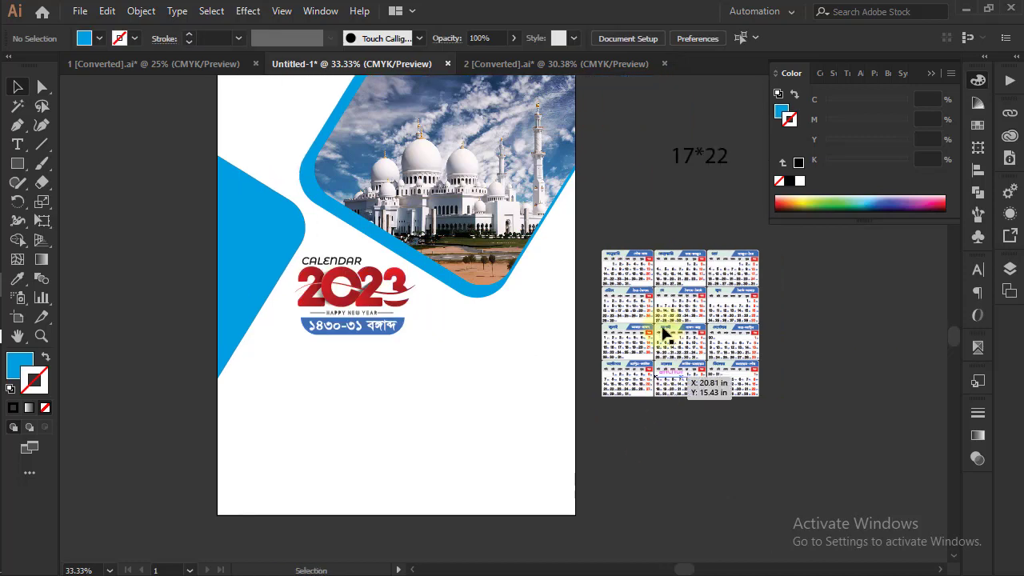
left_click(627, 295)
right_click(786, 296)
left_click(815, 424)
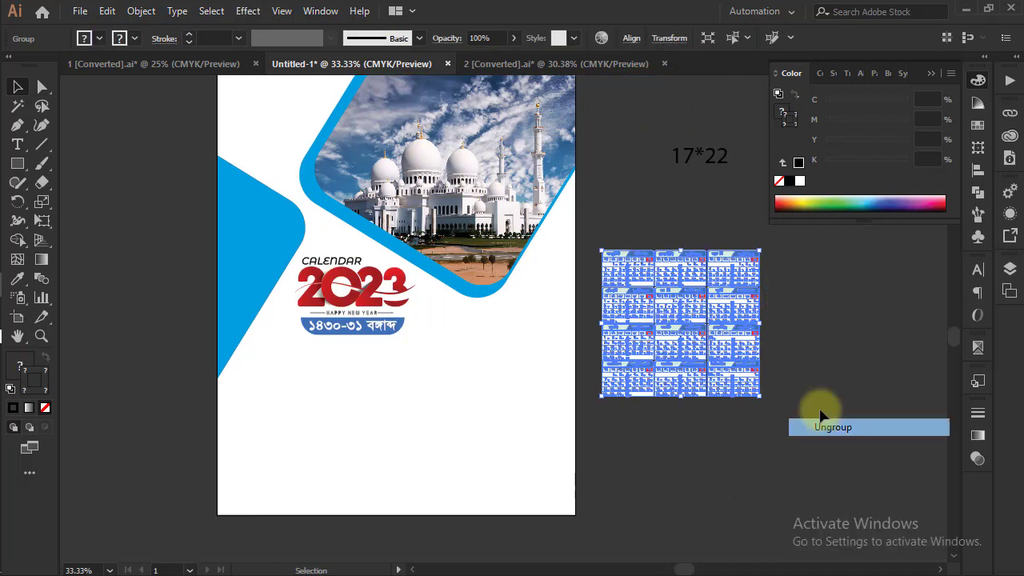
left_click(651, 232)
Select the first two rows of months, January to June, and move them onto the page below the 2023 title
left_click_drag(598, 232, 838, 306)
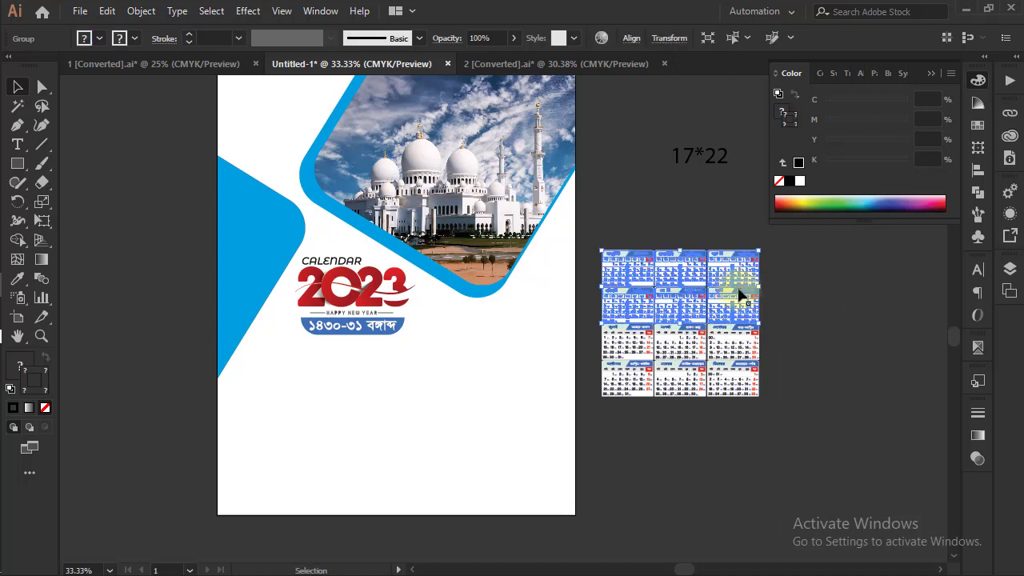
left_click_drag(741, 298, 344, 417)
left_click_drag(467, 372, 529, 330)
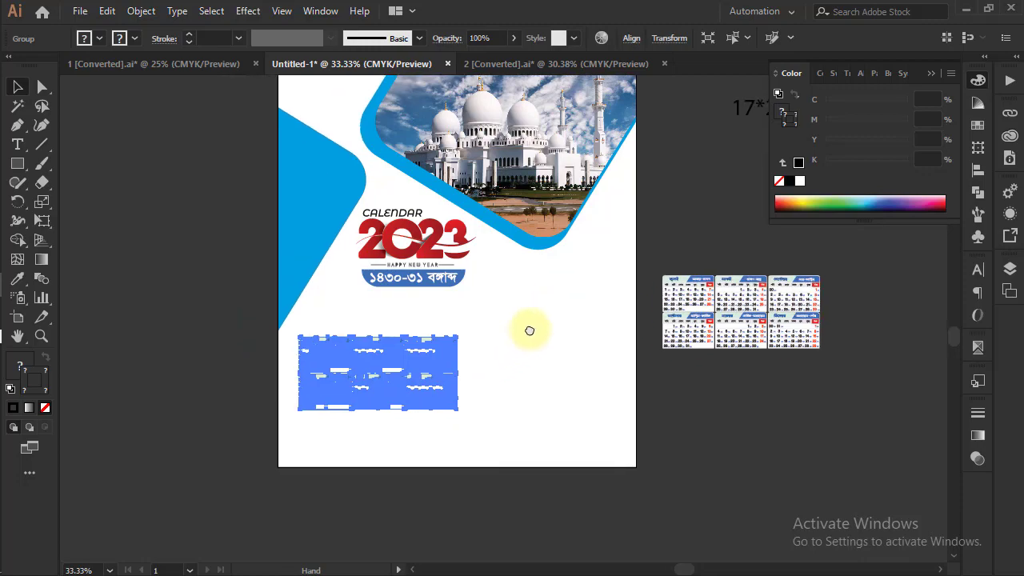
Enlarge the January to June grid to span nearly the full page width below the title
left_click_drag(458, 339, 558, 290)
left_click_drag(471, 300, 531, 294)
left_click_drag(270, 283, 488, 324)
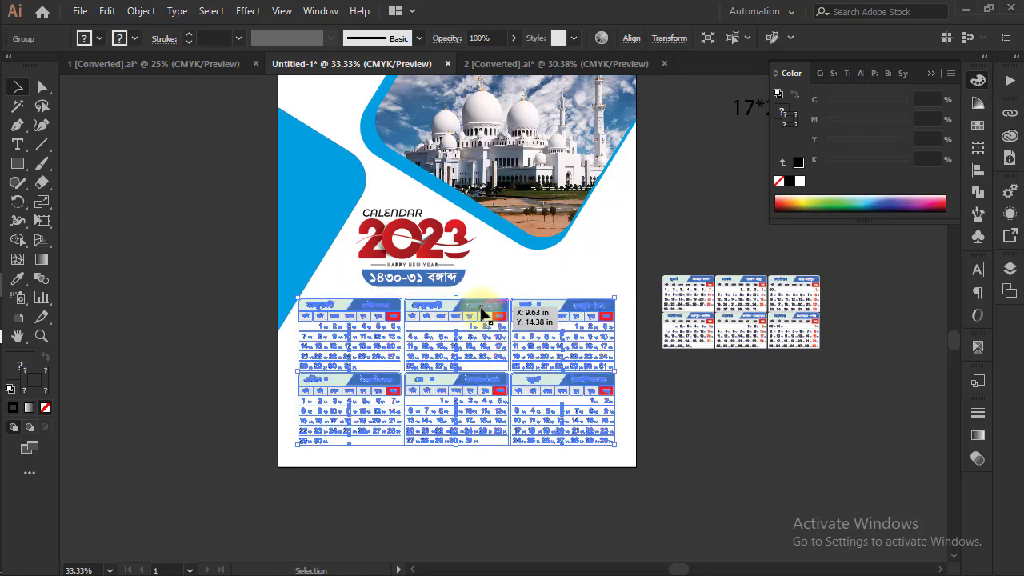
Shorten the left blue shape from its lower end so it stops near the top of the month grid
left_click(336, 215)
left_click_drag(320, 330, 319, 307)
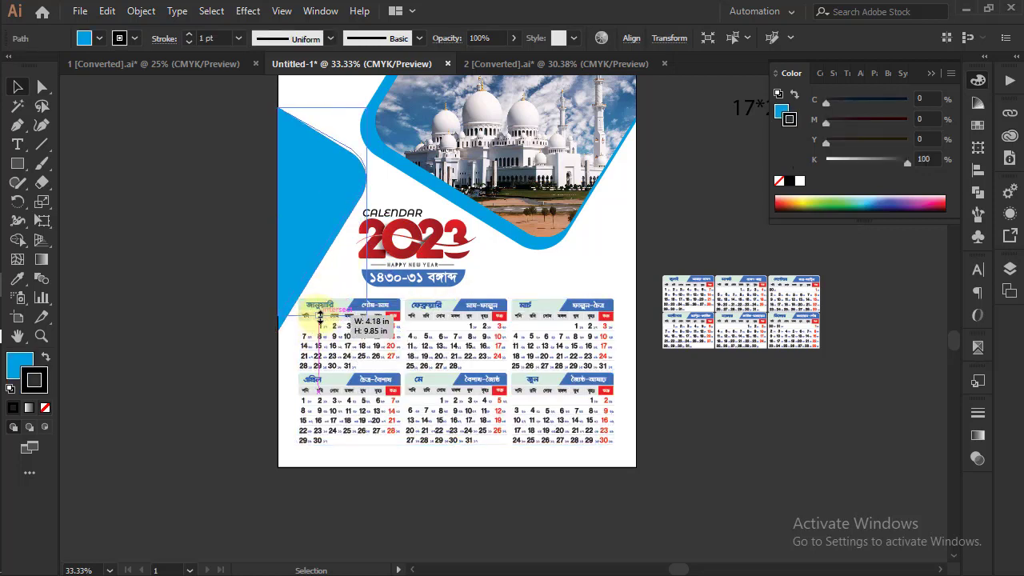
left_click(204, 277)
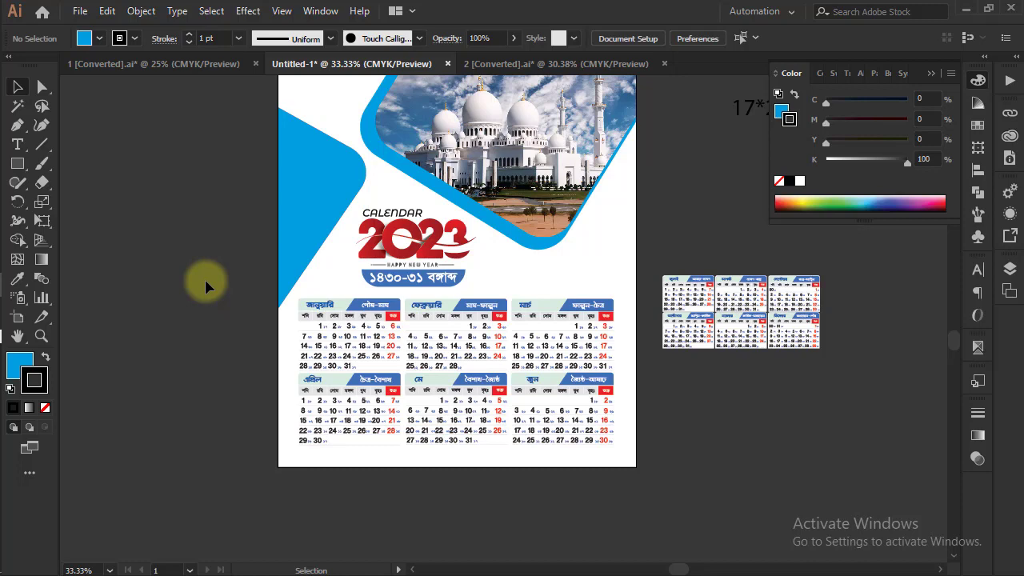
Ungroup the January to June grid on the page so its two month rows can be handled separately, and deselect it
left_click_drag(648, 370, 669, 365)
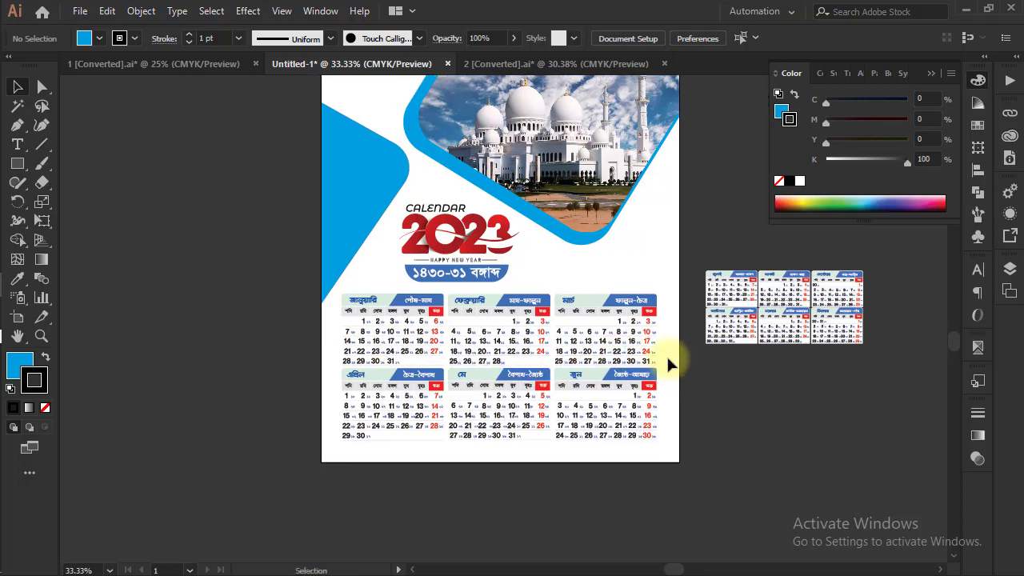
key("ctrl+plus")
left_click(514, 329)
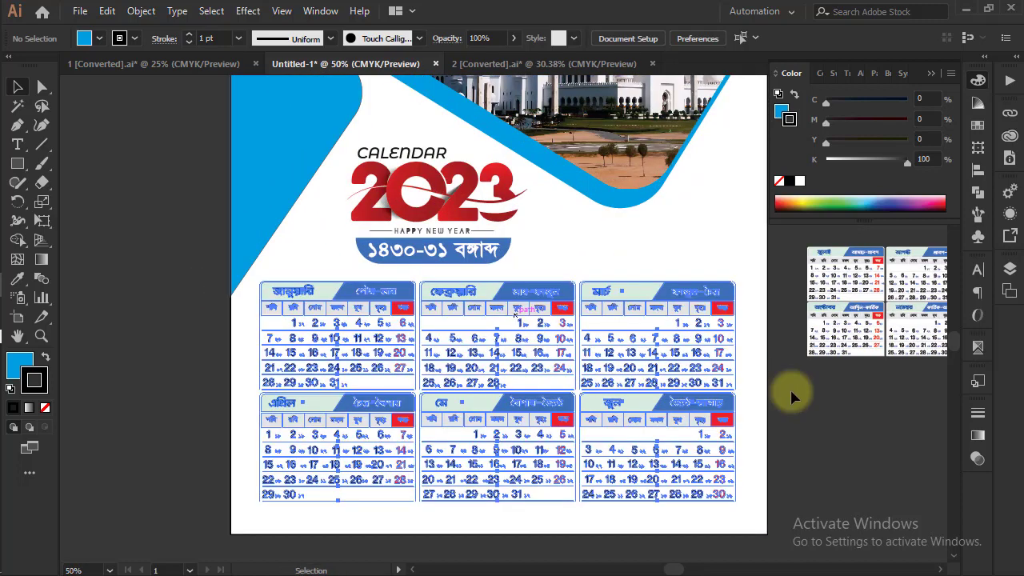
right_click(820, 433)
left_click(872, 282)
left_click(775, 300)
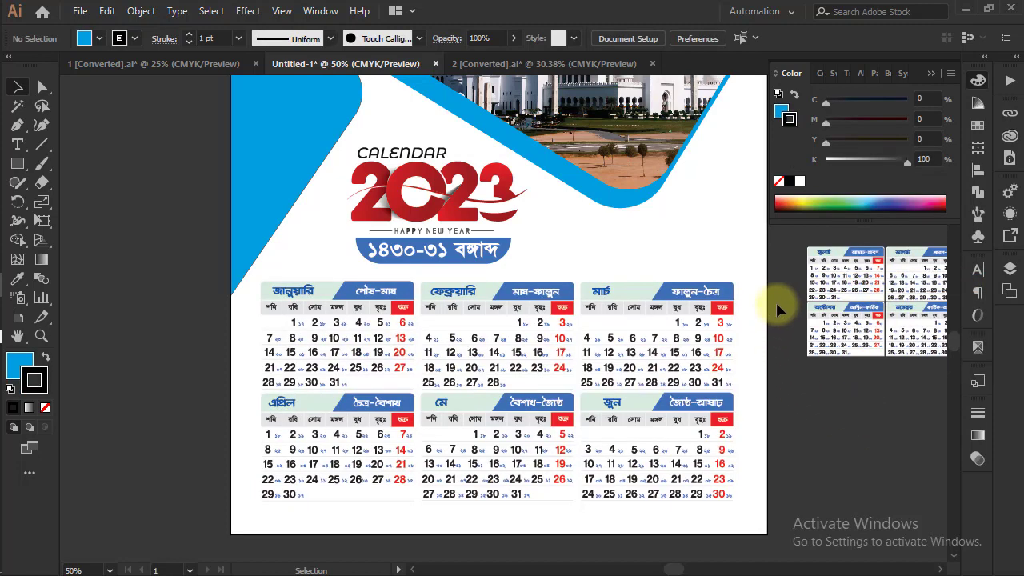
Select only the January to March row and move it up slightly to open a gap above the April to June row
left_click_drag(327, 354, 778, 299)
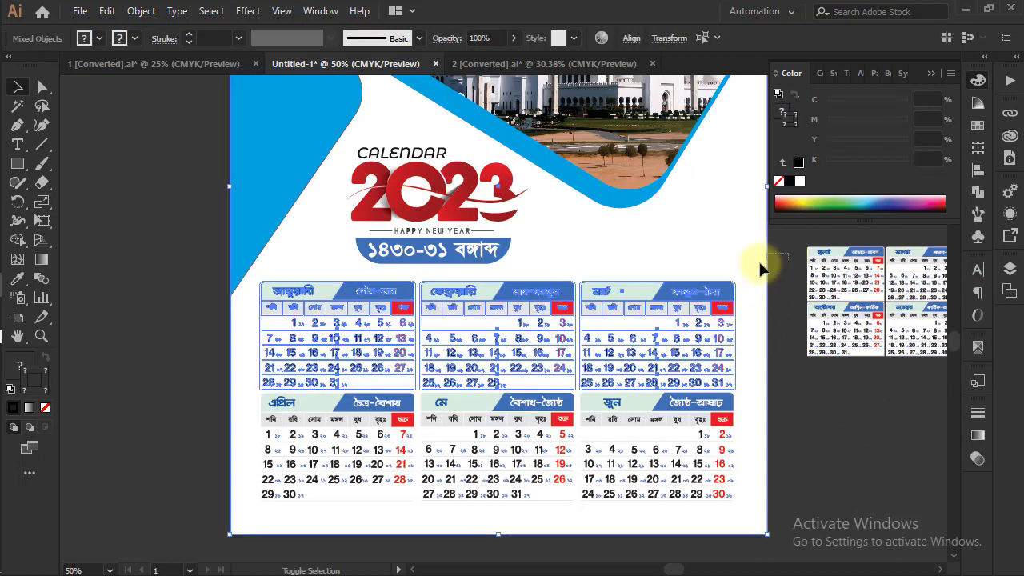
left_click(608, 300)
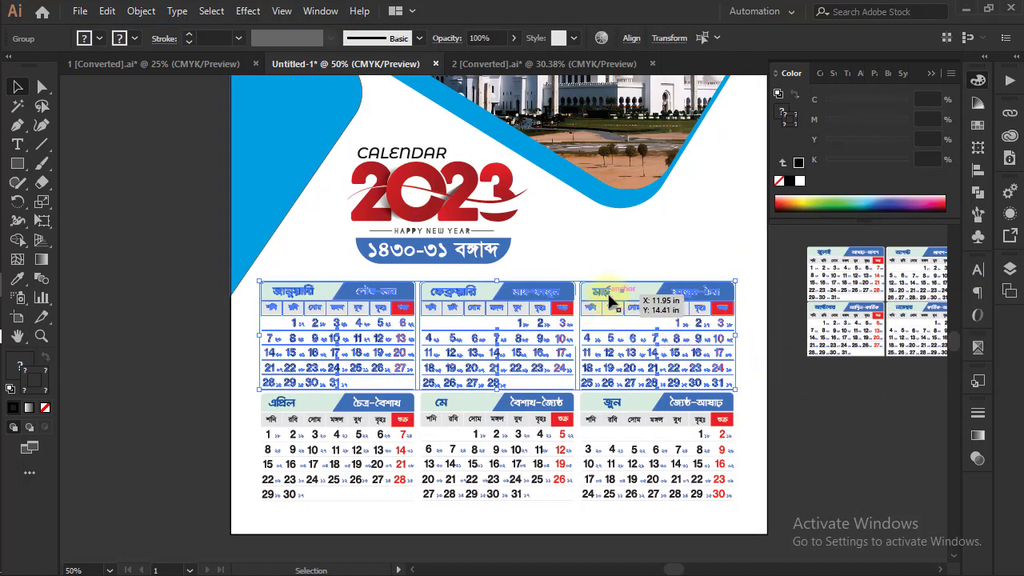
left_click_drag(608, 300, 611, 287)
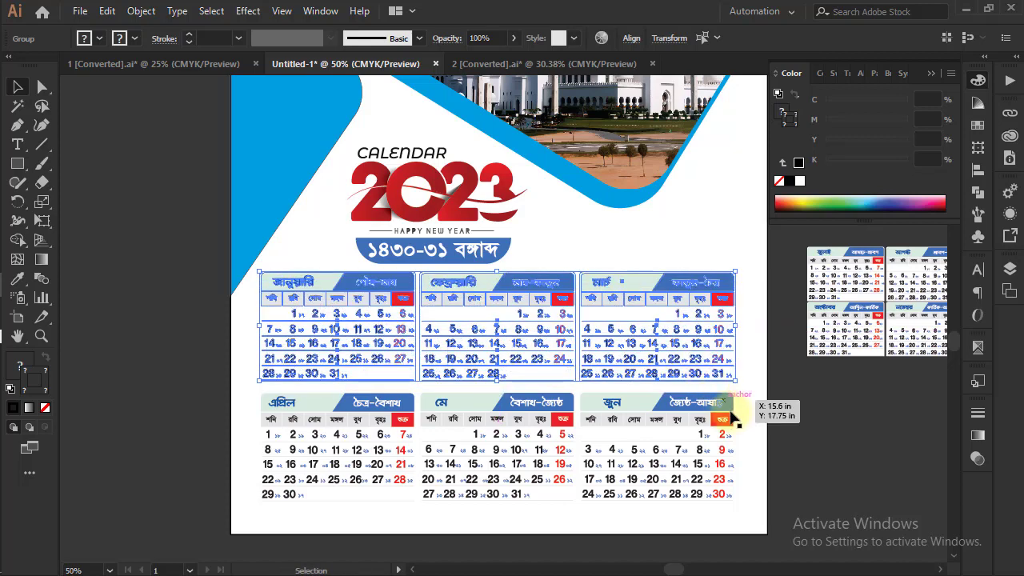
left_click(810, 428)
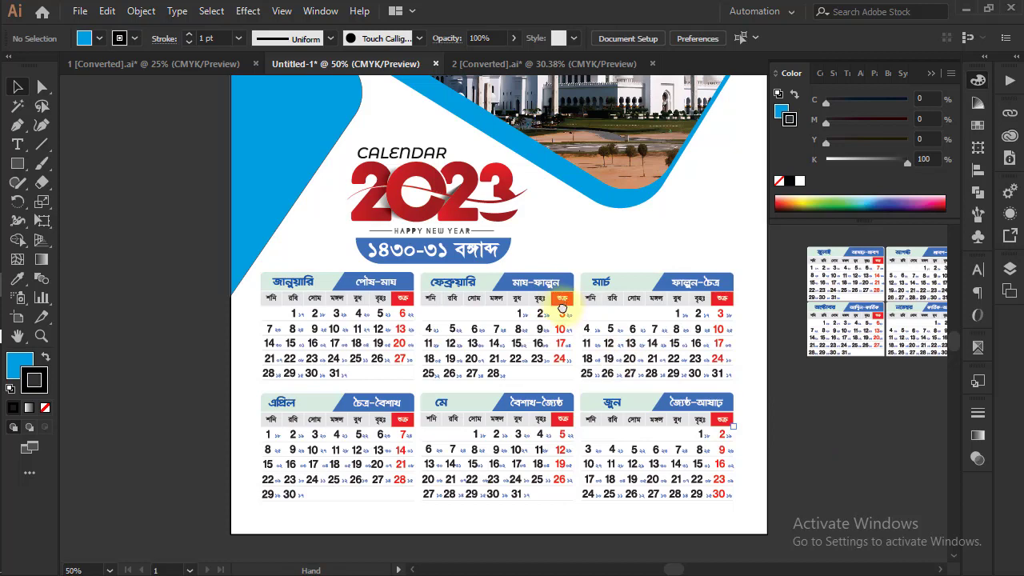
Move the 2023 title block up slightly to leave more space above the month grids, and deselect it
left_click_drag(562, 308, 569, 333)
left_click_drag(462, 221, 465, 211)
left_click(828, 255)
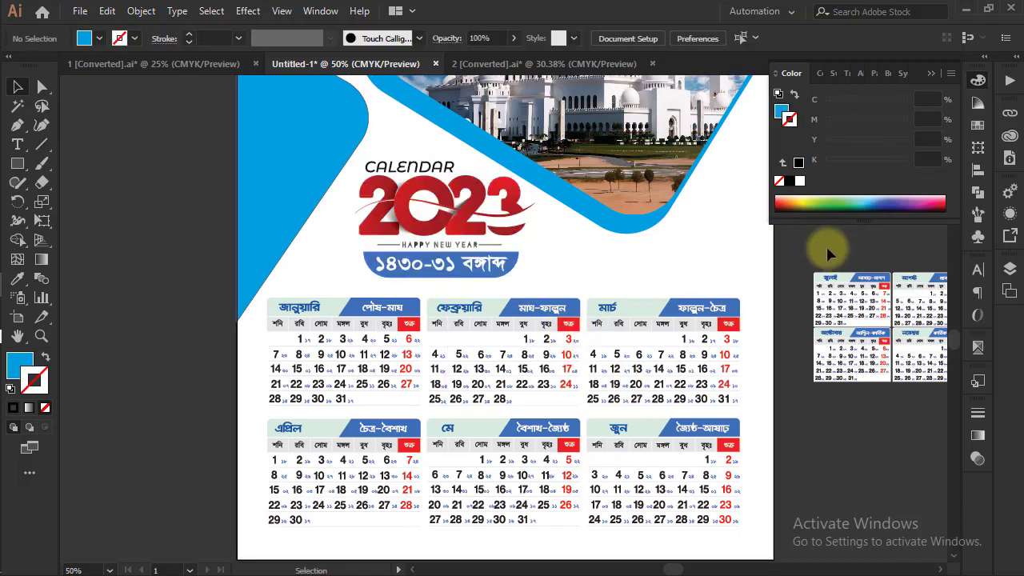
Draw a thin blue rectangle without a stroke across the full page width along the bottom edge, below the month grids
key("ctrl")
left_click_drag(606, 360, 601, 208)
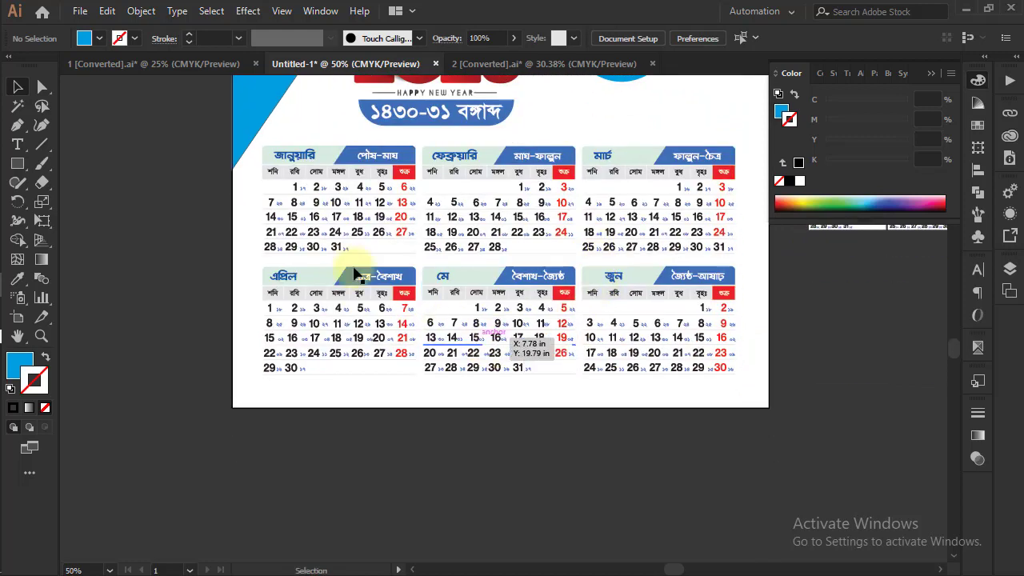
left_click(17, 163)
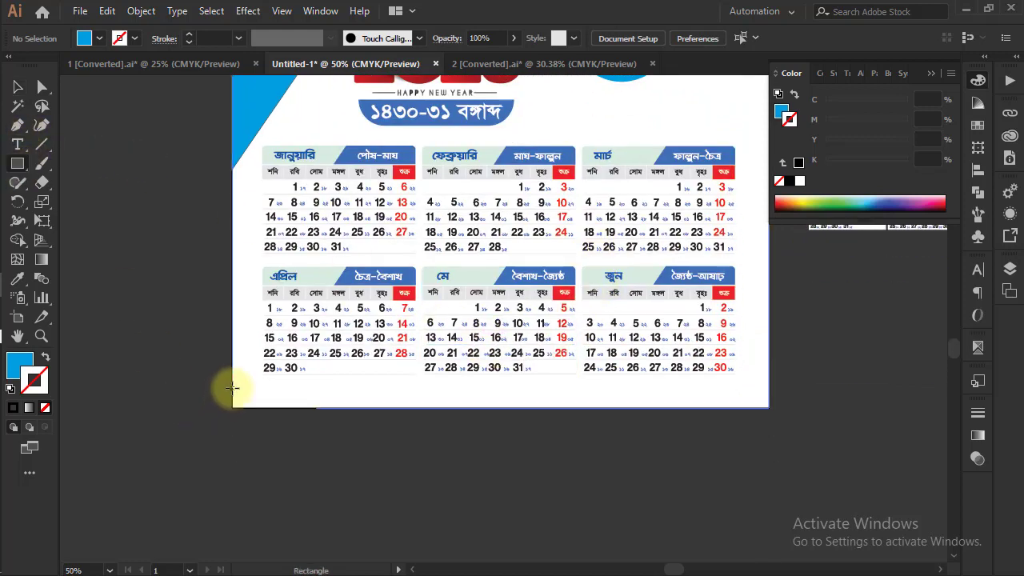
left_click_drag(232, 387, 769, 406)
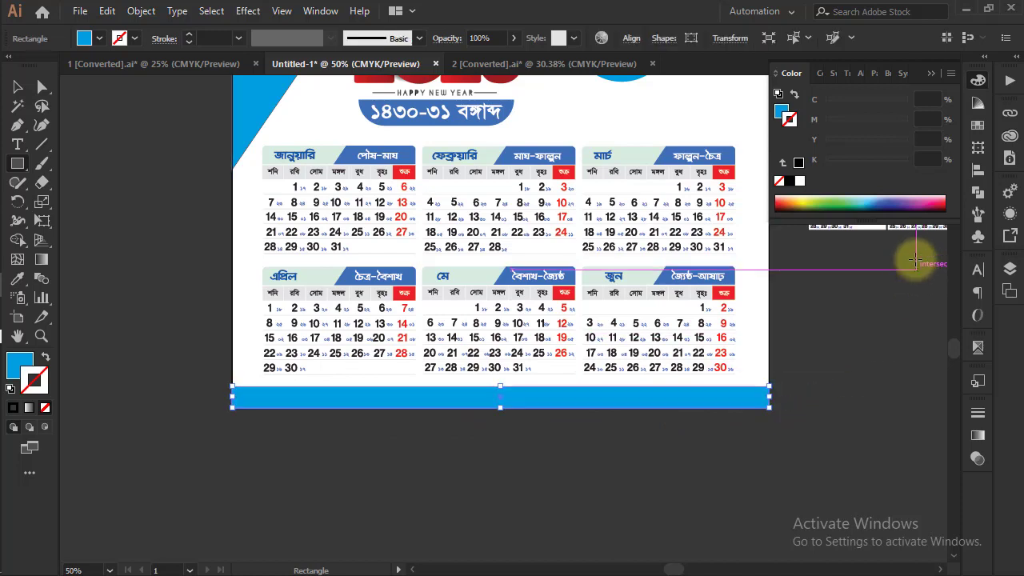
left_click(18, 87)
left_click(129, 130)
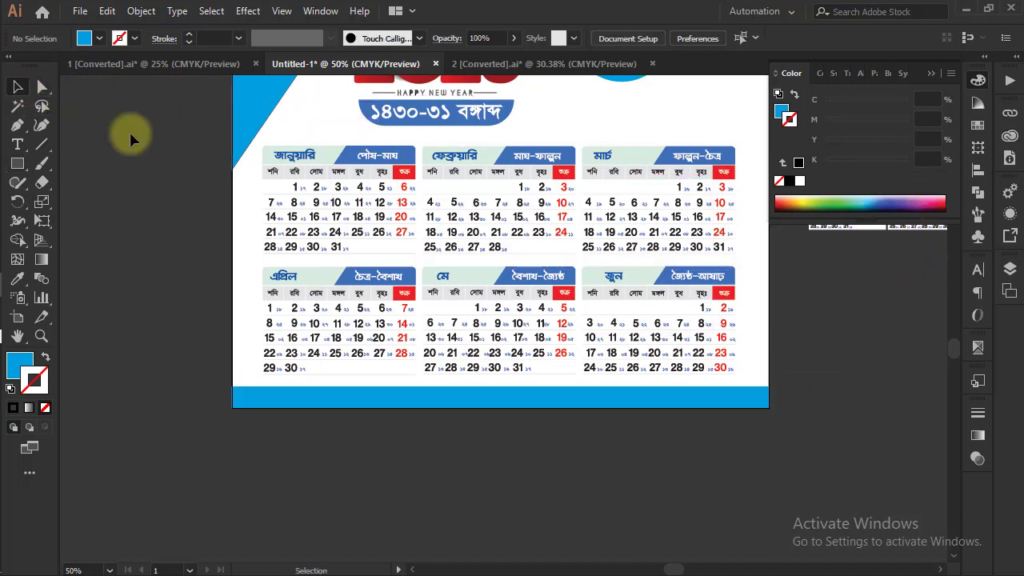
left_click(235, 404)
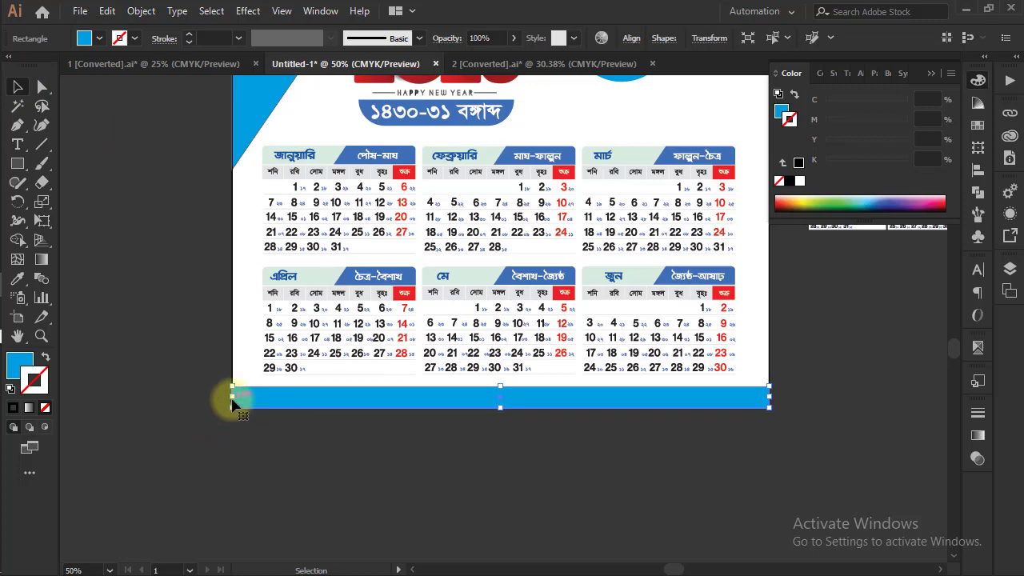
left_click(160, 324)
Shorten the blue shape behind the mosque photo from its upper edge so it lines up with the top of the page
scroll(610, 270, "up", 8)
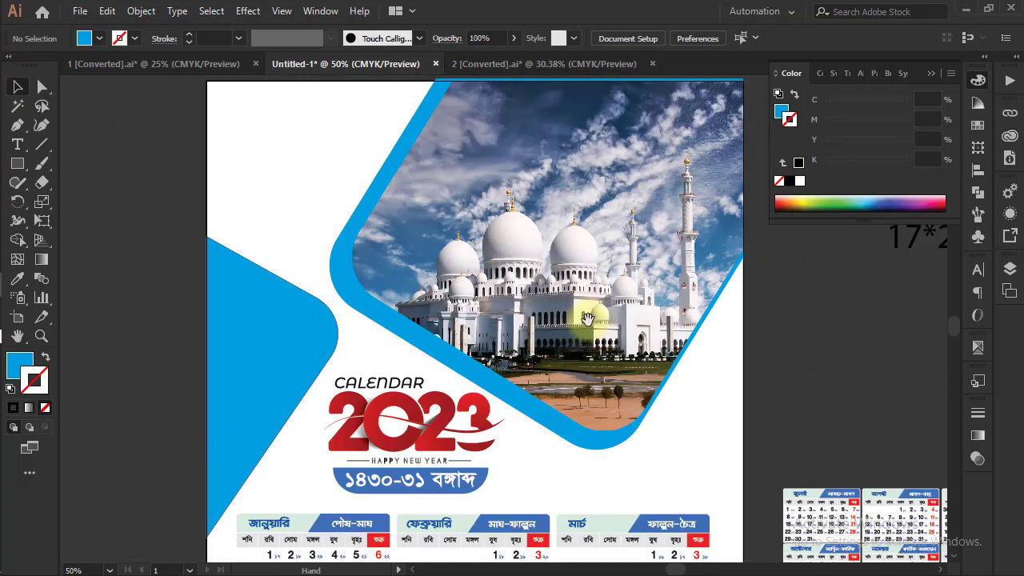
left_click_drag(623, 331, 626, 347)
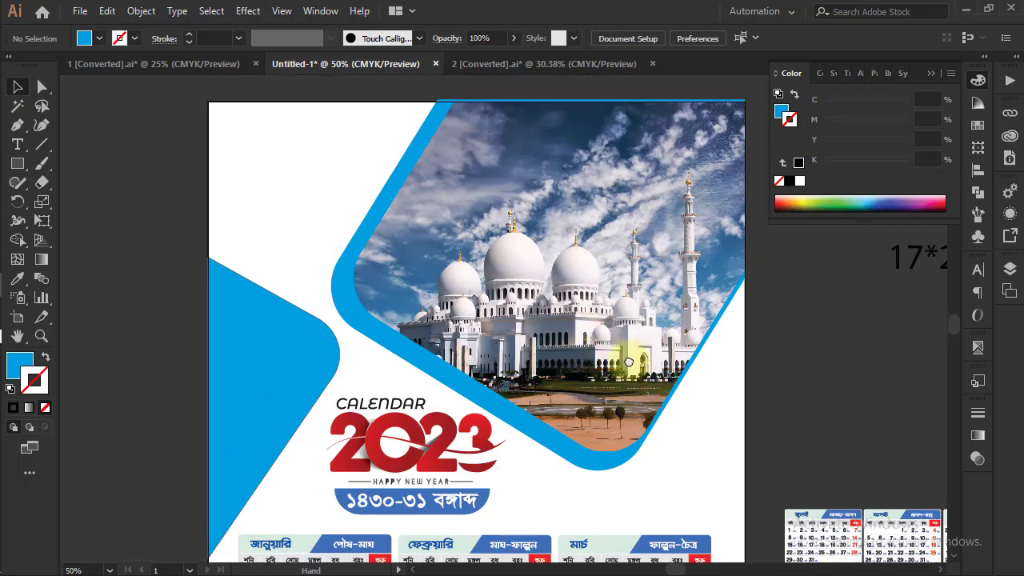
key("ctrl+minus")
key("ctrl+minus")
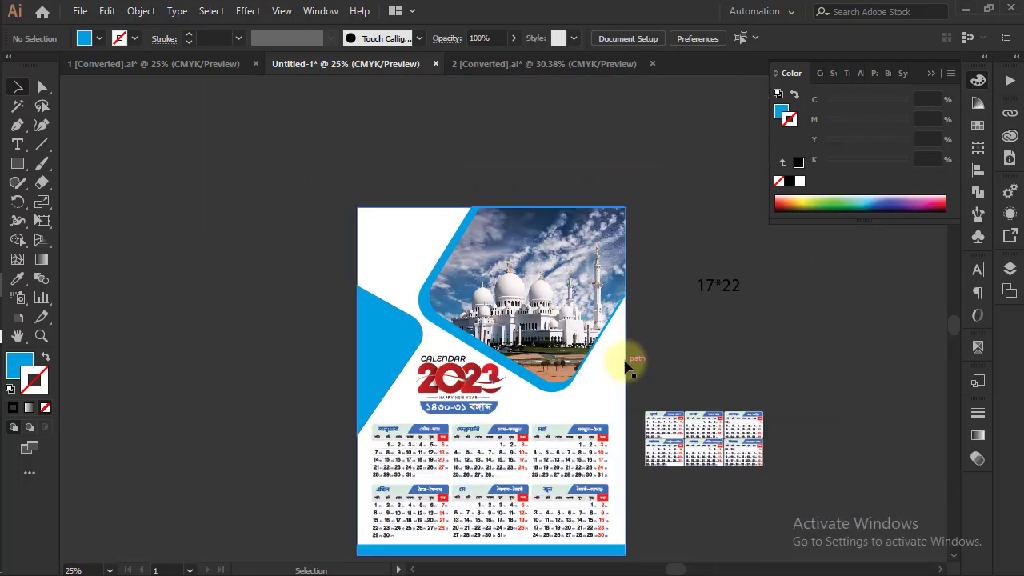
left_click_drag(608, 411, 600, 349)
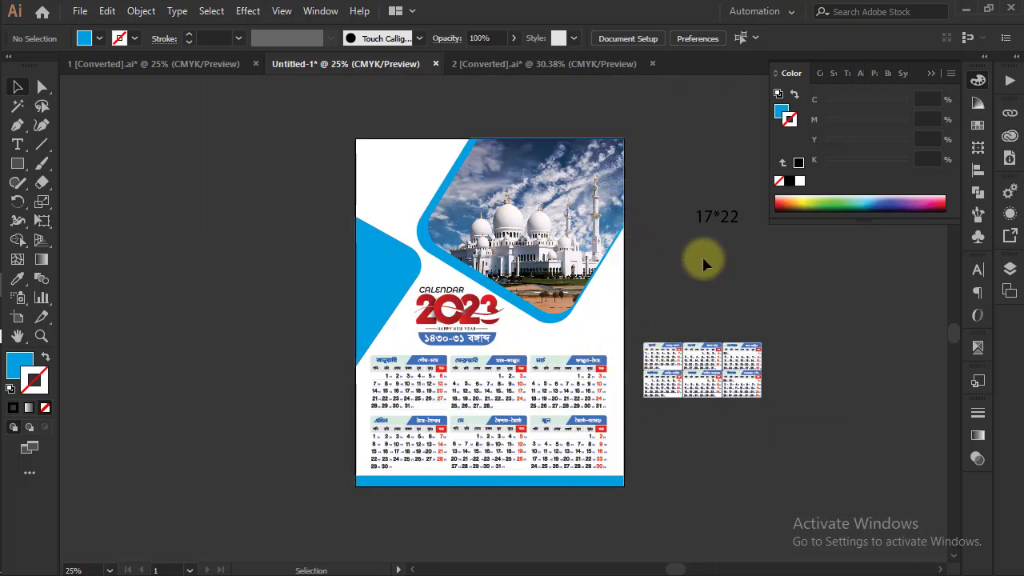
key("ctrl+1")
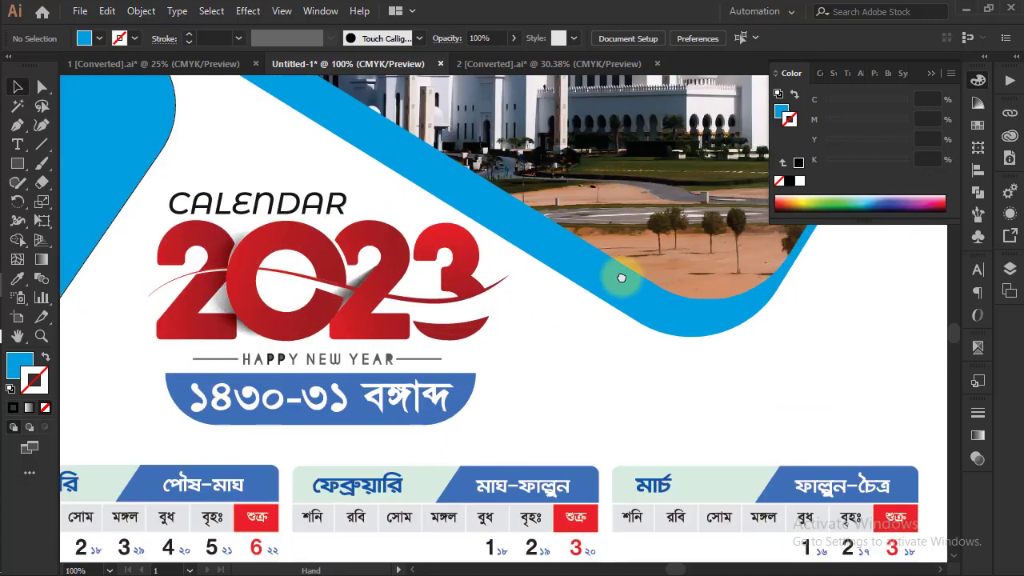
left_click_drag(621, 88, 552, 315)
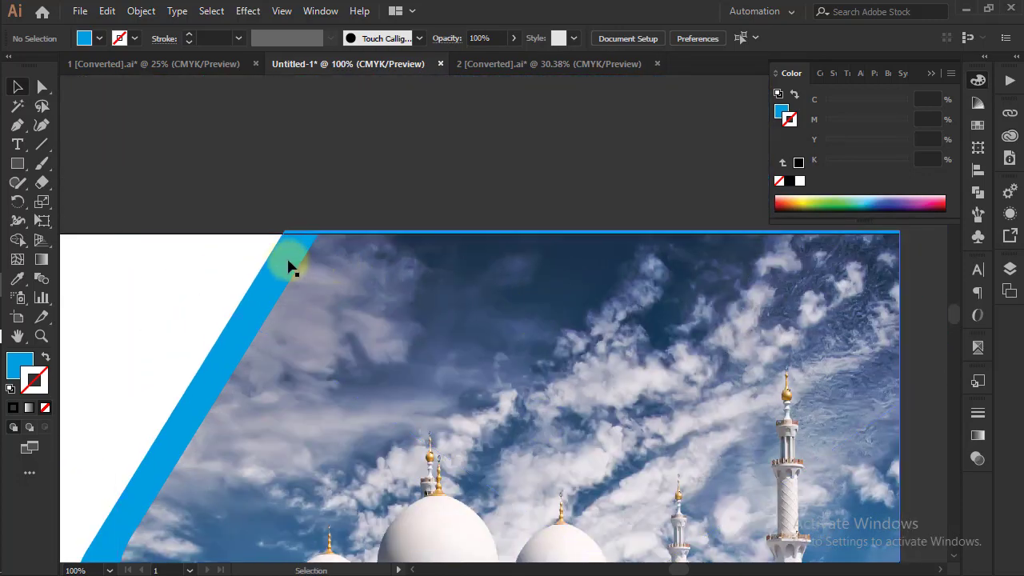
left_click(479, 279)
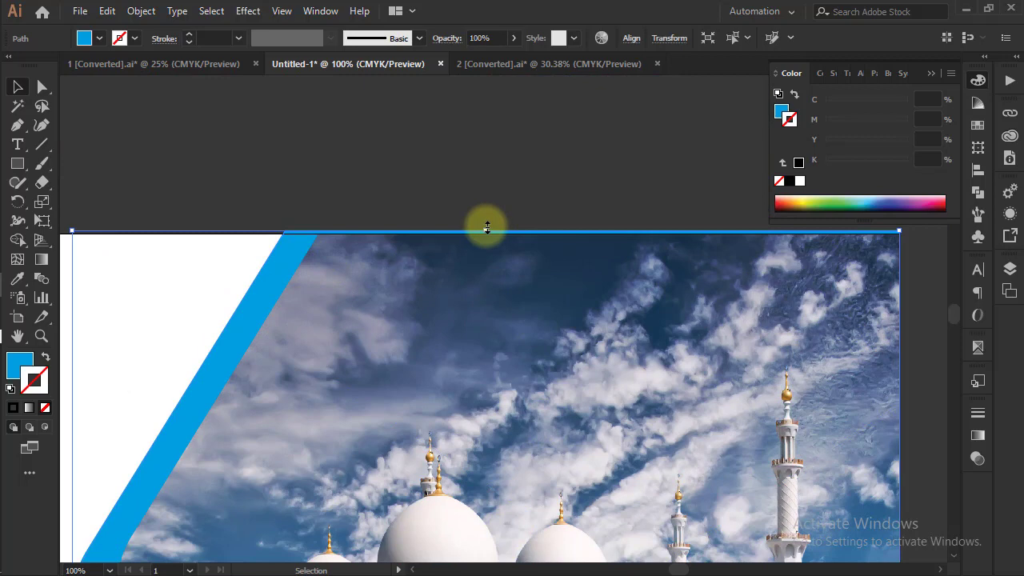
left_click_drag(487, 228, 487, 230)
left_click(427, 167)
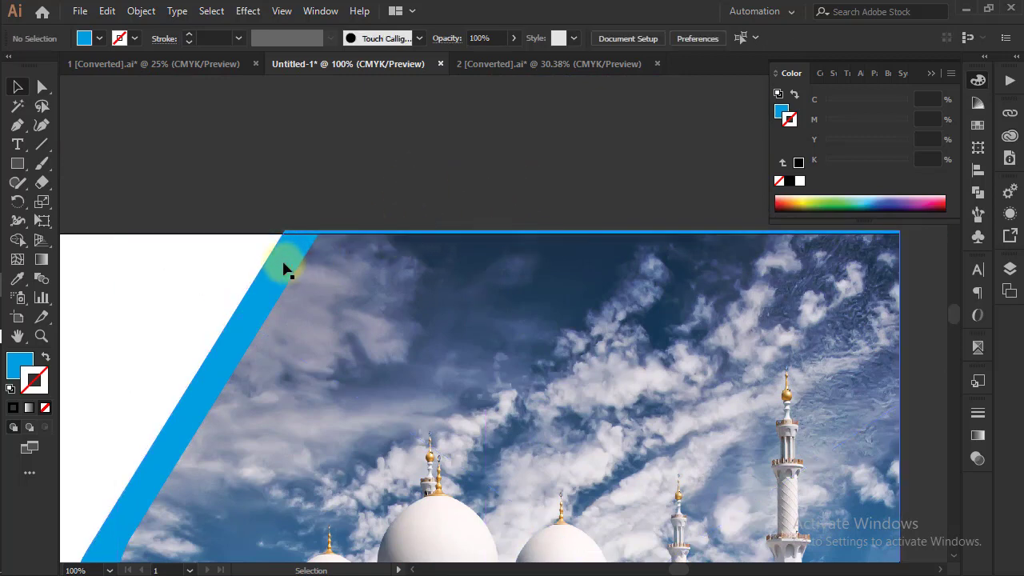
left_click(285, 263)
mouse_move(488, 229)
left_mouse_down()
mouse_move(489, 239)
mouse_move(501, 234)
left_mouse_up()
left_click(548, 196)
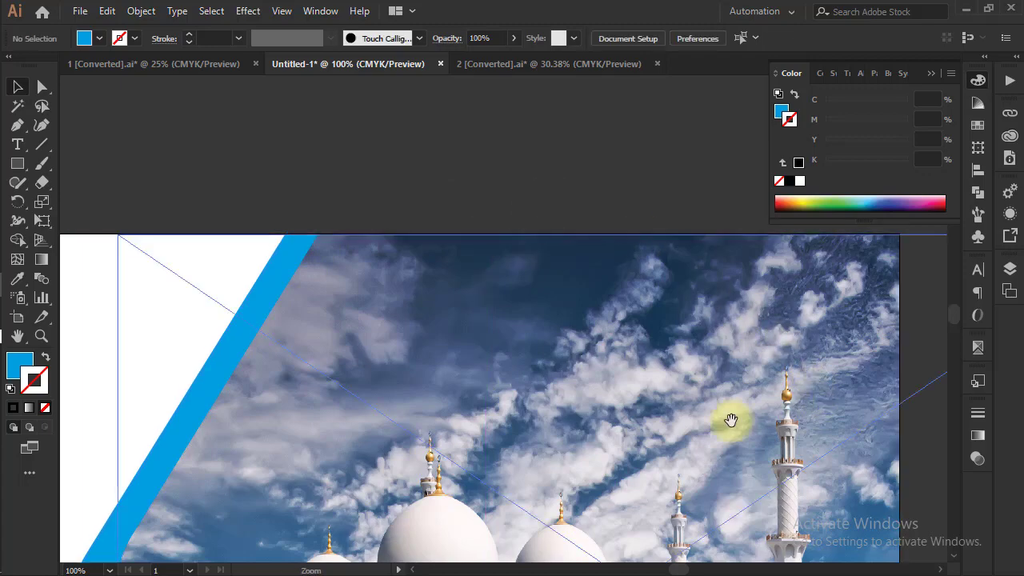
Examine the photo frame, left blue shape, title, month grids and bottom band at 100% zoom for alignment and outline flaws
left_click_drag(691, 432, 475, 109)
left_click_drag(626, 247, 685, 183)
left_click_drag(228, 434, 693, 298)
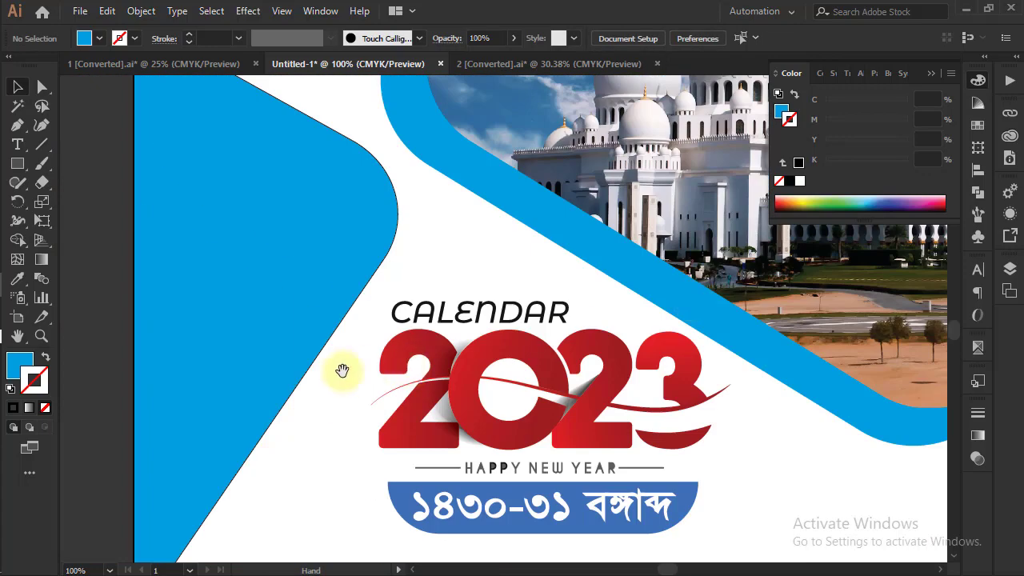
left_click_drag(305, 331, 391, 264)
scroll(391, 264, "down", 10)
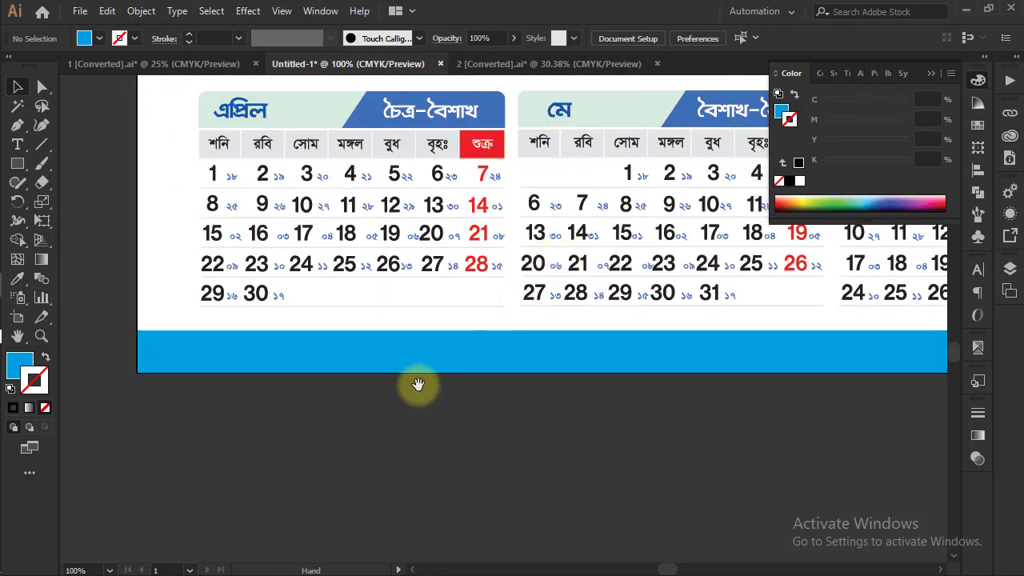
left_click_drag(606, 378, 171, 389)
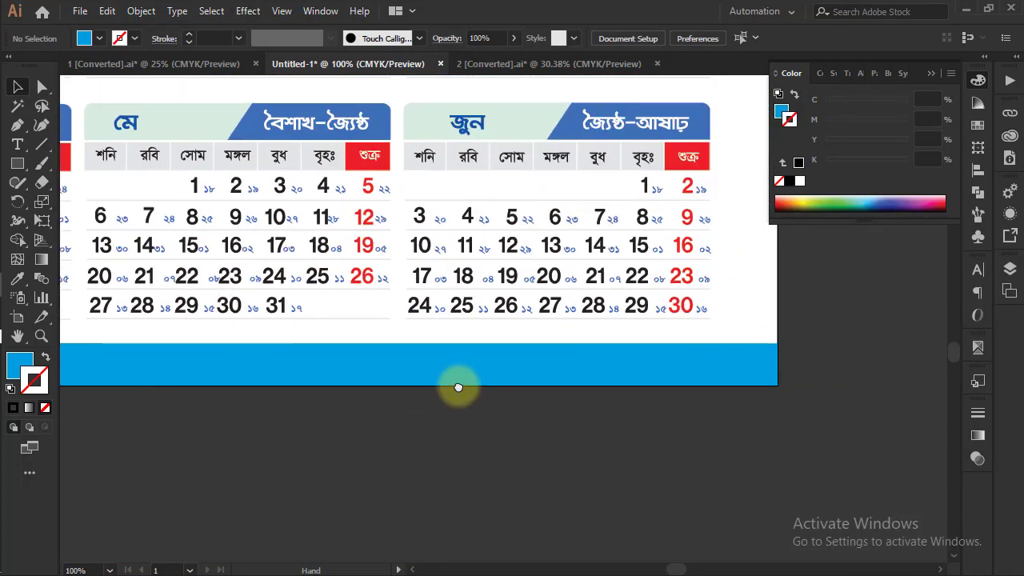
left_click_drag(579, 324, 730, 447)
left_click_drag(588, 374, 742, 471)
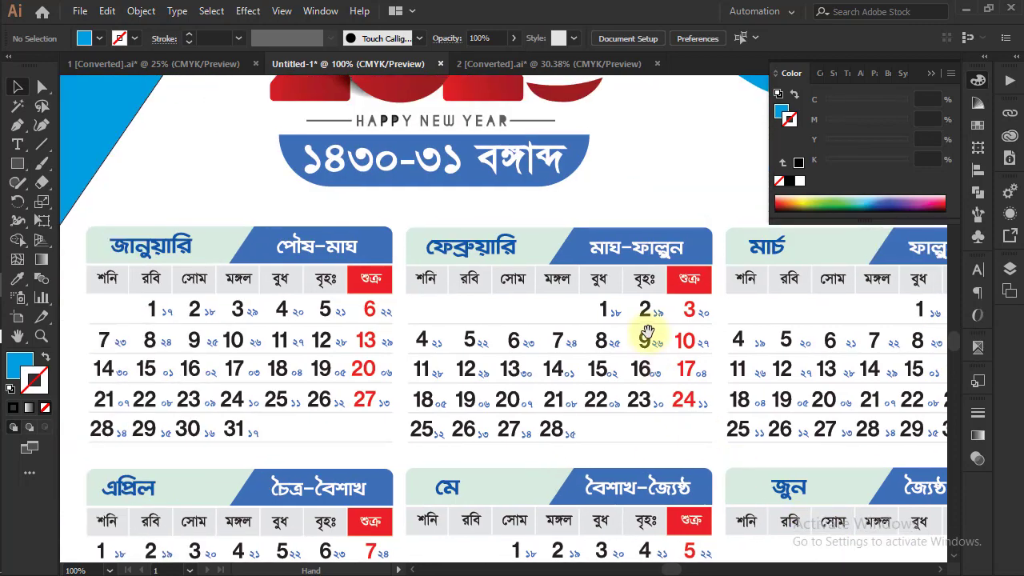
left_click_drag(647, 334, 704, 461)
left_click_drag(694, 385, 707, 510)
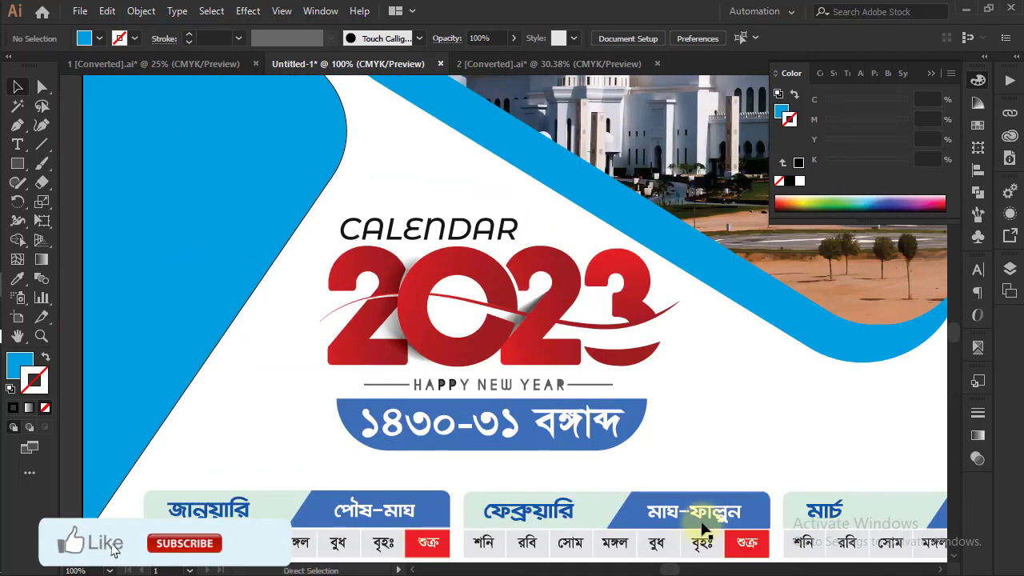
Remove the black stroke from the left blue shape beside the 2023 title
key("ctrl+minus")
key("ctrl+minus")
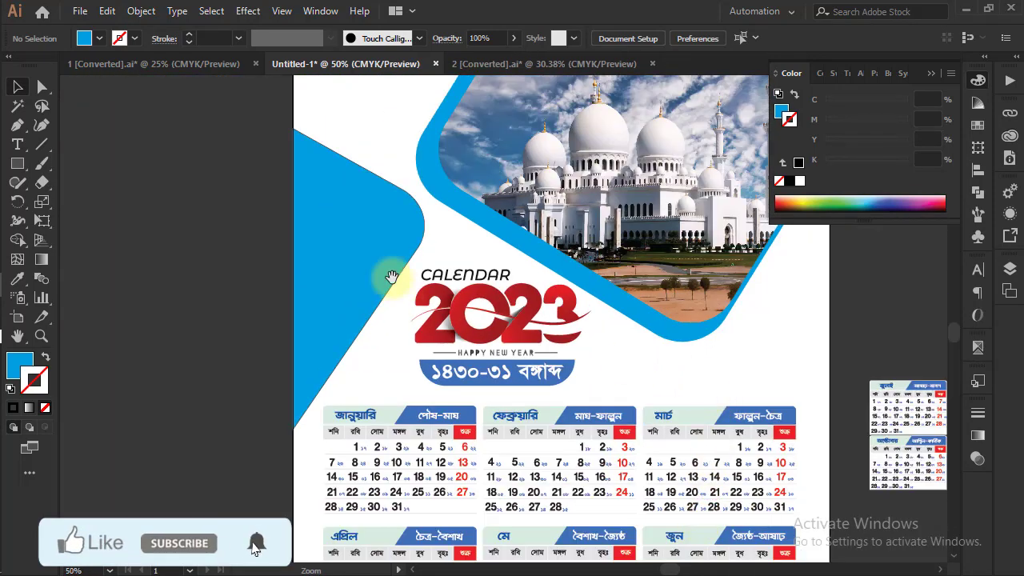
left_click_drag(392, 277, 411, 280)
left_click(412, 280)
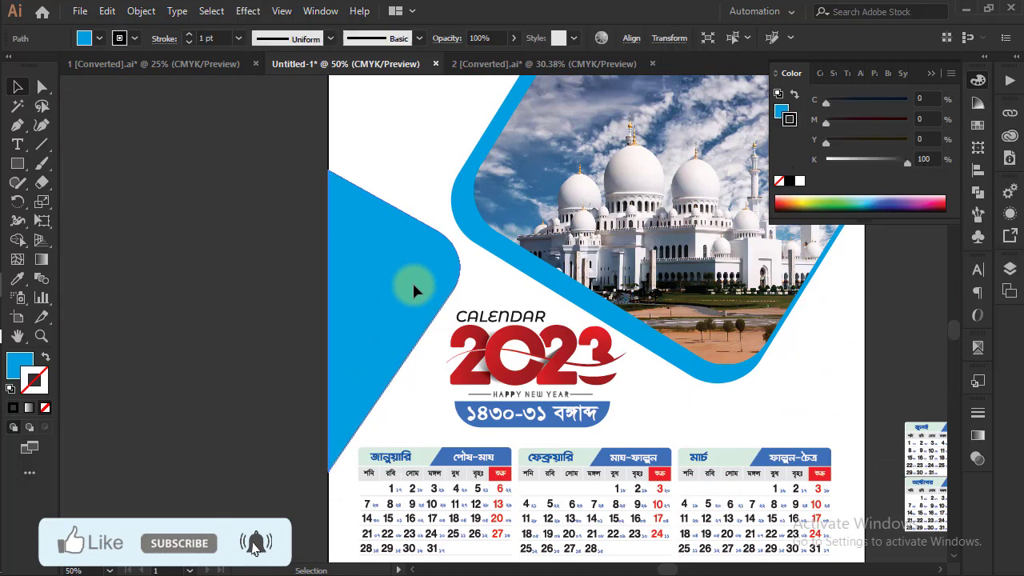
left_click(779, 182)
left_click(305, 212)
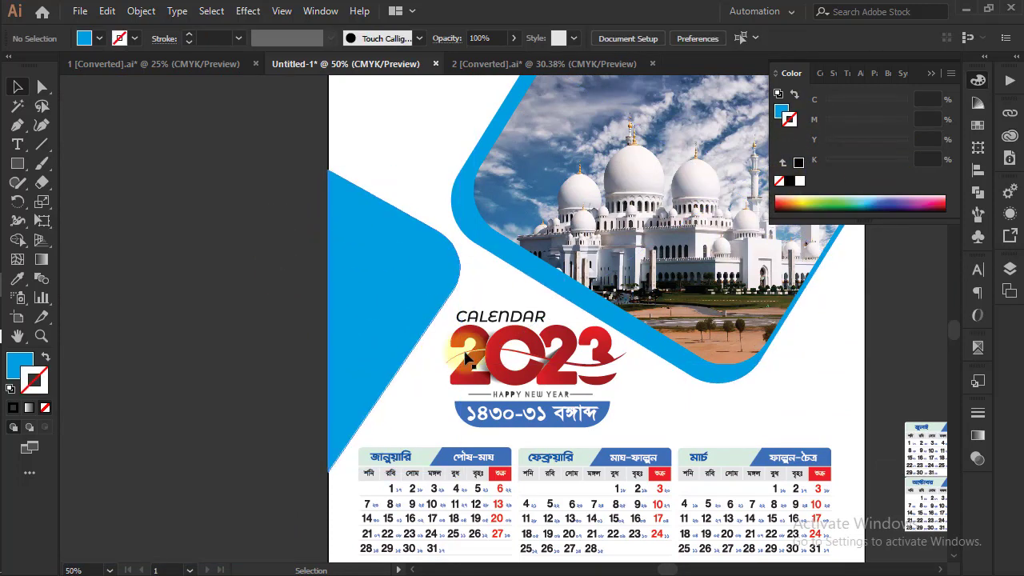
Look over the whole calendar page, from the bottom blue band and month grids up to the mosque photo
left_click_drag(608, 436, 626, 171)
scroll(597, 386, "down", 1)
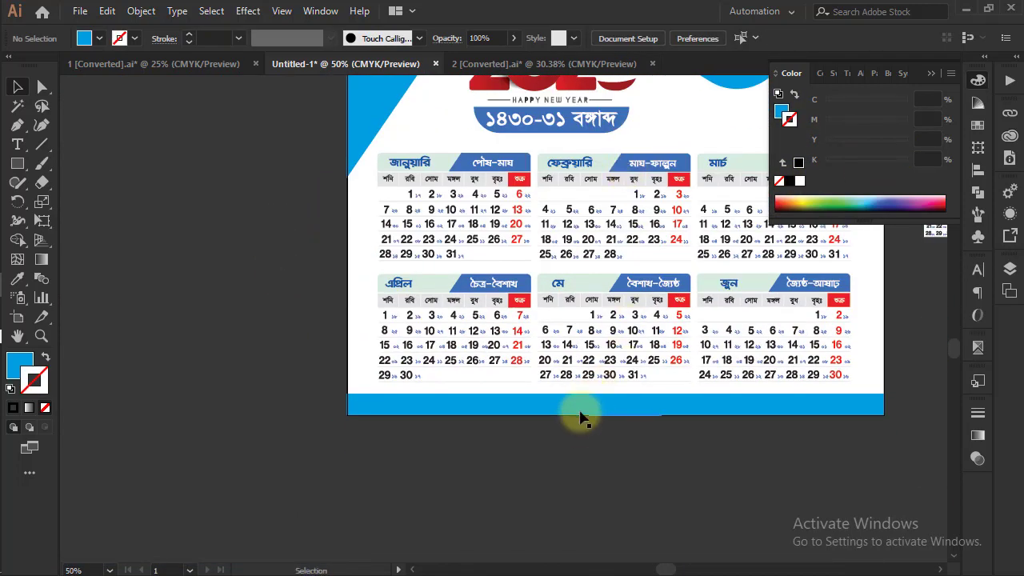
left_click(578, 461)
left_click_drag(704, 258, 659, 405)
scroll(637, 304, "up", 4)
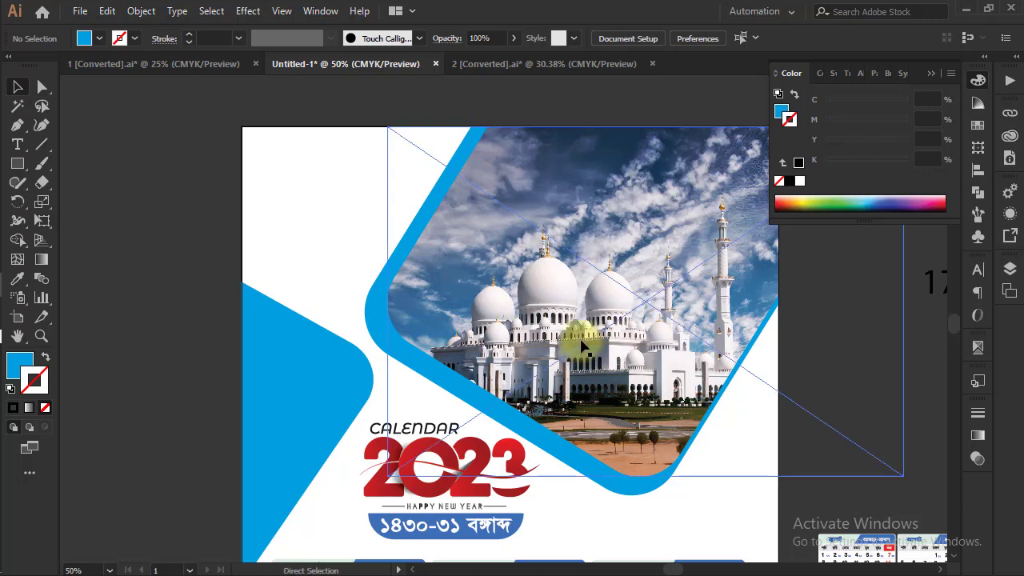
left_click_drag(656, 321, 714, 250)
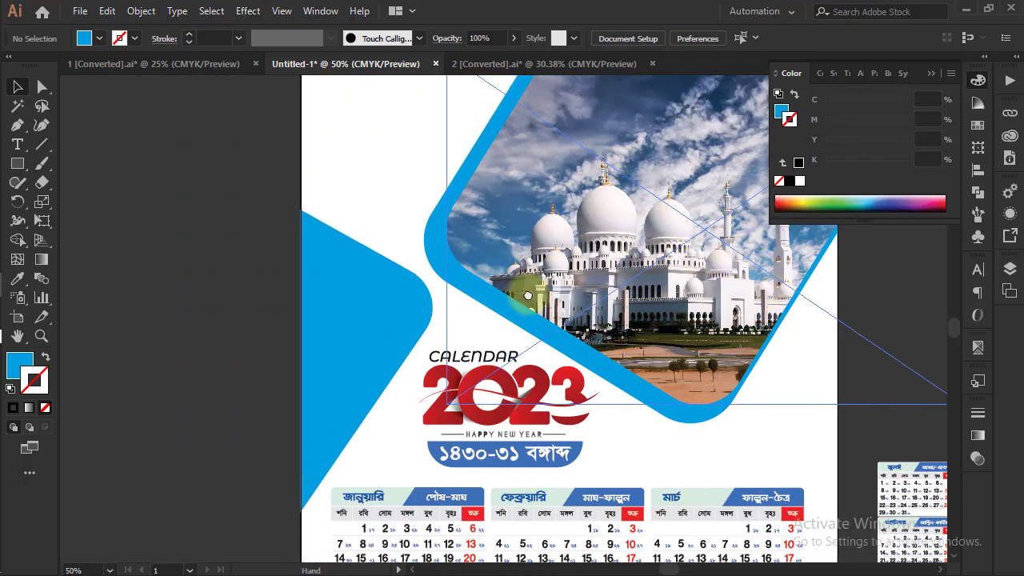
scroll(526, 300, "up", 3)
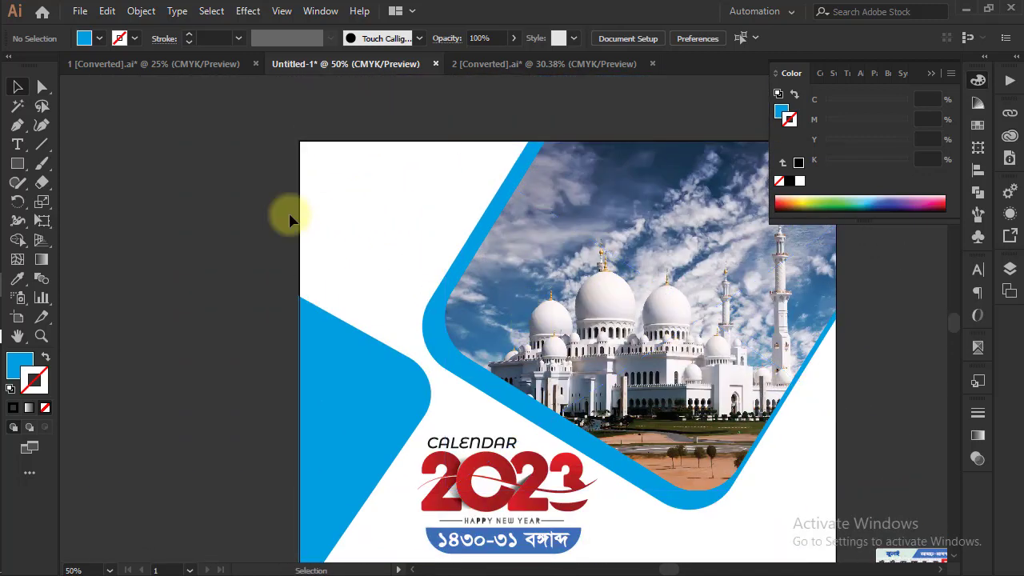
left_click(80, 11)
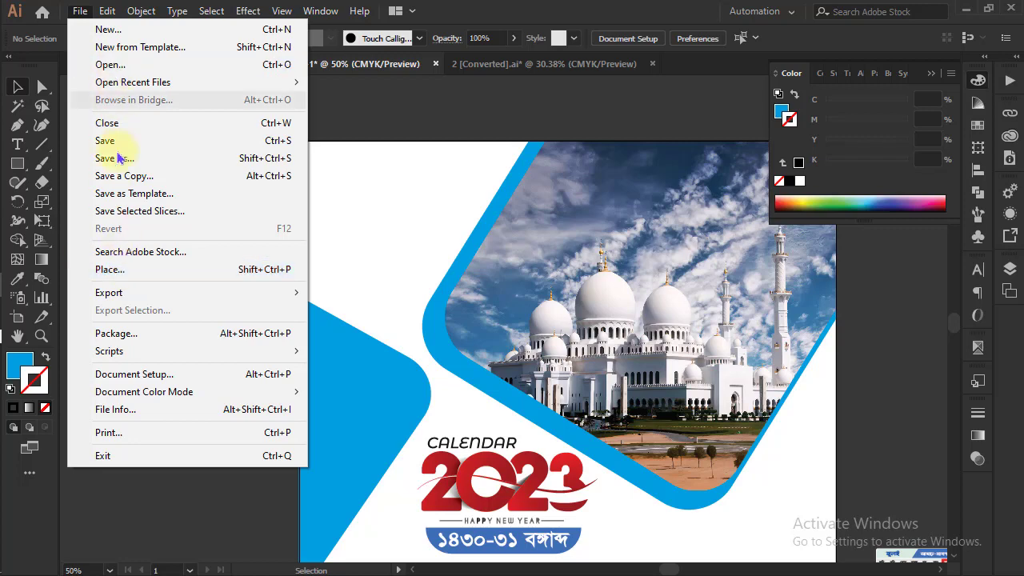
left_click(116, 64)
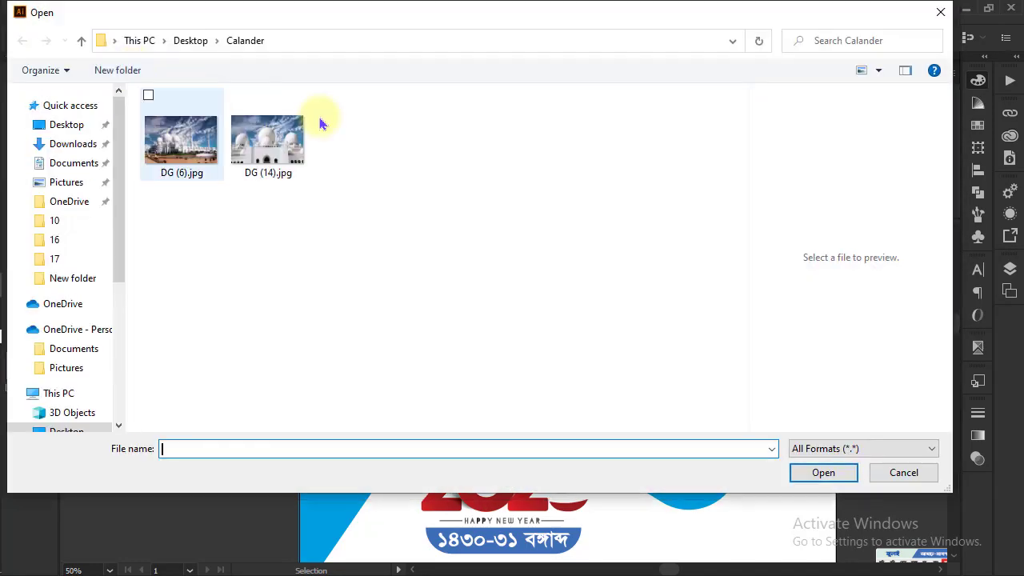
left_click(940, 12)
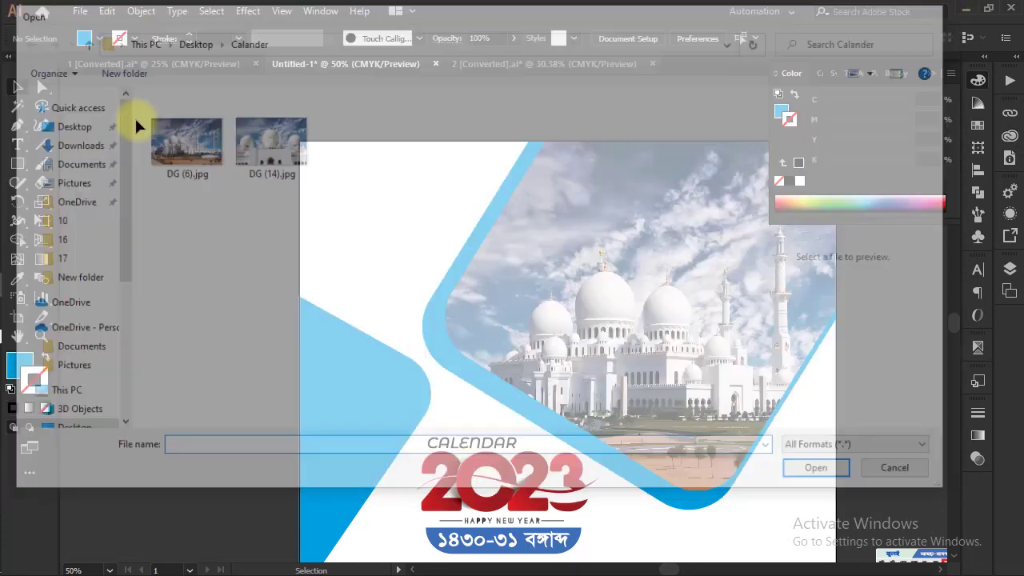
Start placing a file and browse drive I: to the folder GRAPHICS DISAGIN@@@ > Of-line > Rabi
left_click(83, 11)
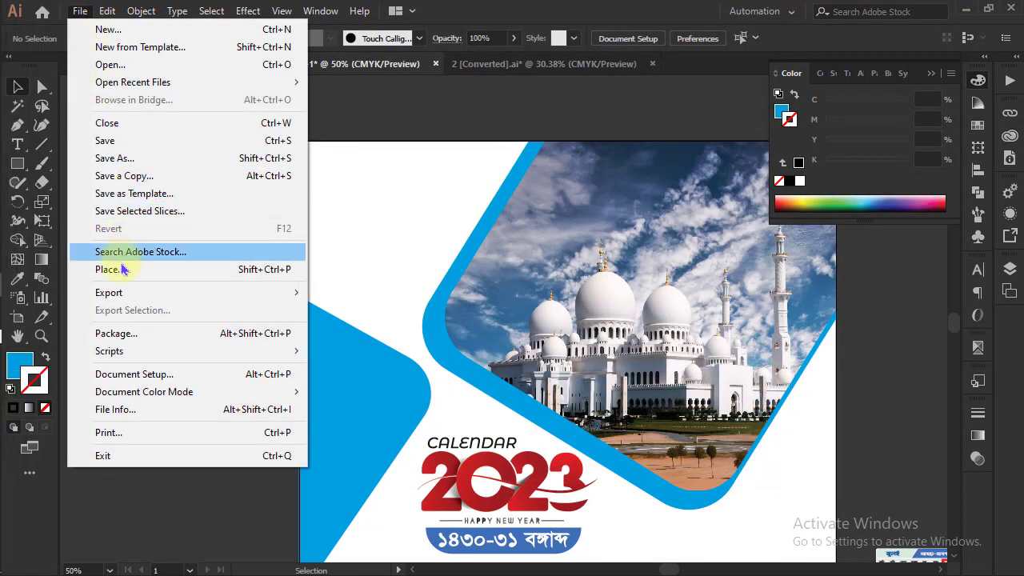
left_click(120, 268)
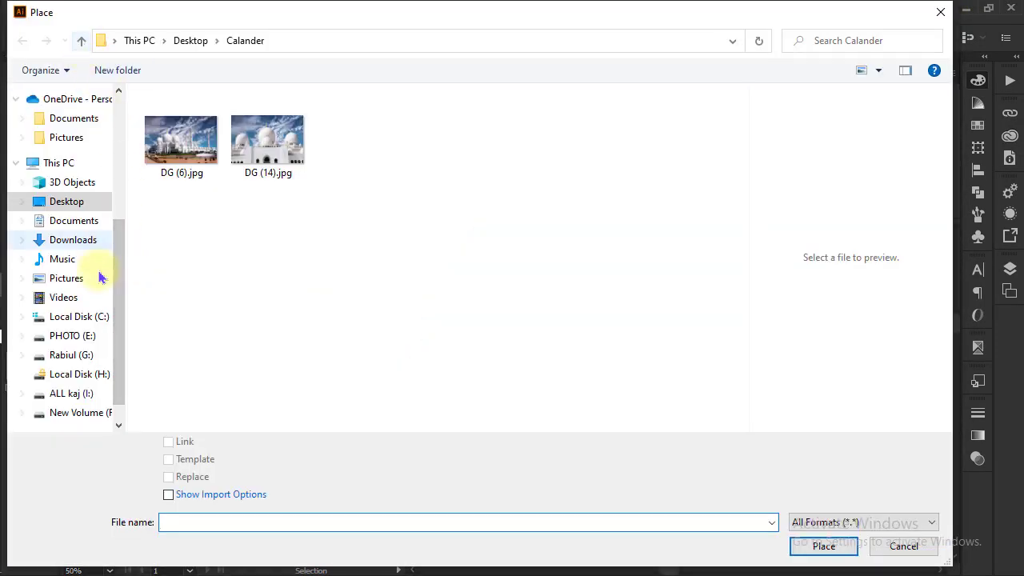
scroll(113, 320, "down", 1)
left_click(92, 367)
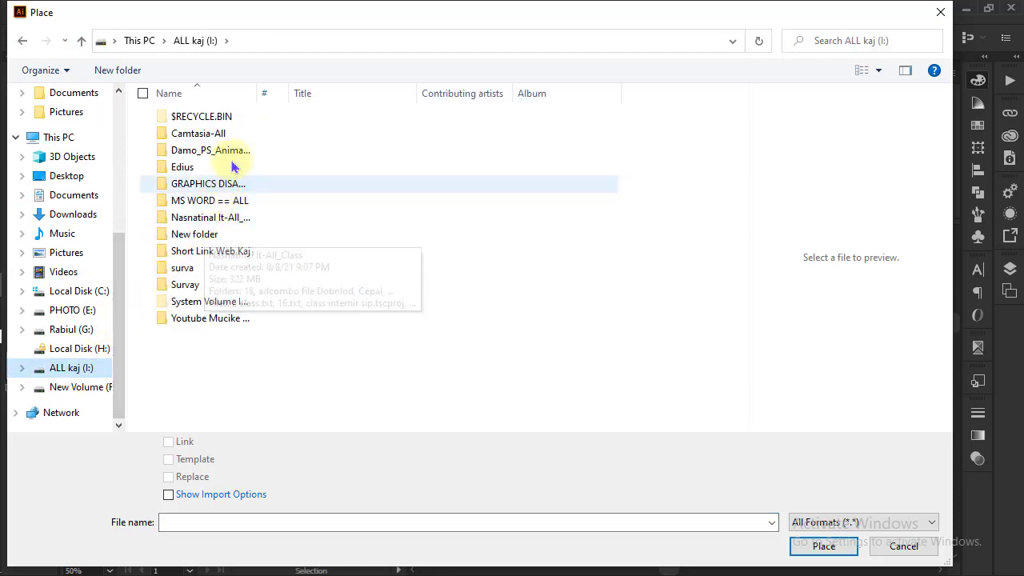
left_click(231, 188)
double_click(230, 189)
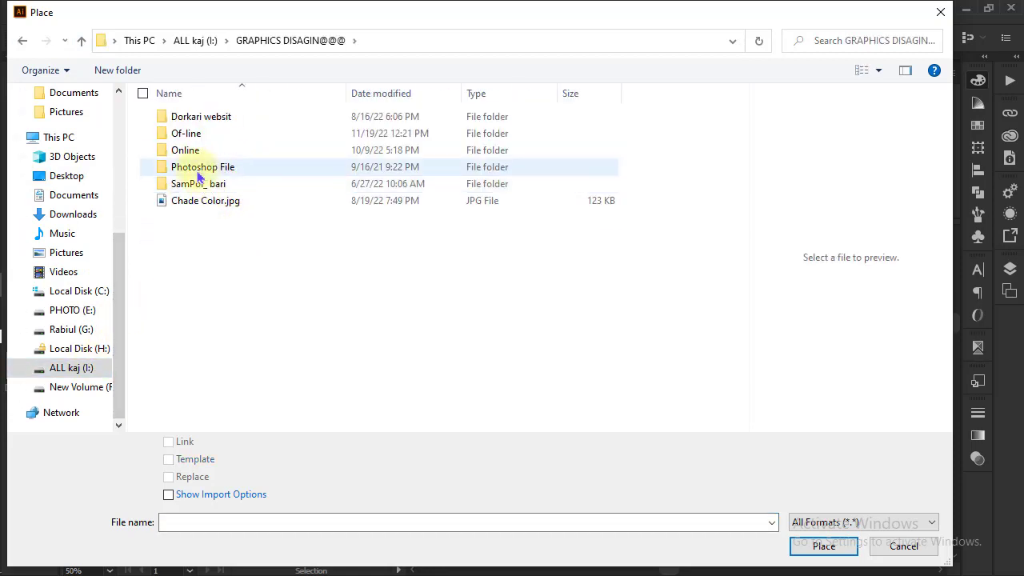
double_click(200, 134)
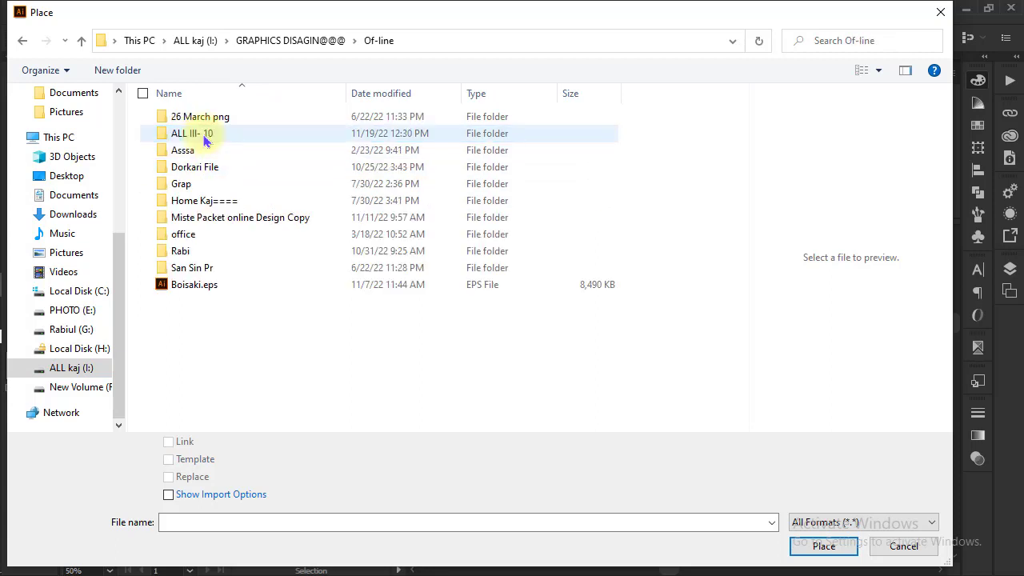
left_click(190, 255)
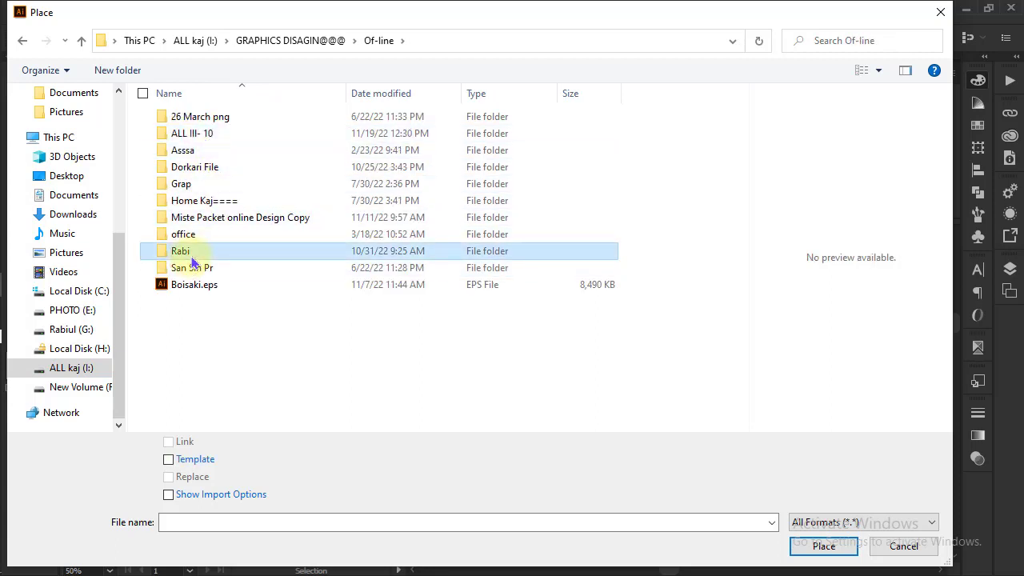
double_click(232, 256)
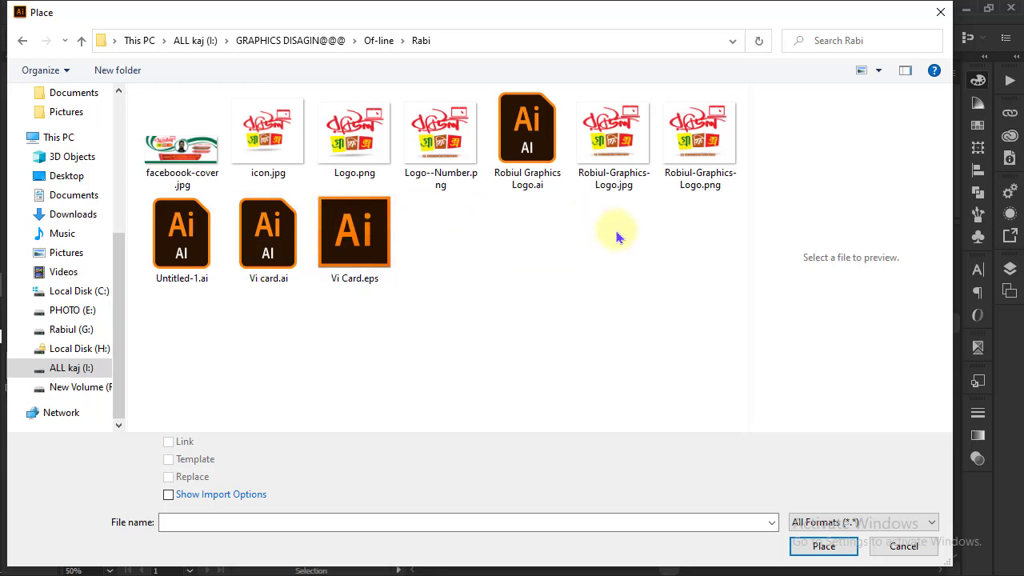
Place Logo.png as a linked image in the white upper-left corner of the calendar page
left_click(696, 164)
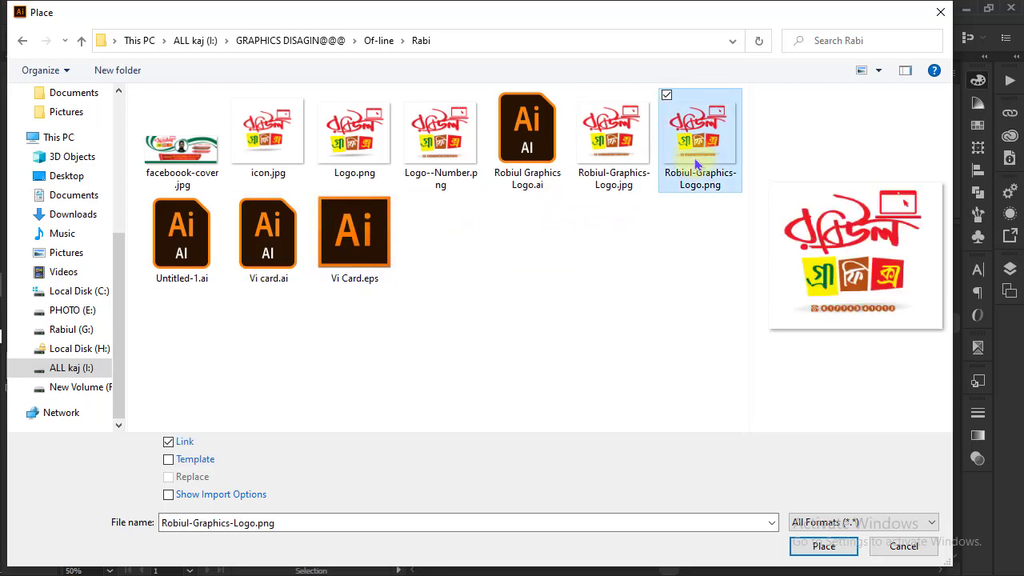
left_click(358, 154)
left_click(822, 546)
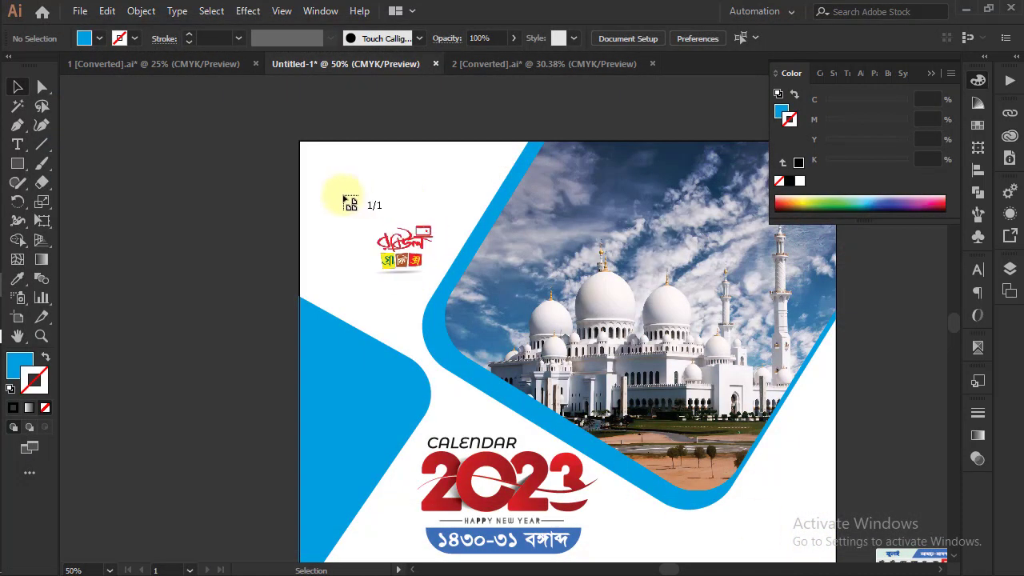
left_click(318, 162)
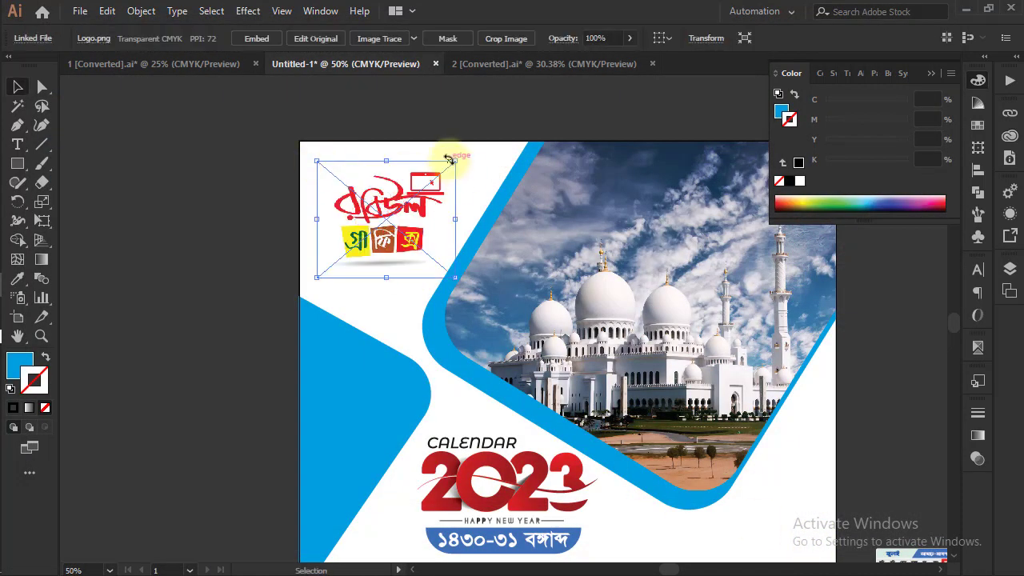
Shrink the placed logo slightly and position it in the white corner between the page edge and the photo frame
left_click_drag(452, 161, 444, 171)
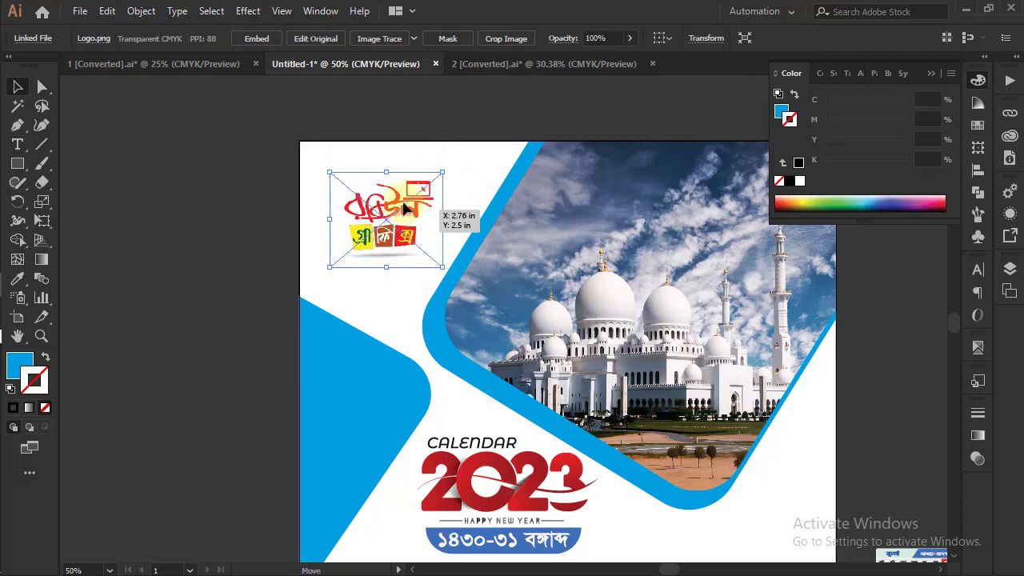
left_click_drag(406, 207, 399, 231)
left_click(228, 224)
Duplicate the complete calendar artwork, placing the copy level with the original in the empty space left of the artboard
left_click(662, 334)
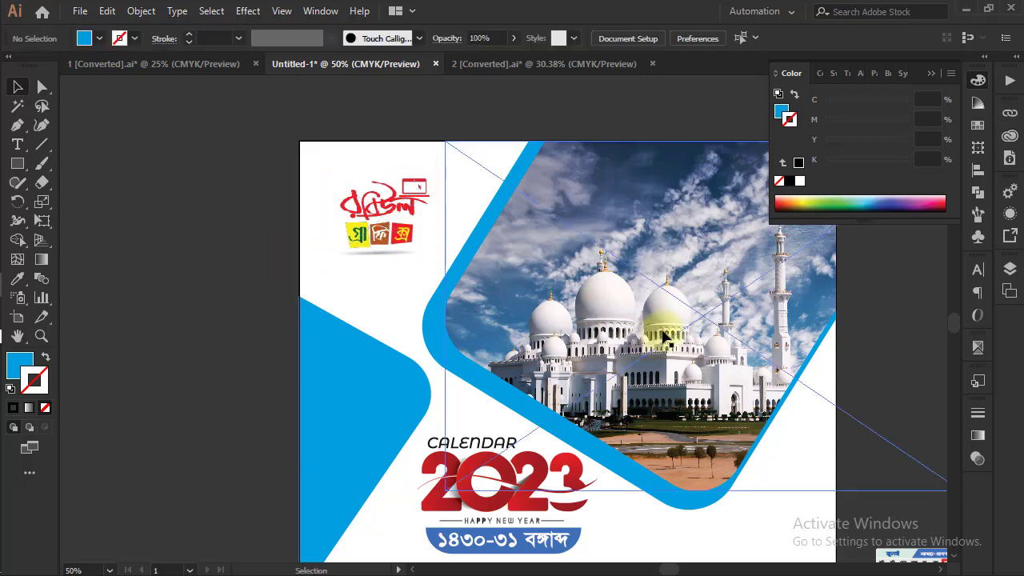
key("ctrl+minus")
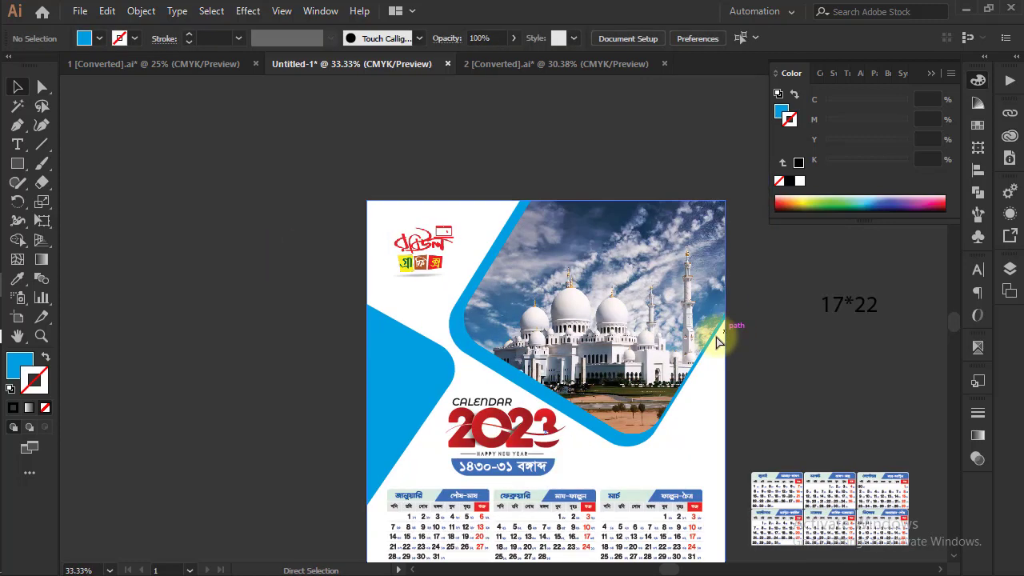
left_click_drag(692, 395, 657, 316)
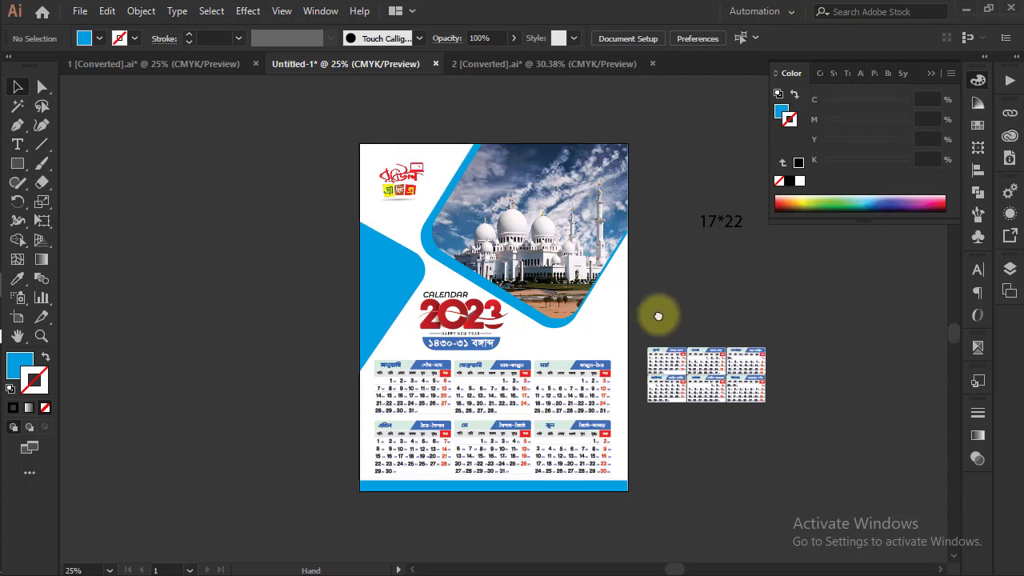
left_click_drag(687, 423, 662, 388)
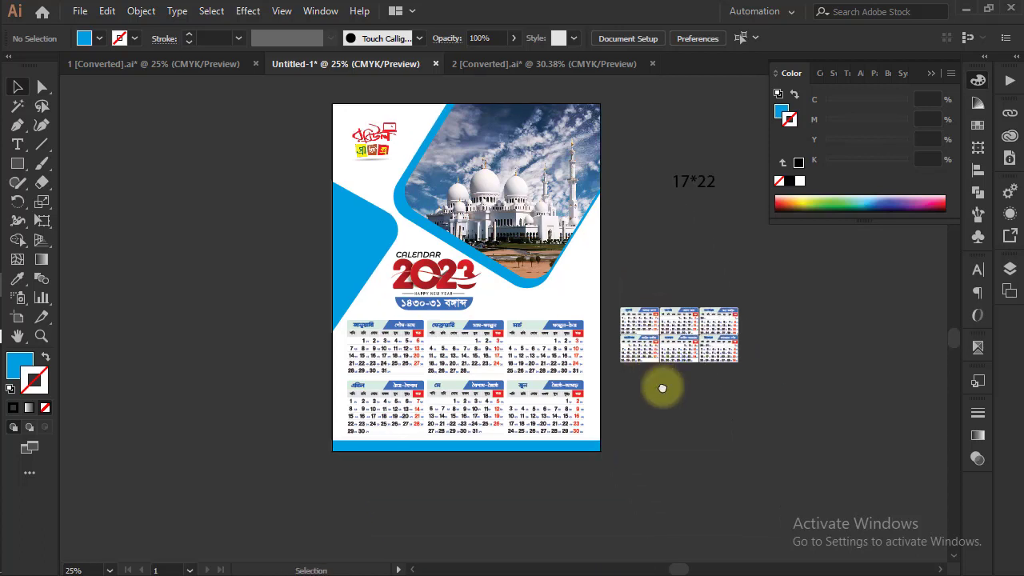
left_click_drag(618, 239, 703, 263)
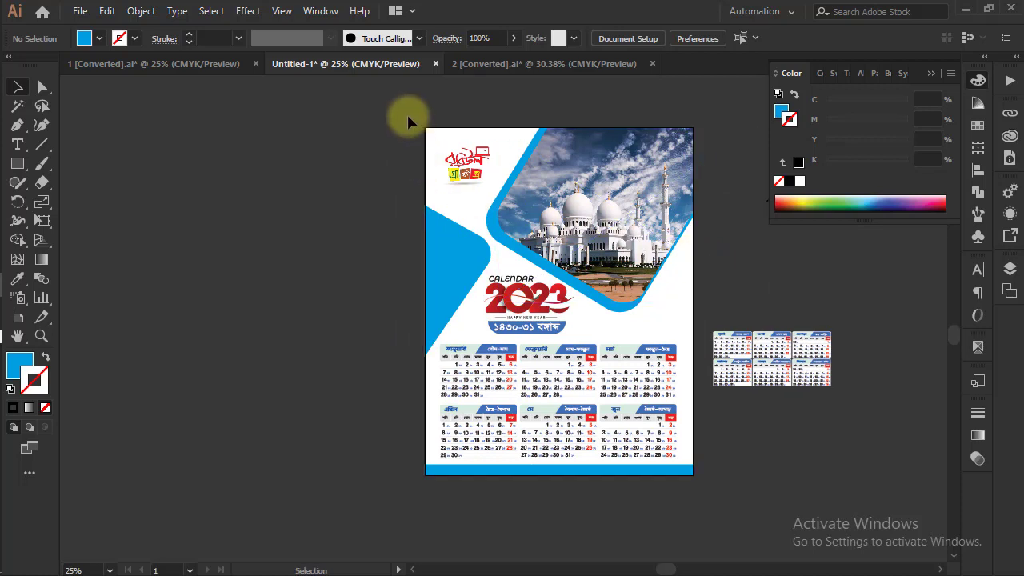
left_click_drag(736, 471, 680, 468)
left_click_drag(606, 282, 310, 281)
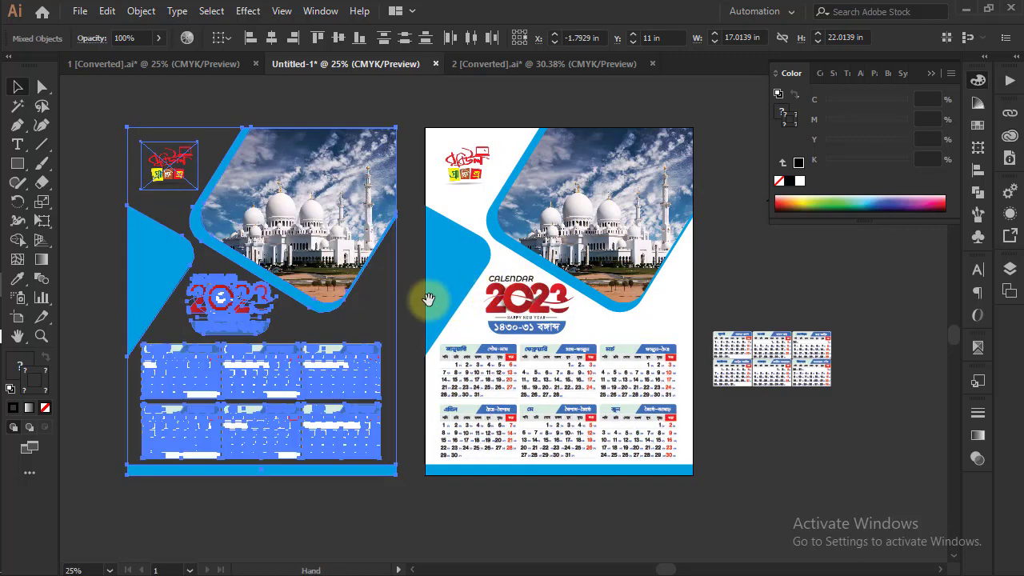
left_click_drag(428, 298, 572, 297)
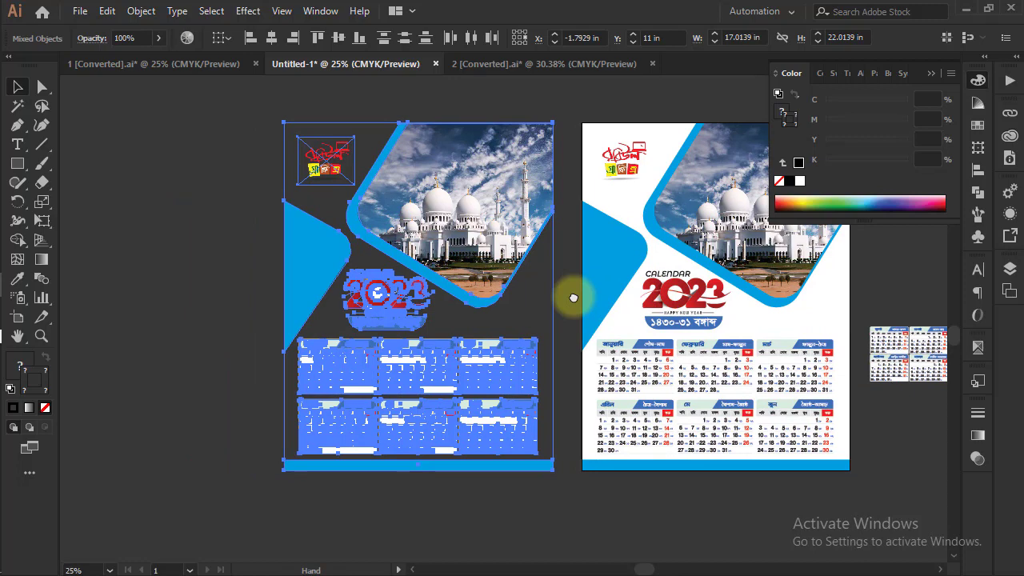
left_click(144, 325)
left_click(344, 369)
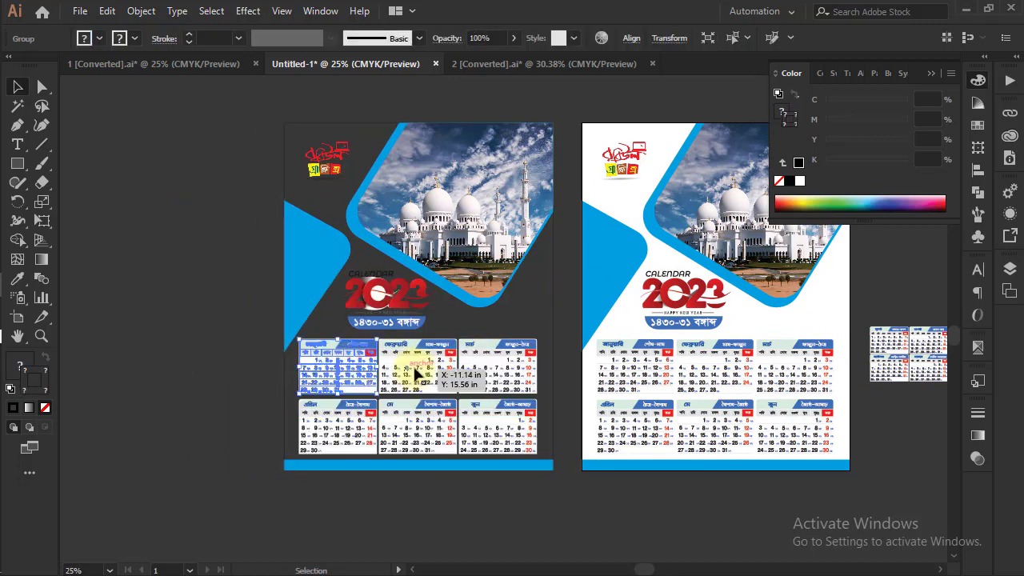
left_click(416, 373, "shift")
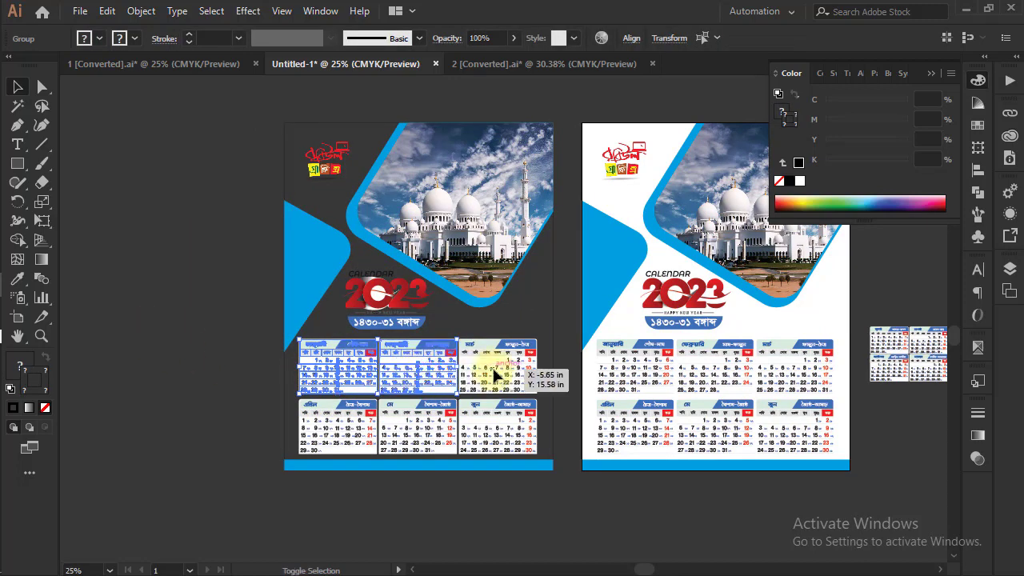
left_click(486, 366, "shift")
left_click(584, 525)
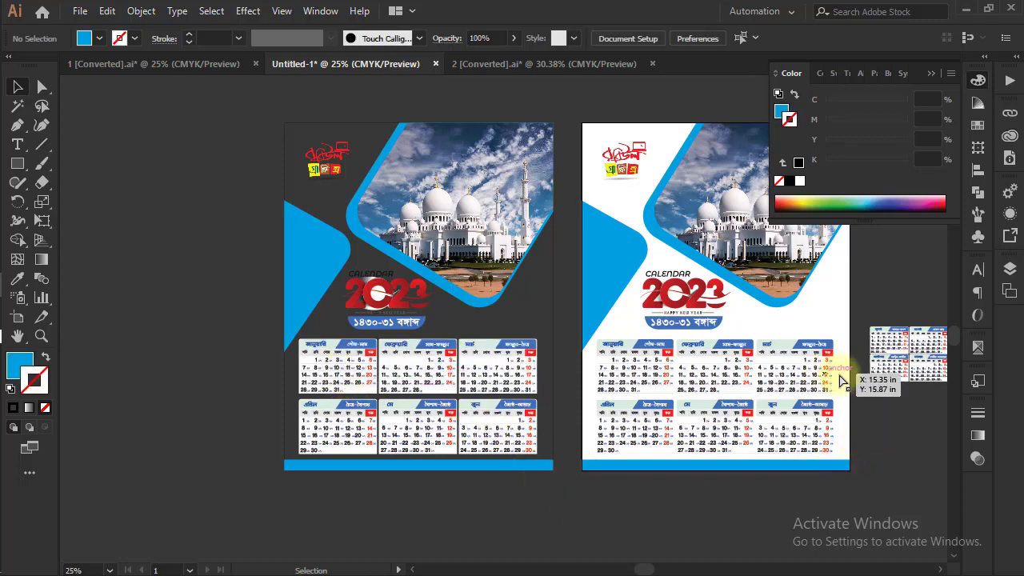
Move the small July–December month grid group from beside the artboard onto the copied page's month grids and enlarge it
left_click_drag(880, 394, 694, 340)
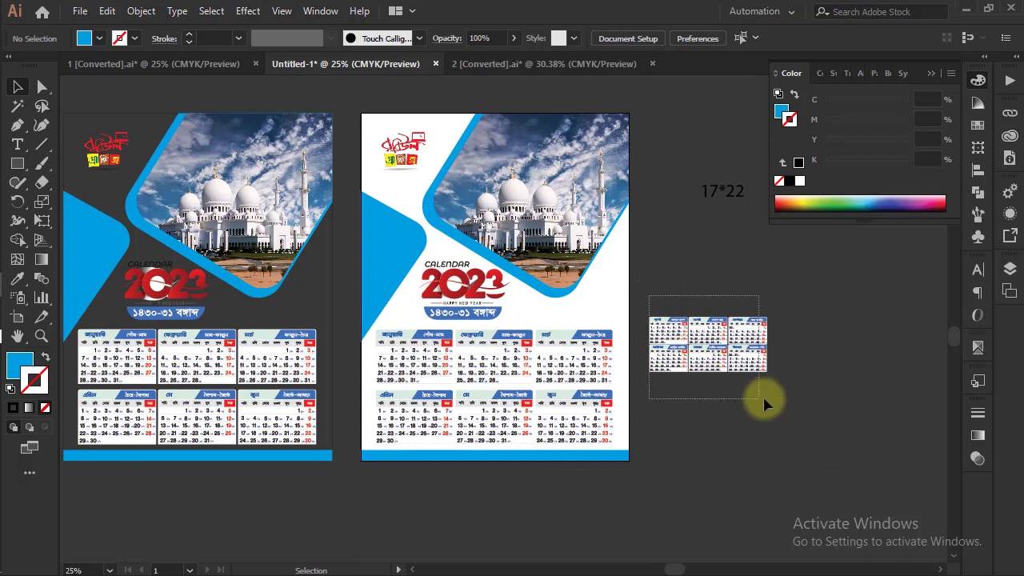
left_click_drag(762, 394, 766, 395)
key("v")
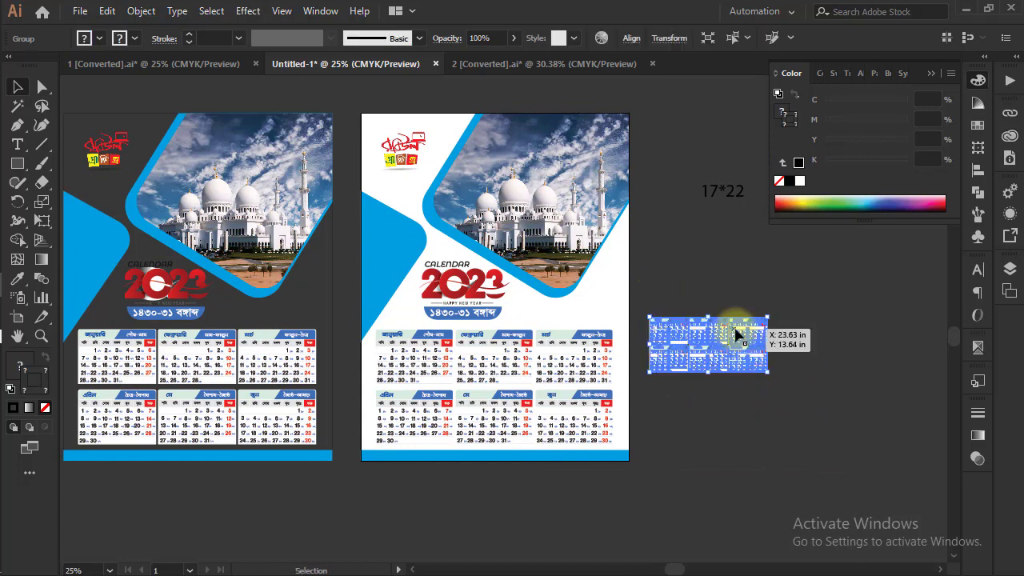
left_click_drag(566, 356, 204, 381)
left_click_drag(327, 434, 552, 353)
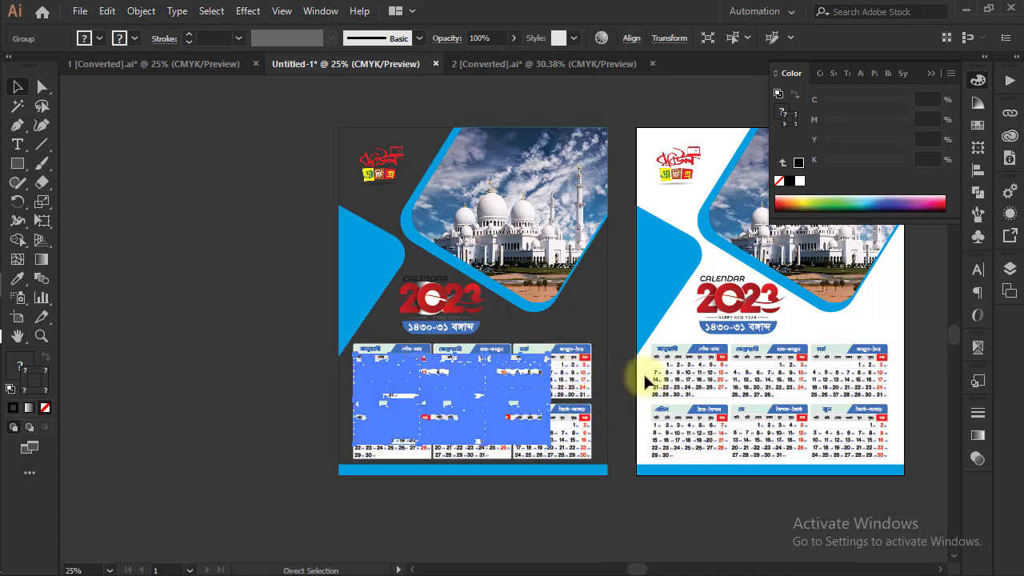
Align and stretch the July–December grid group on the copied page until its edges match the January–June grid block
key("ctrl+plus")
key("ctrl+plus")
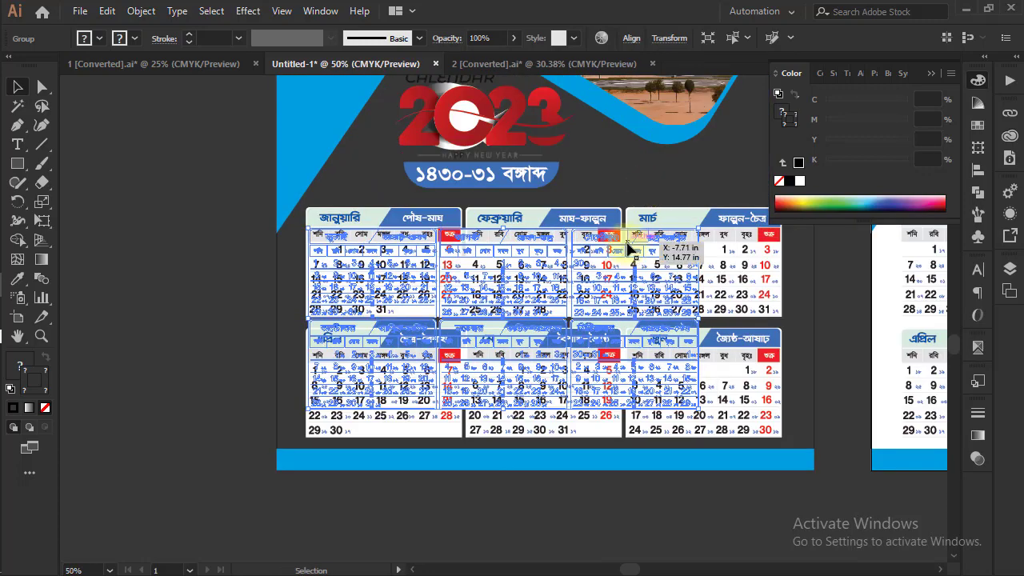
left_click_drag(627, 243, 665, 236)
left_click_drag(622, 509, 544, 488)
left_click_drag(659, 290, 699, 297)
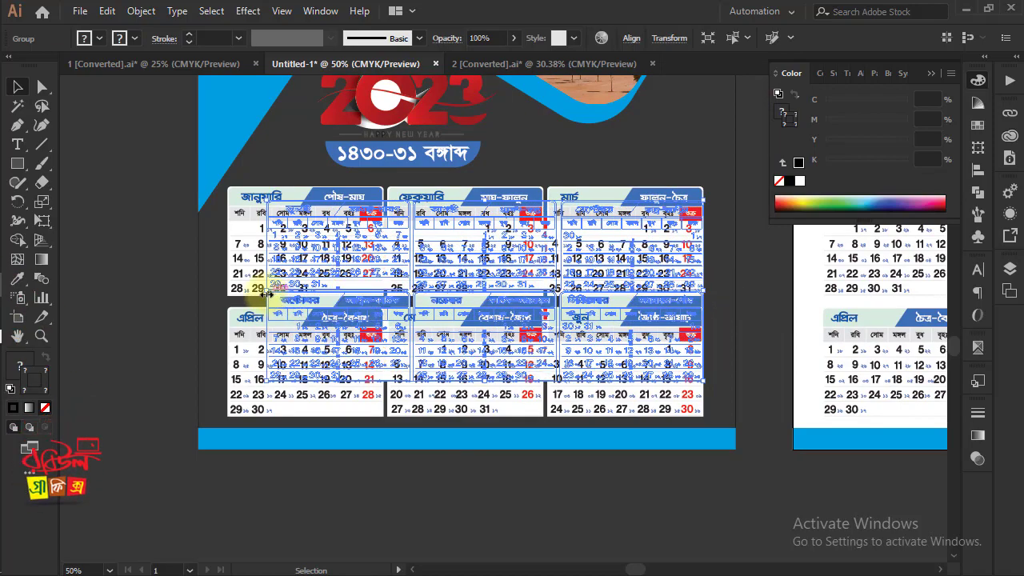
left_click_drag(266, 294, 228, 293)
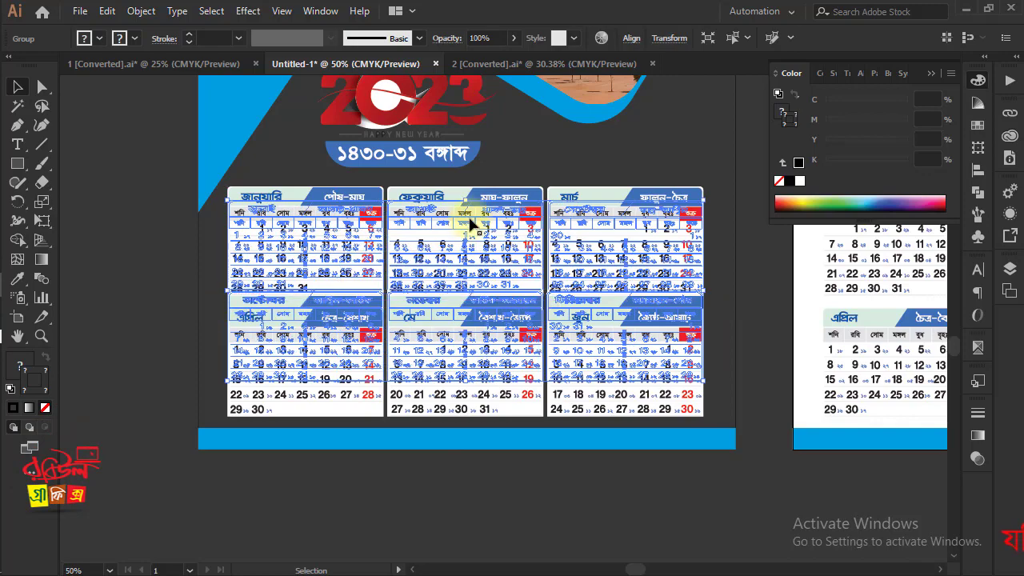
left_click_drag(465, 200, 470, 187)
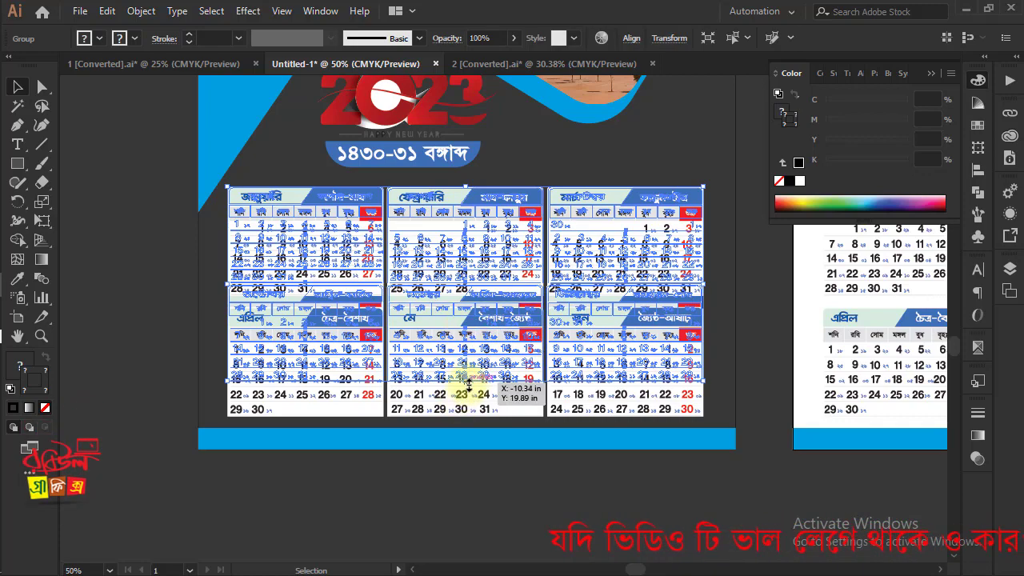
left_click_drag(465, 382, 459, 418)
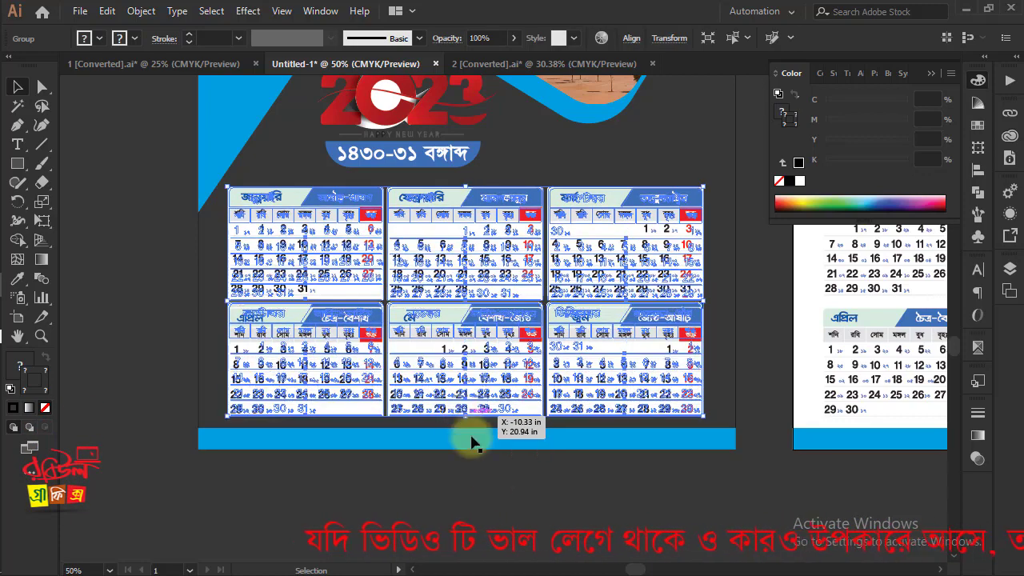
left_click(520, 513)
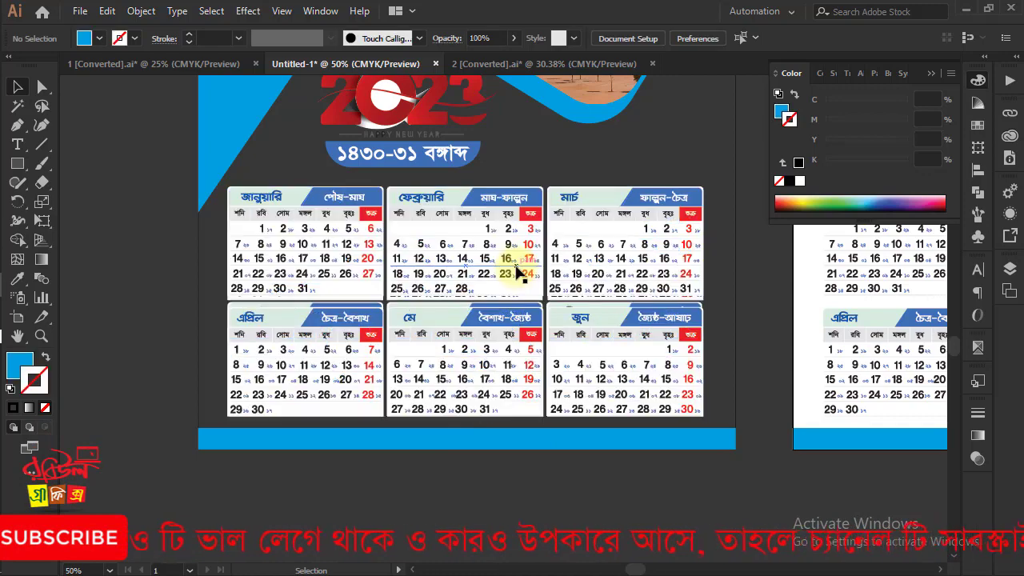
Remove the six January–June month grids from the copied page, leaving the July–December grids in place
left_click(515, 265)
left_click(614, 257, "shift")
left_click(618, 329, "shift")
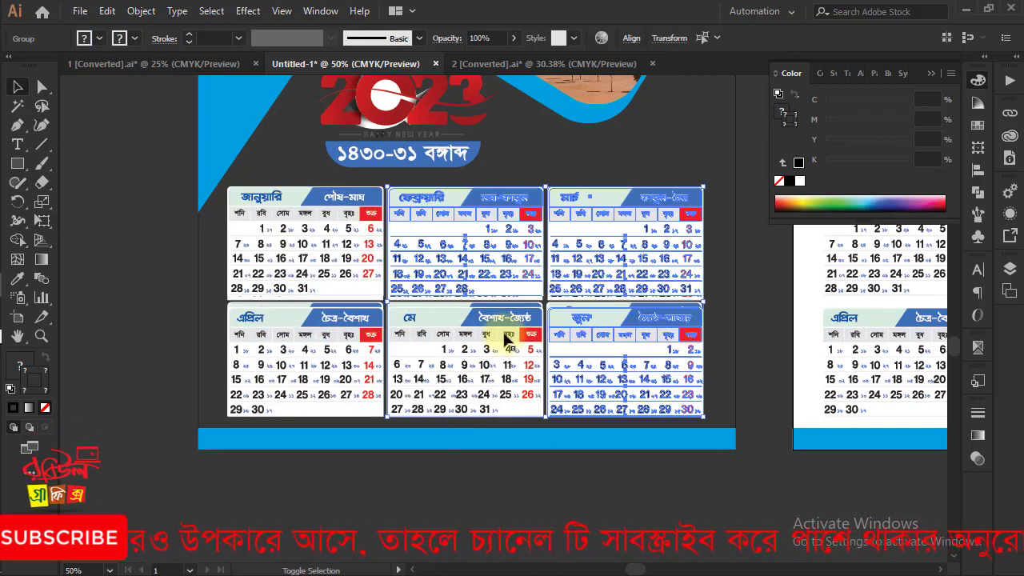
left_click(498, 327, "shift")
left_click(350, 321, "shift")
left_click(358, 266, "shift")
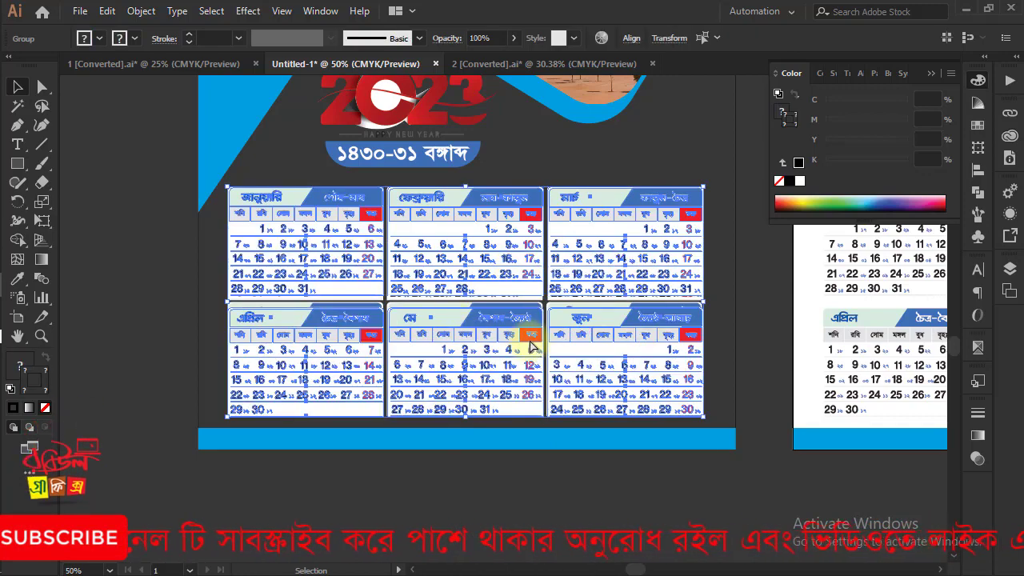
key("ctrl+x")
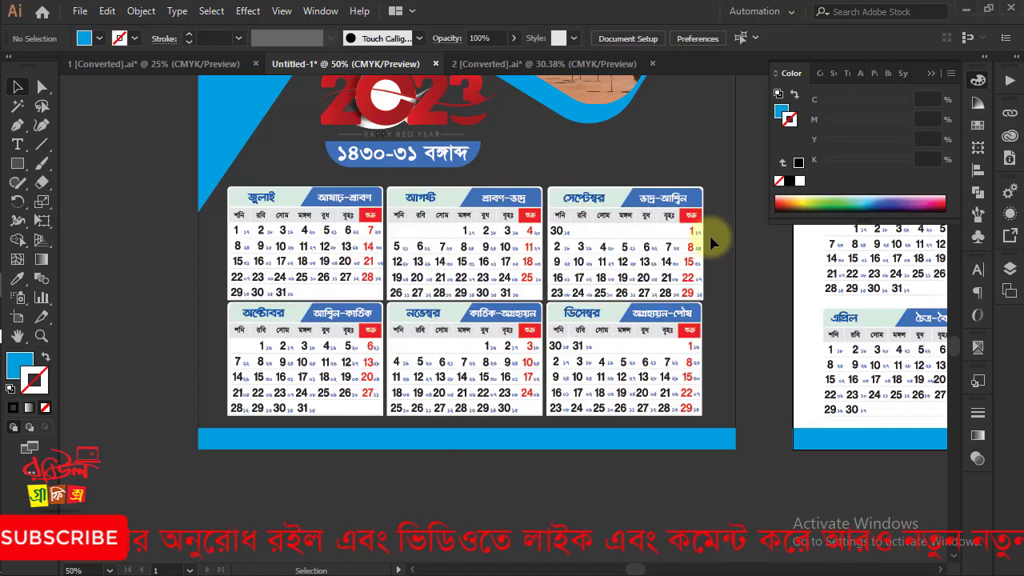
Ungroup the July–December grids and raise the July–September row slightly to leave a gap above the October–December row
left_click_drag(522, 355, 426, 399)
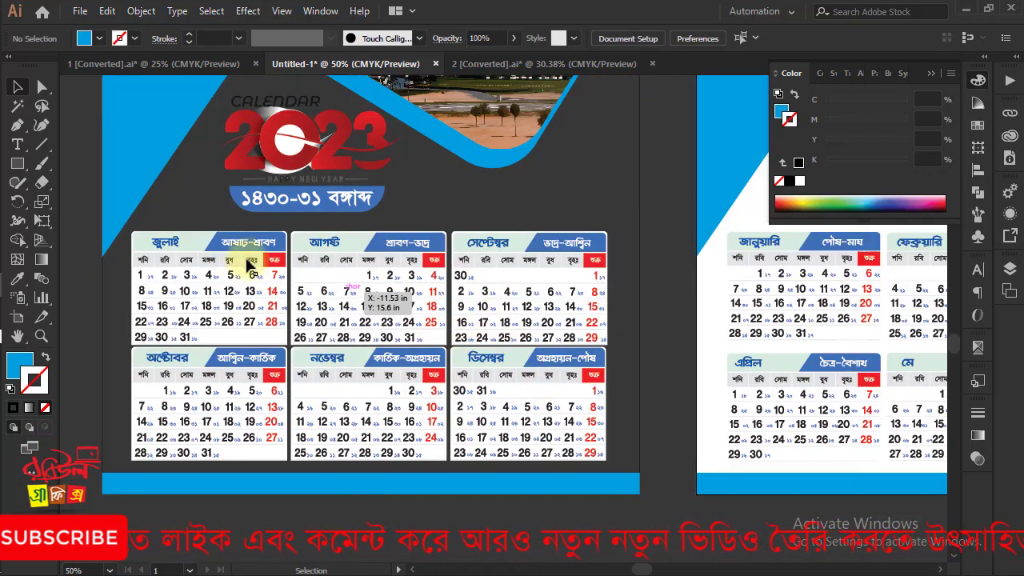
left_click(491, 265)
right_click(632, 284)
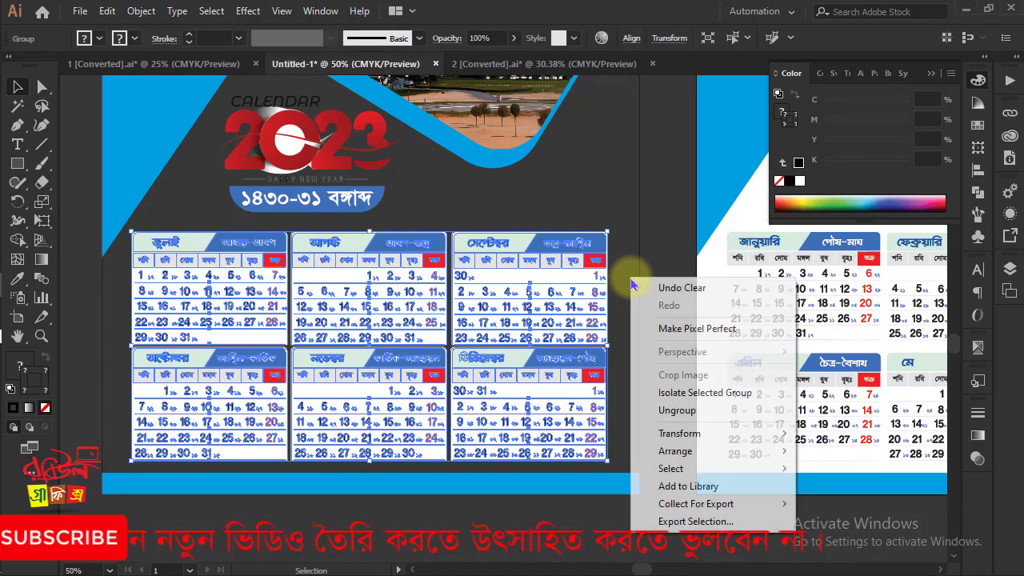
left_click(679, 410)
left_click(679, 429)
left_click_drag(110, 286, 563, 330)
left_click_drag(392, 282, 392, 273)
left_click(622, 368)
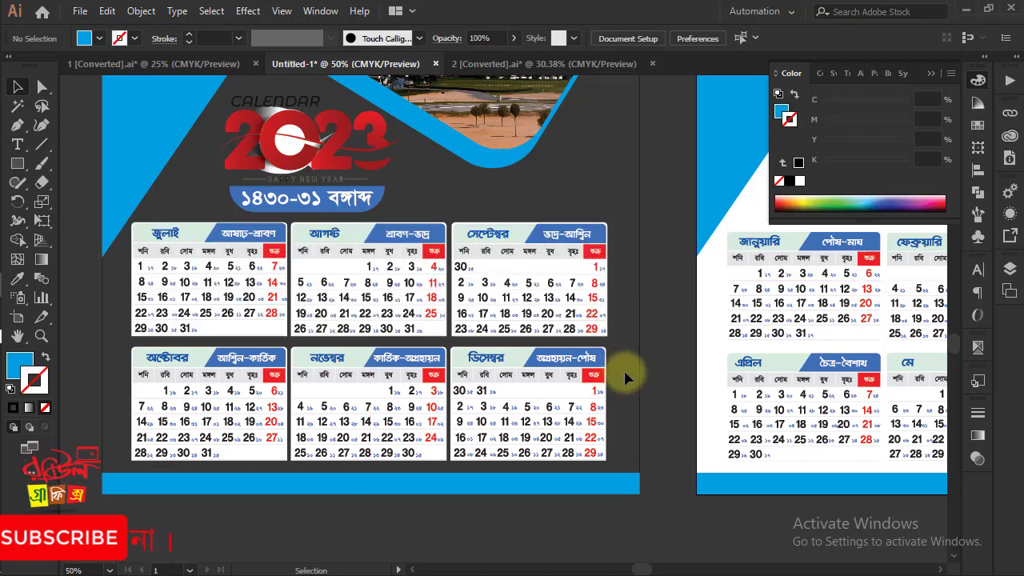
left_click_drag(614, 394, 189, 417)
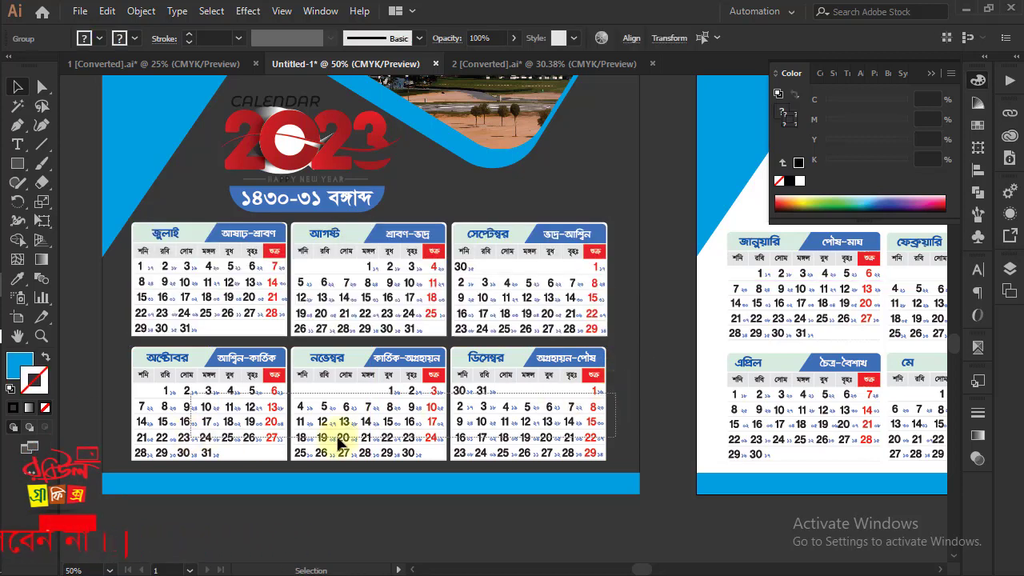
left_click(410, 401, "shift")
left_click(676, 372)
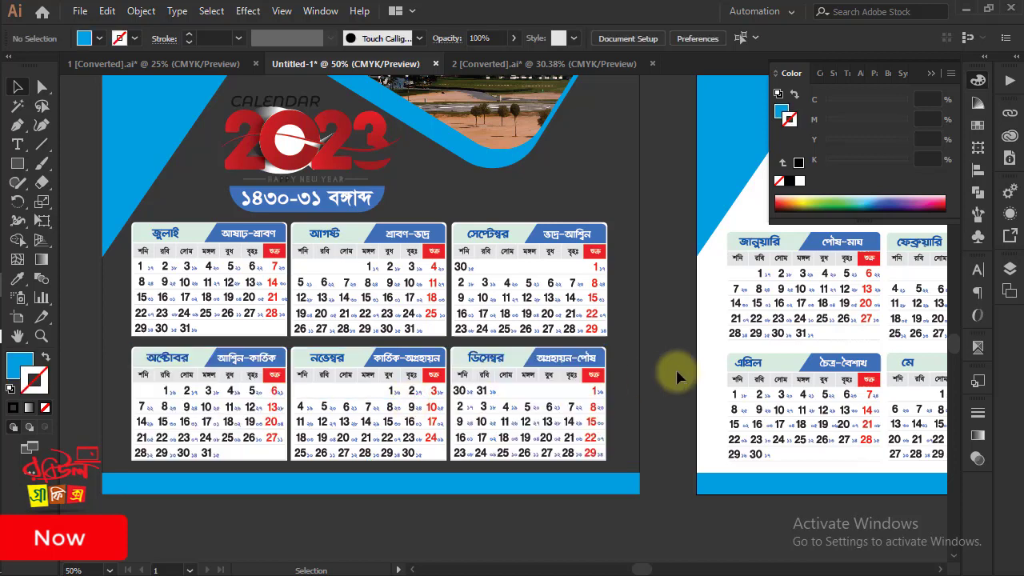
Fill the copied page's background rectangle with white and send it behind all the other artwork
key("ctrl+minus")
key("ctrl+minus")
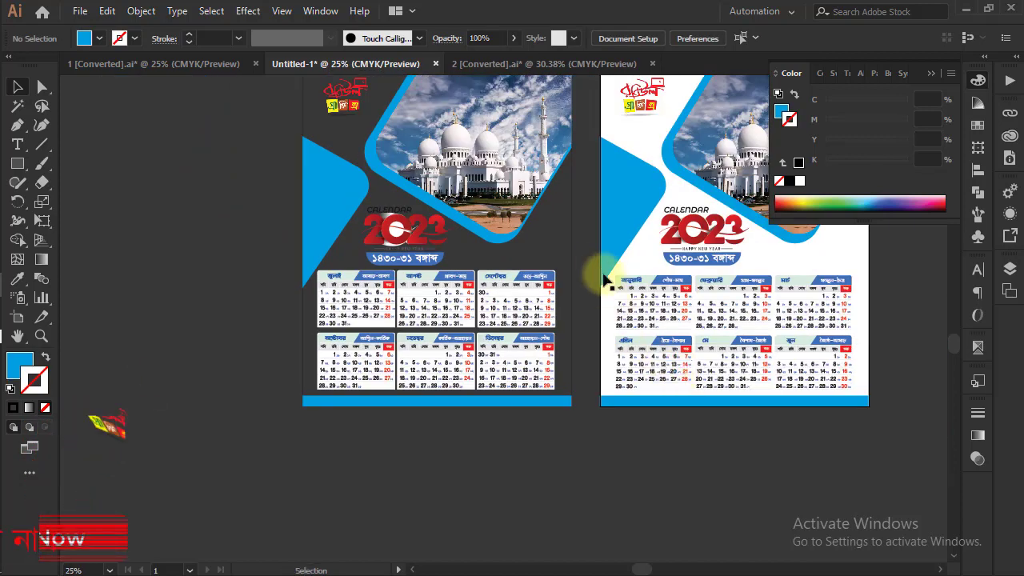
left_click_drag(587, 229, 587, 275)
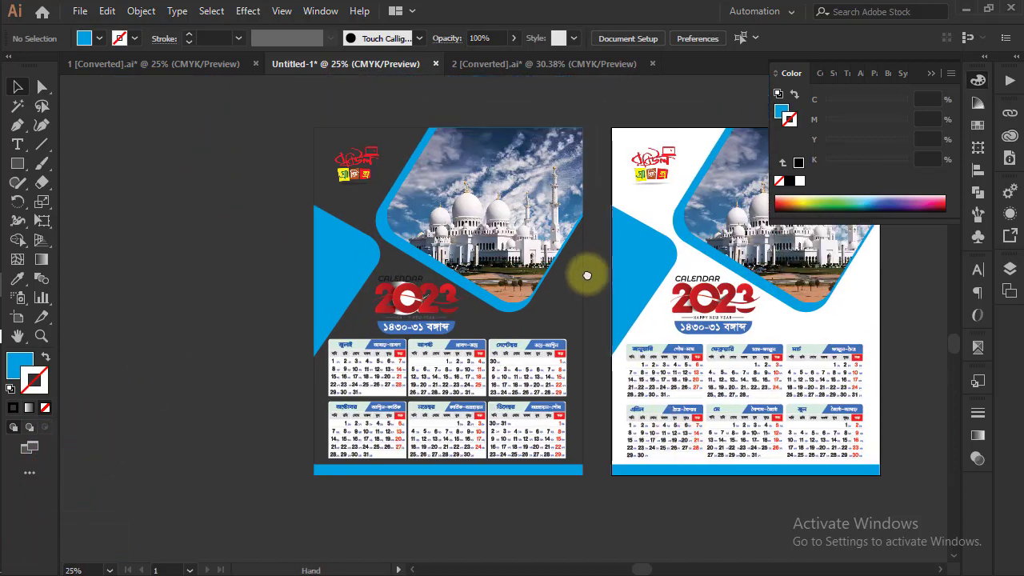
left_click(326, 130)
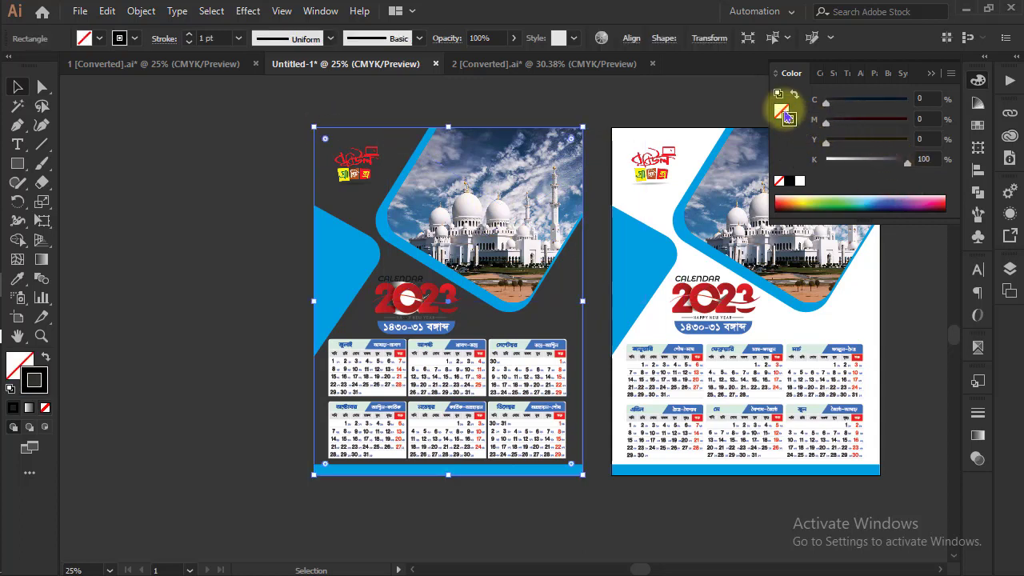
left_click(800, 182)
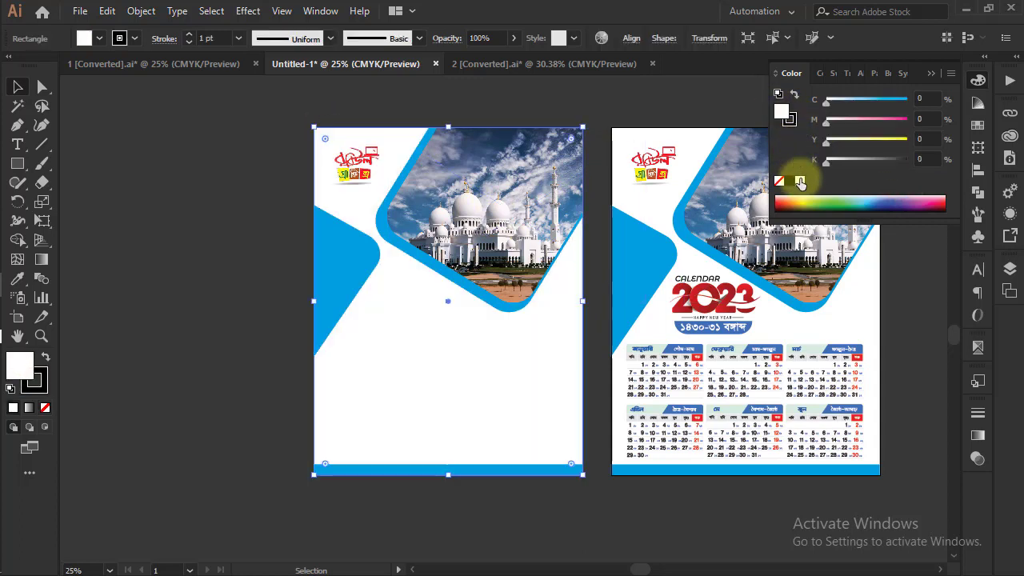
key("a")
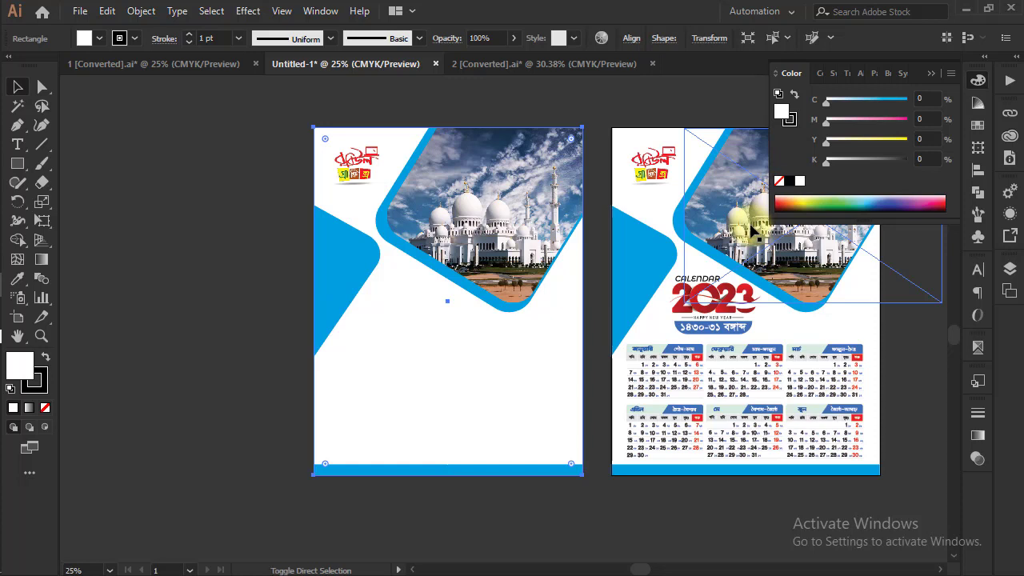
key("ctrl+bracketright")
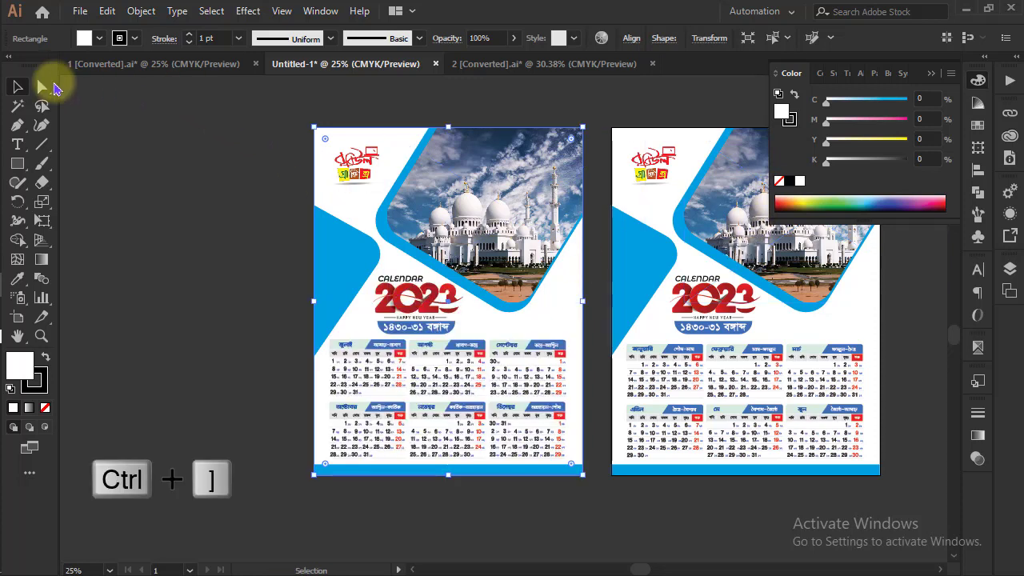
left_click(91, 95)
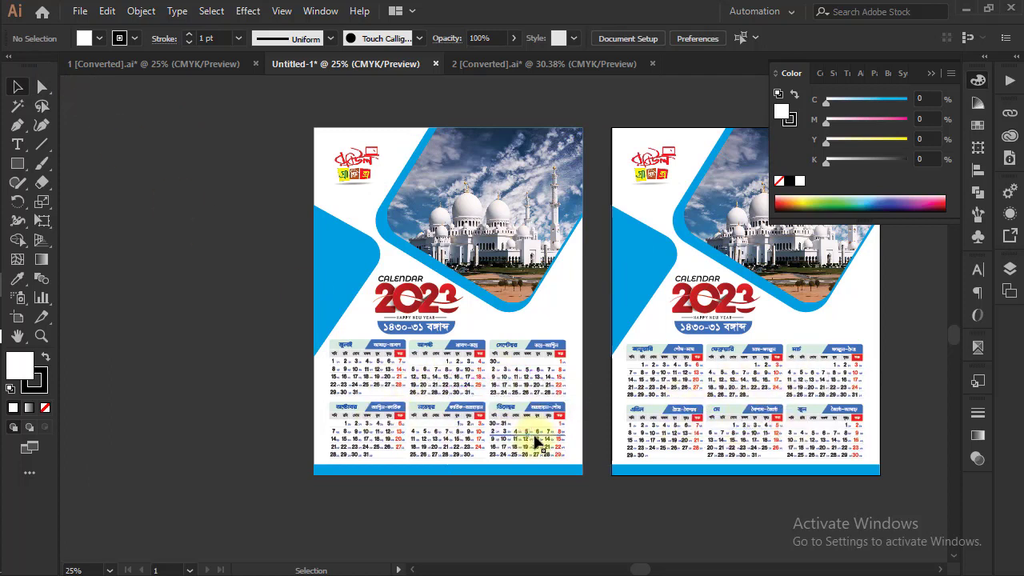
Release the clipping mask of the mosque photo on the copied page and delete the photo
left_click_drag(758, 436, 667, 462)
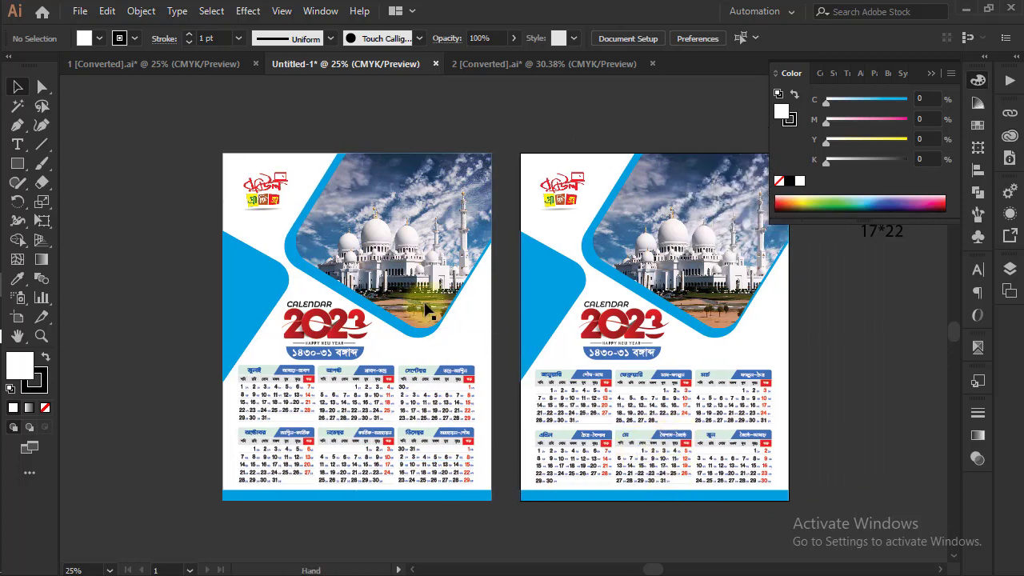
left_click(448, 184)
right_click(451, 115)
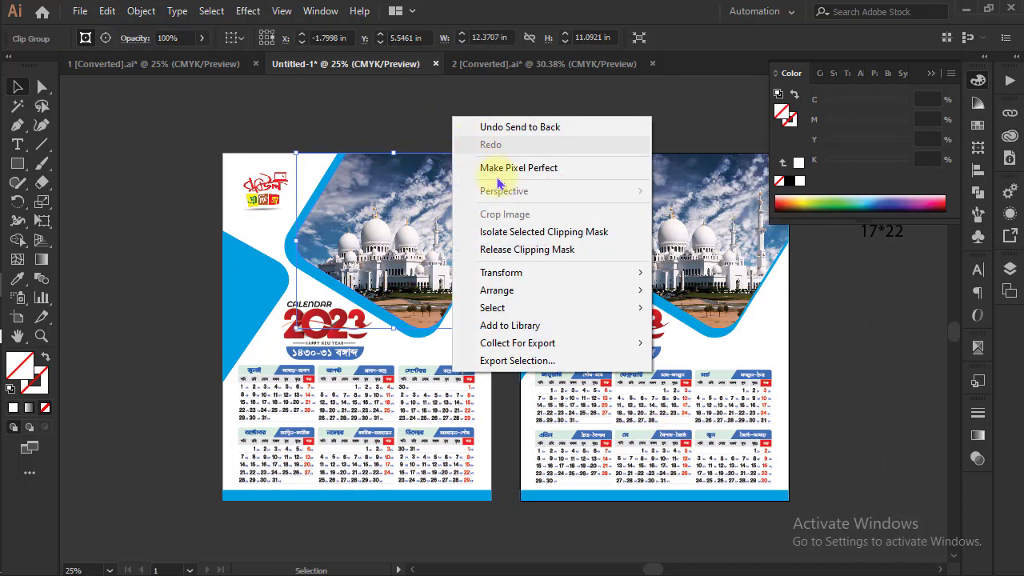
left_click(524, 248)
left_click(480, 120)
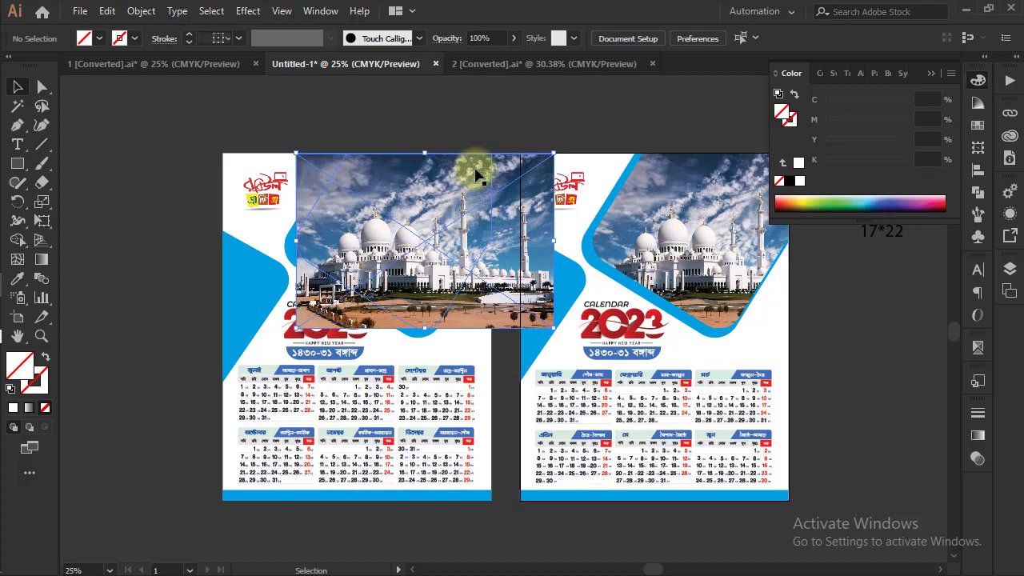
left_click(512, 238)
key("Delete")
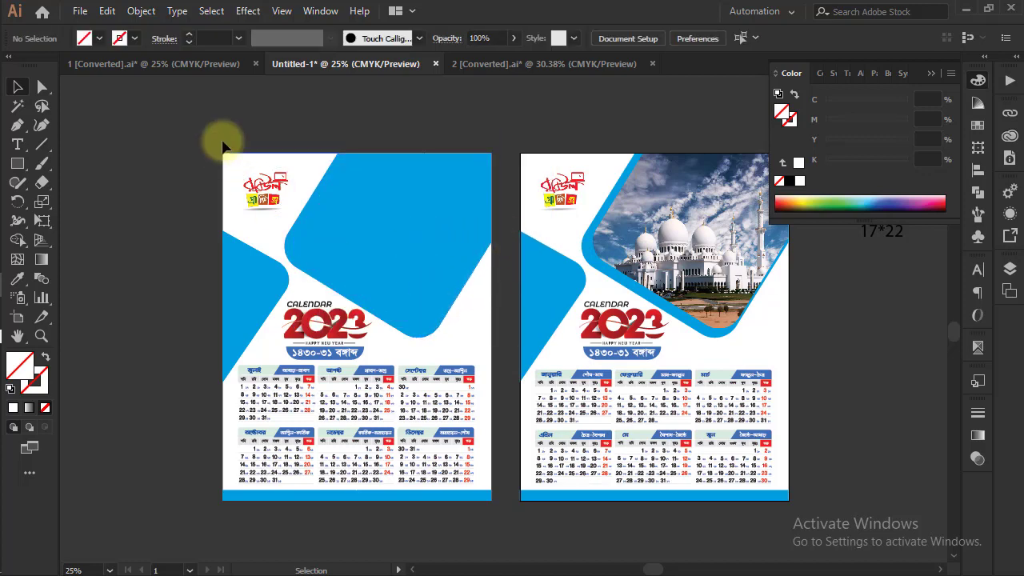
Place DG (14).jpg from the Desktop's Calander folder over the copied page's blue frame and enlarge it to about the frame's size
left_click(80, 10)
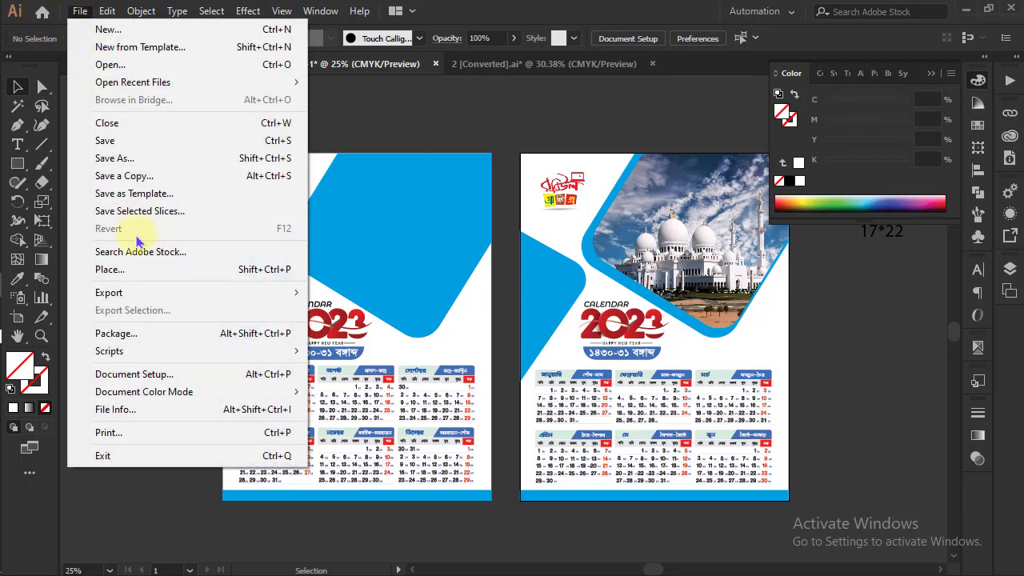
left_click(109, 270)
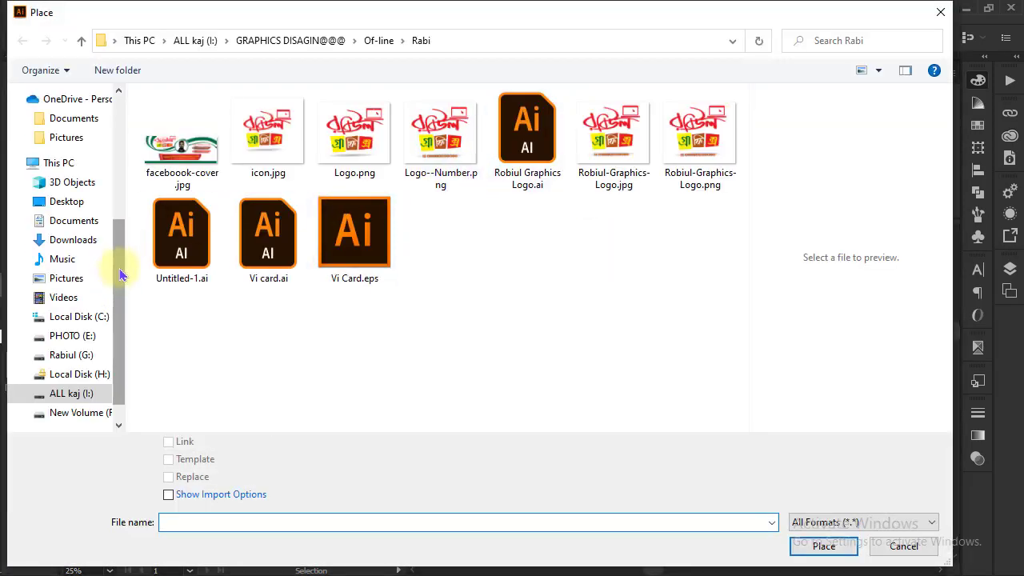
left_click_drag(120, 274, 120, 138)
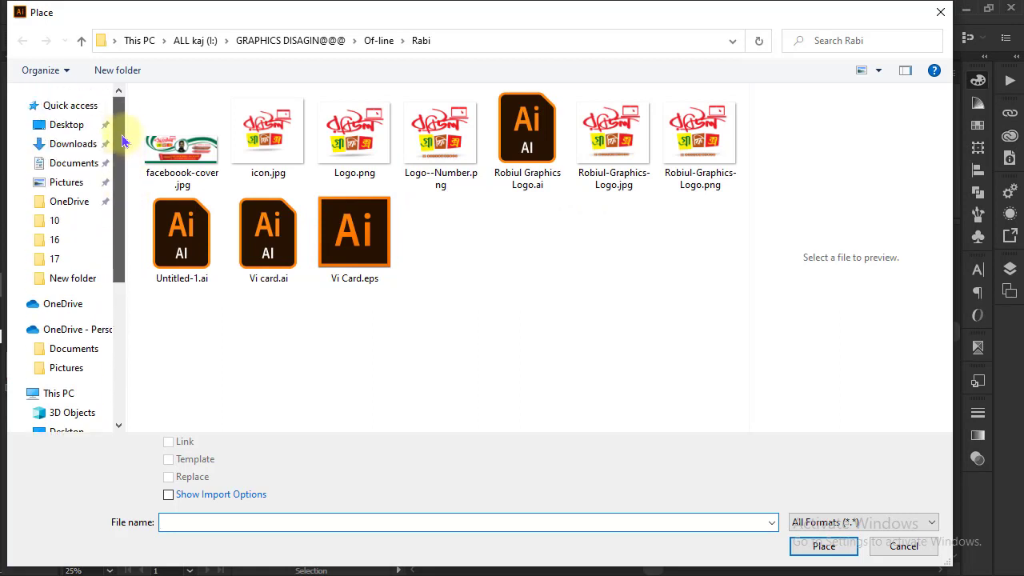
left_click(70, 130)
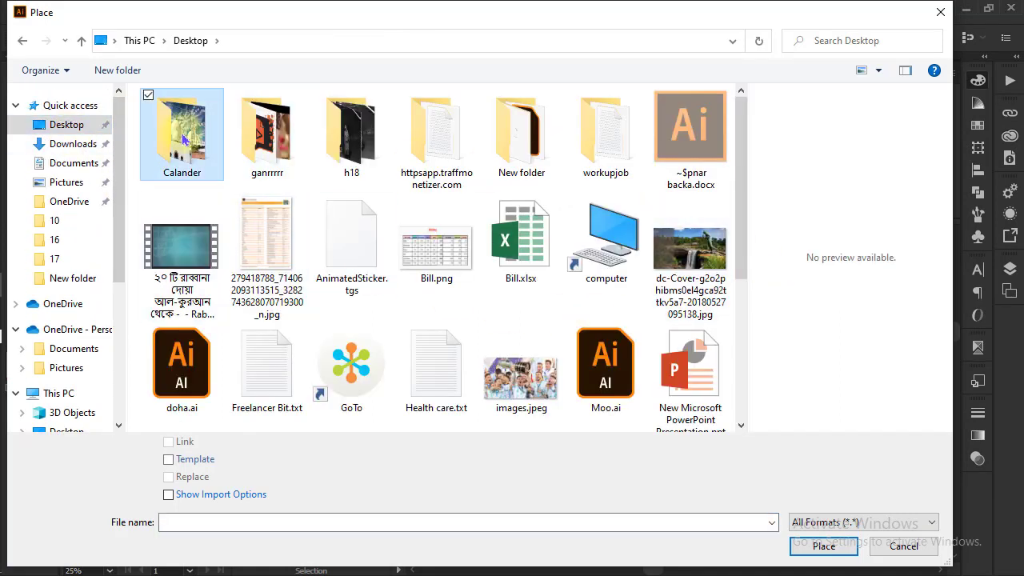
double_click(183, 139)
left_click(267, 138)
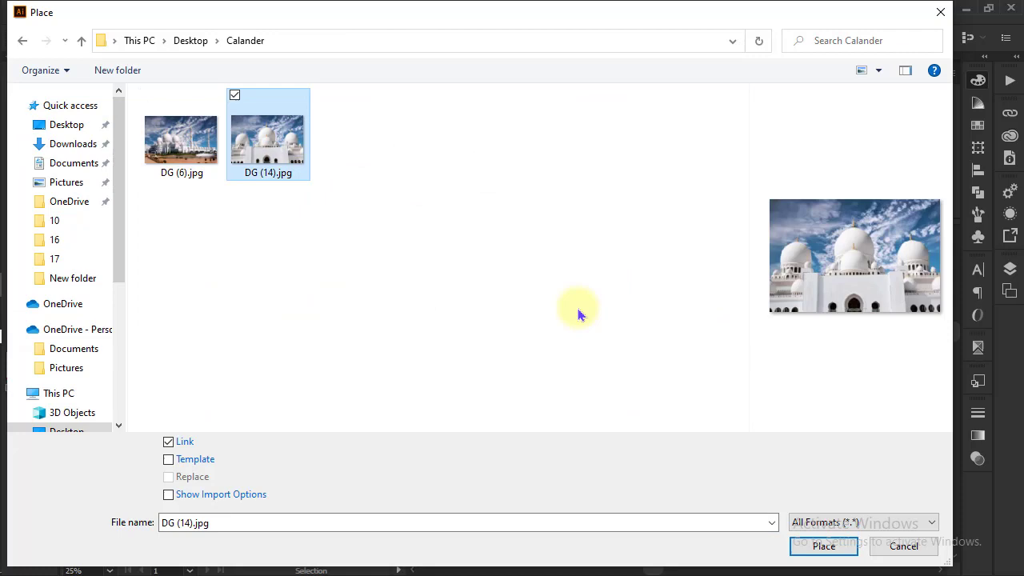
left_click(823, 545)
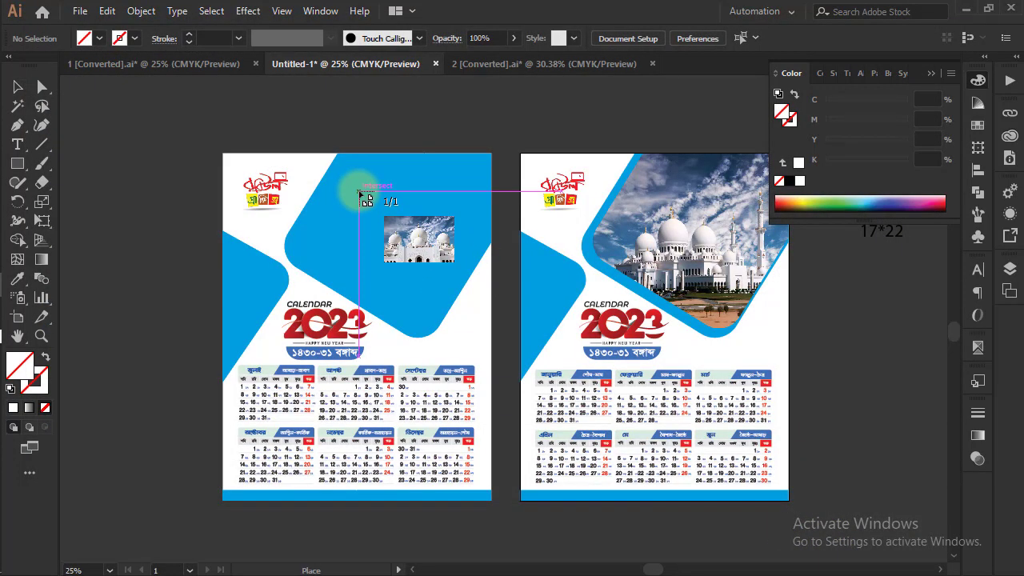
left_click(359, 193)
left_click_drag(445, 239, 387, 237)
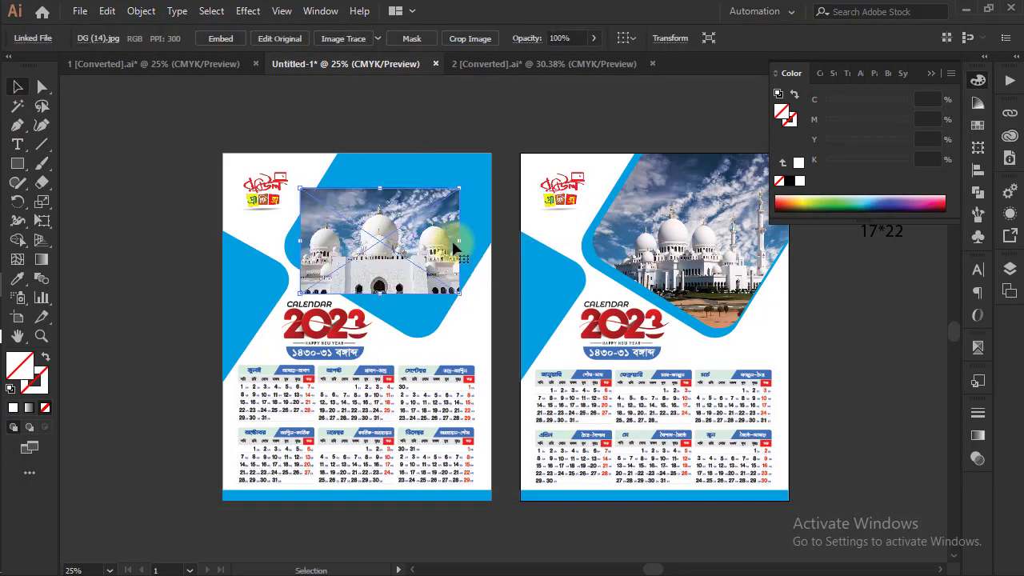
left_click_drag(460, 189, 509, 147)
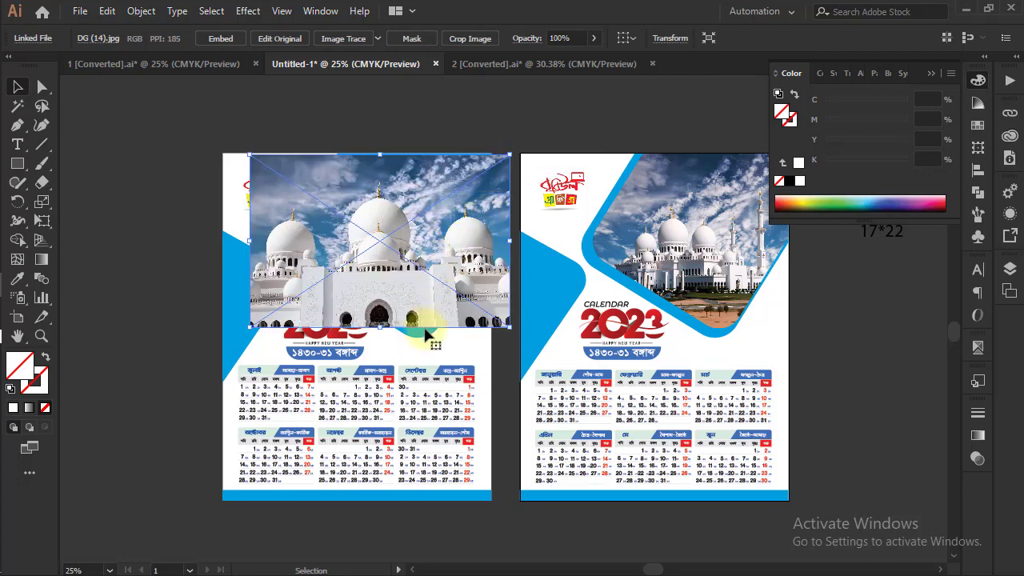
Hide the new photo and give the unfilled inner frame path beneath it a 1 pt black stroke with no fill
key("Delete")
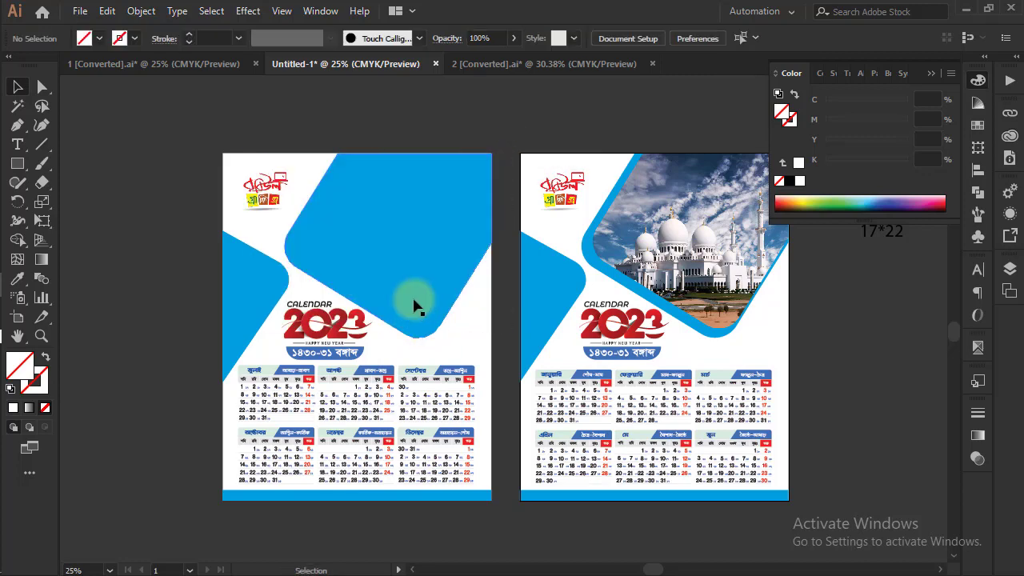
left_click(408, 328)
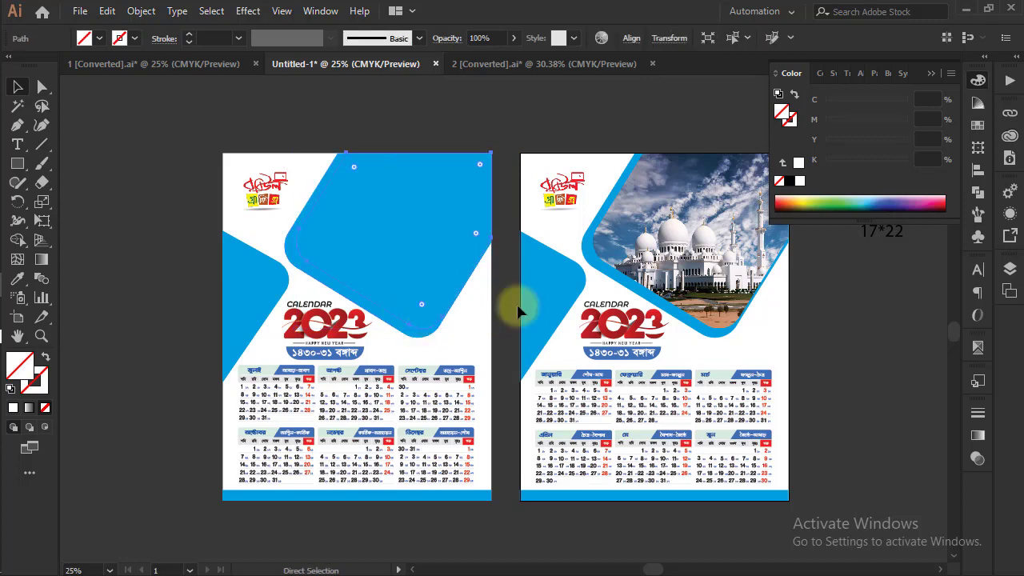
key("ctrl+equal")
key("v")
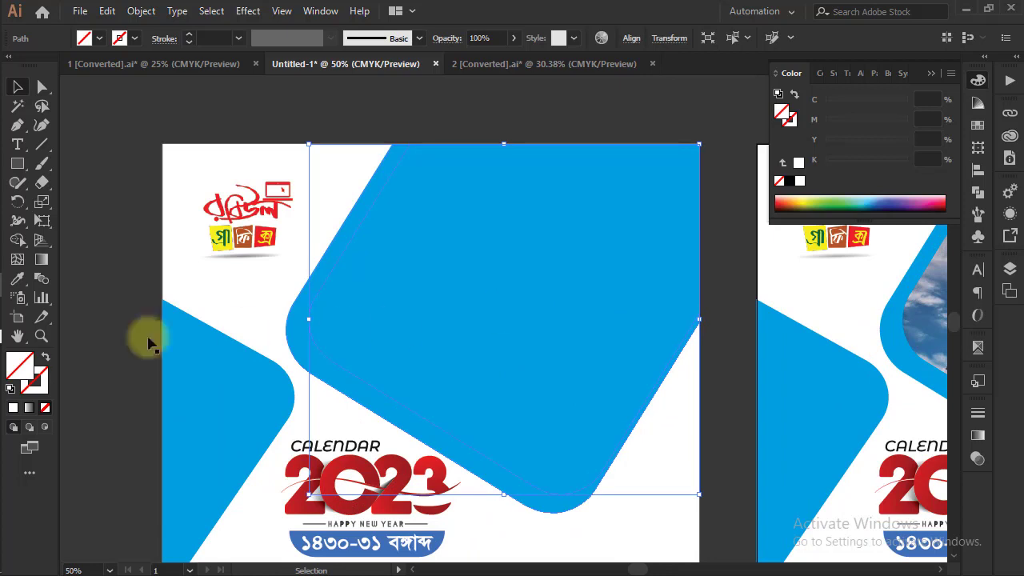
left_click(11, 391)
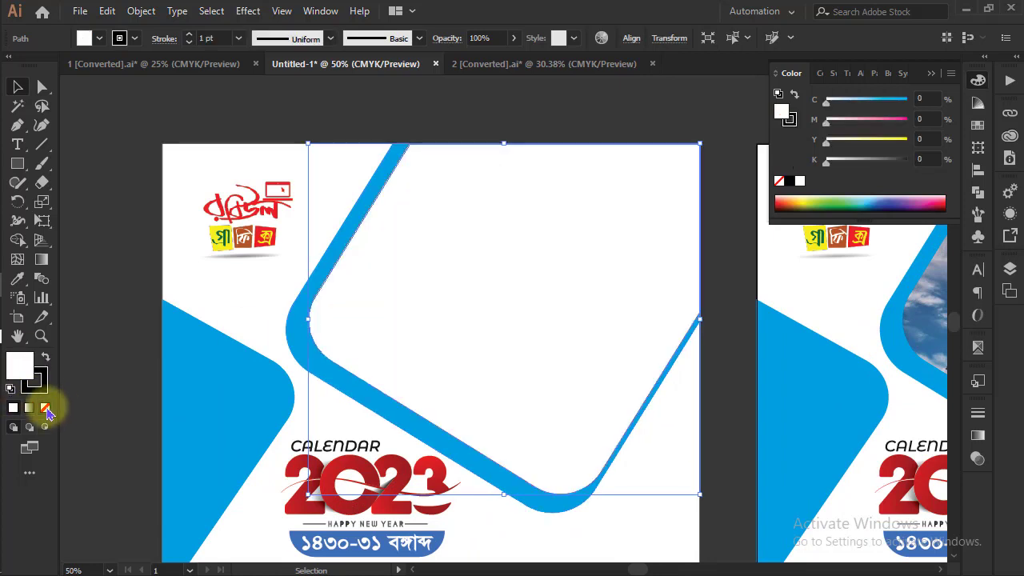
left_click(45, 408)
key("a")
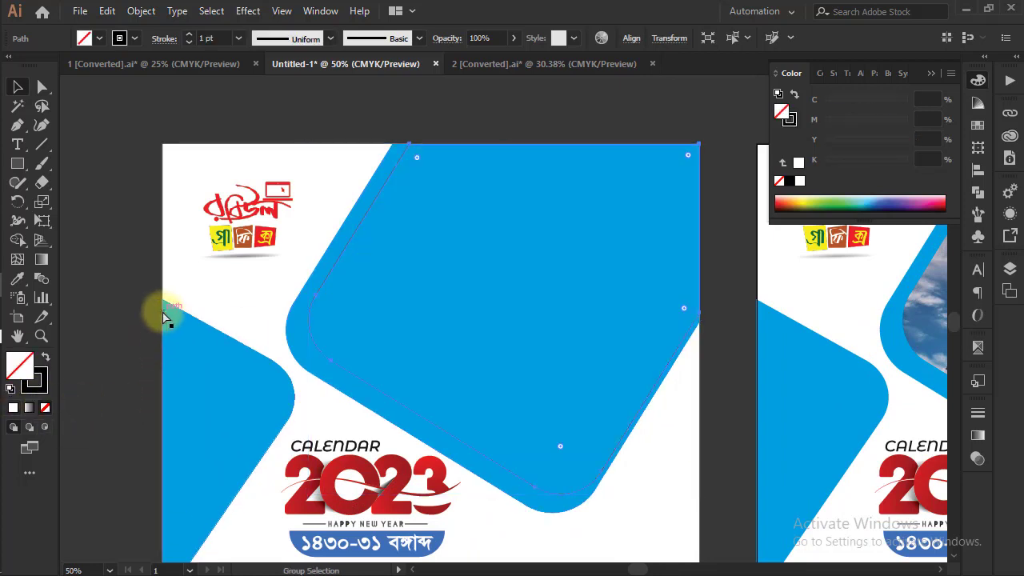
Show the hidden photo again and stretch it vertically beyond the upper and lower edges of the inner frame path
key("ctrl+alt+3")
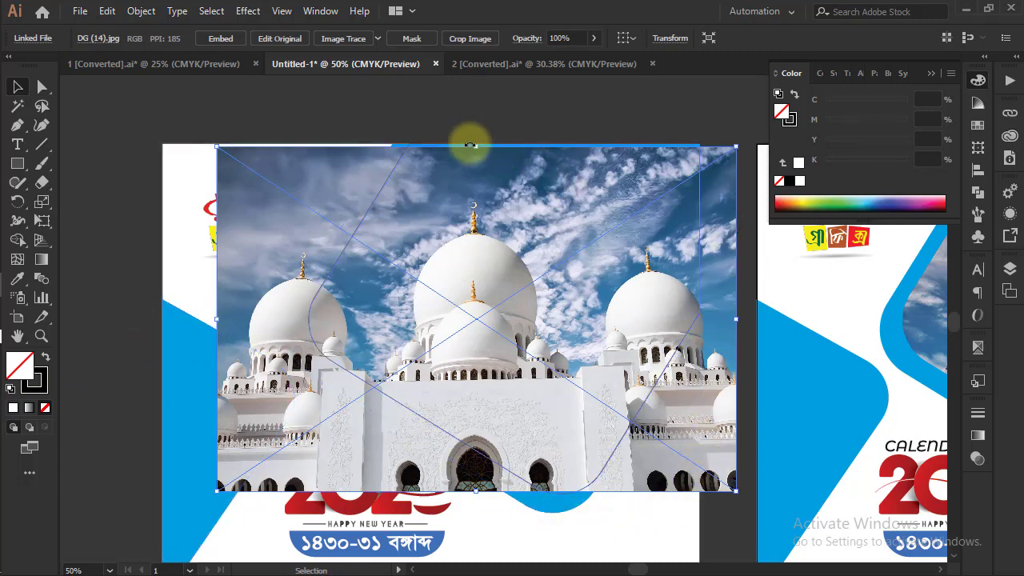
left_click_drag(476, 147, 476, 134)
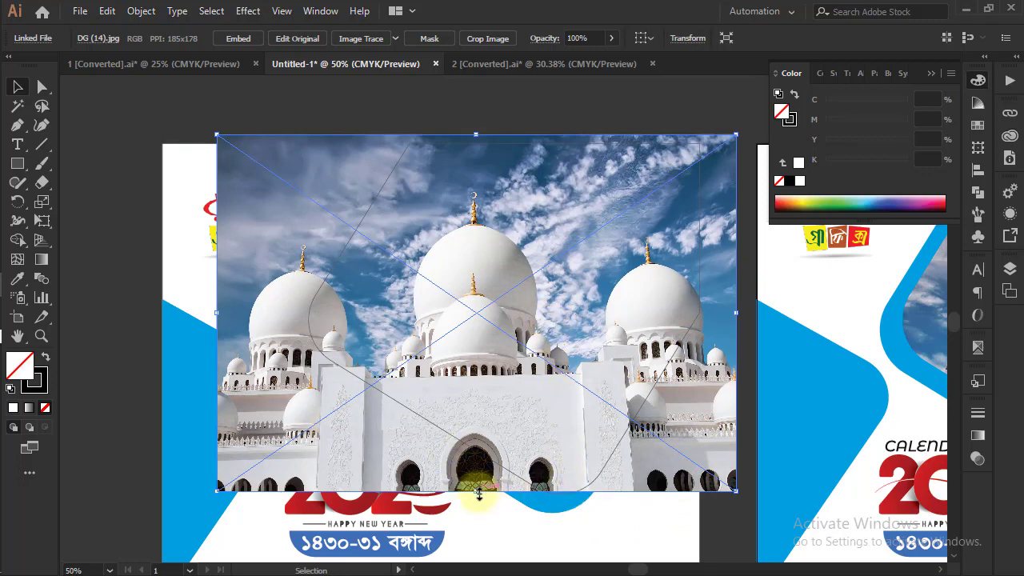
left_click_drag(478, 491, 478, 503)
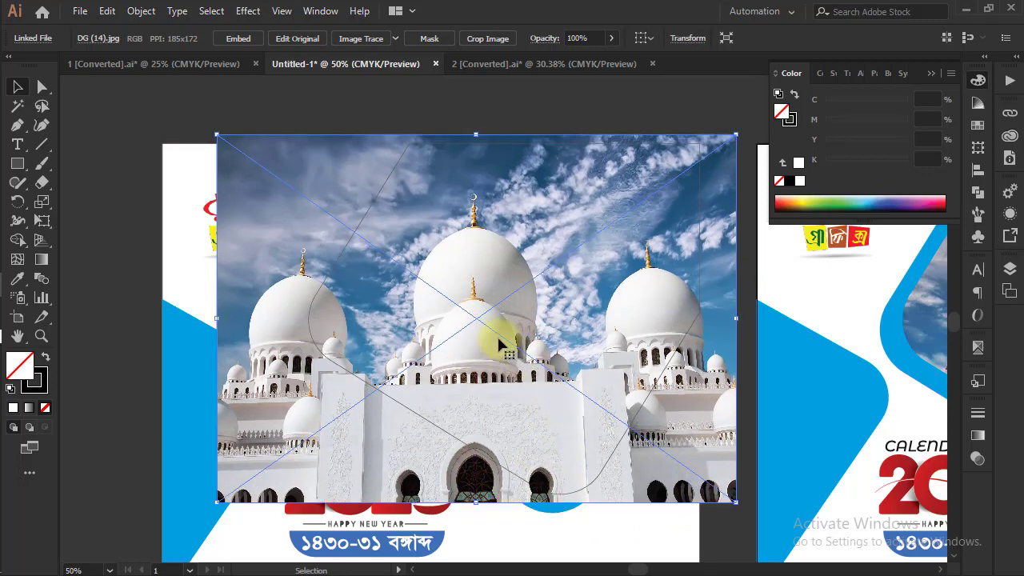
Shift the photo sideways so the central dome sits within the inner frame path and clip it to that path
left_click_drag(492, 352, 524, 344)
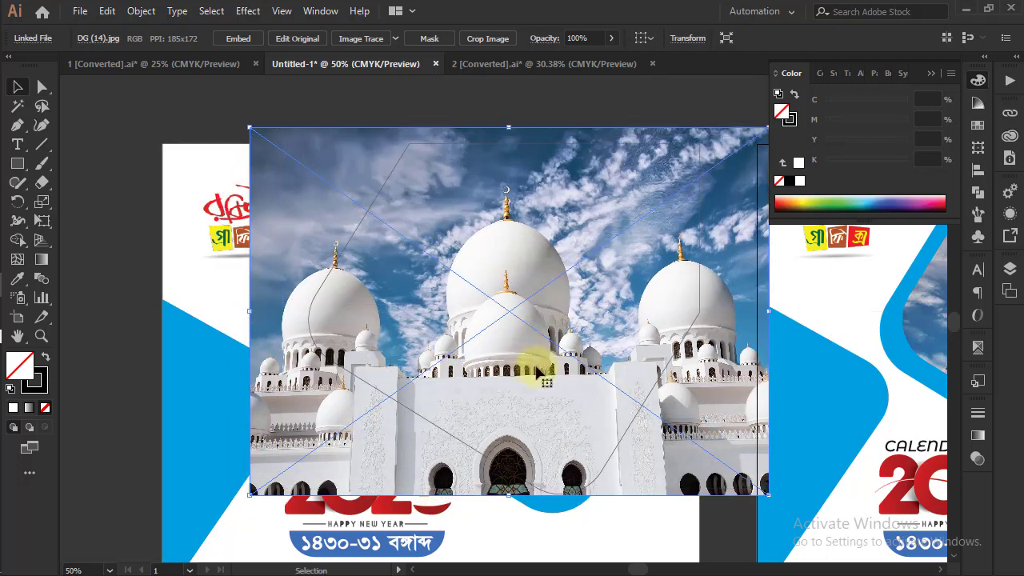
mouse_move(537, 370)
left_mouse_down()
mouse_move(548, 372)
mouse_move(532, 371)
left_mouse_up()
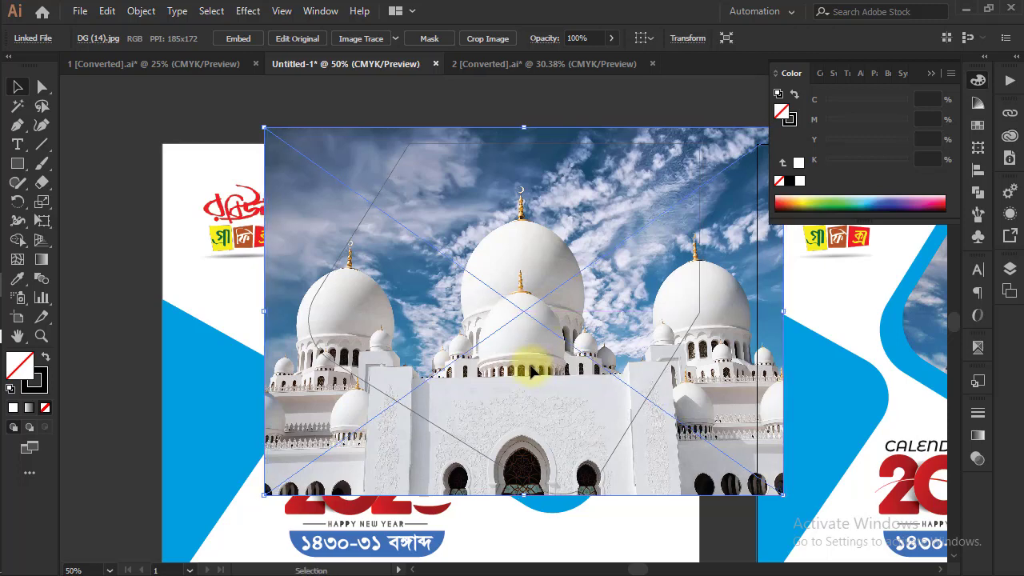
left_click(626, 446, "shift")
right_click(509, 317)
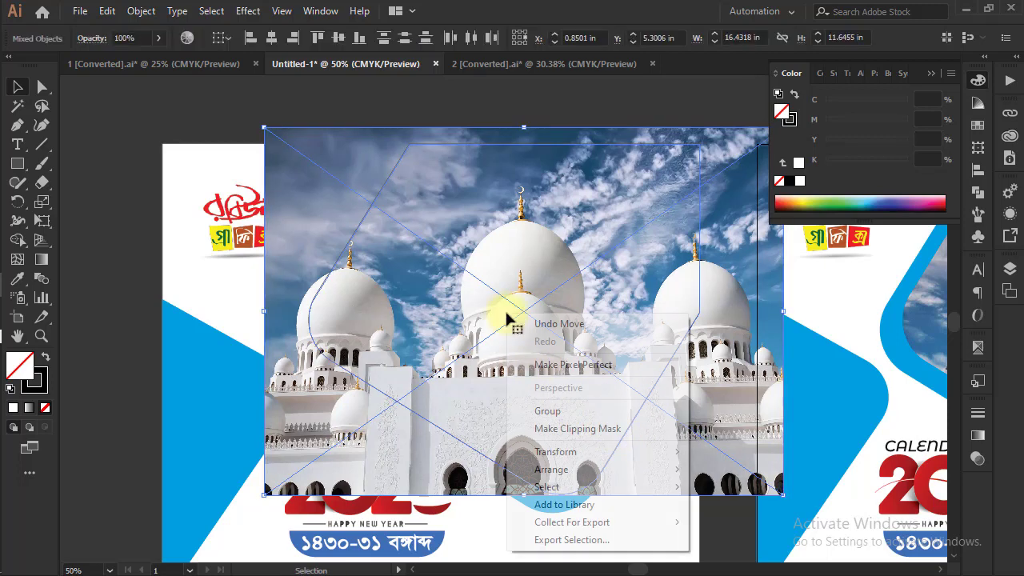
left_click(563, 429)
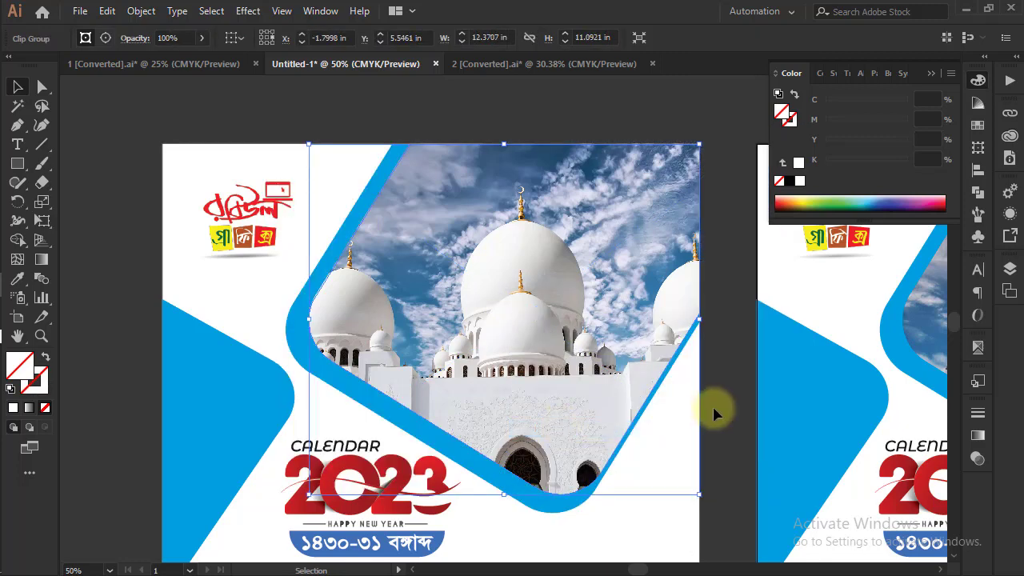
left_click(714, 412)
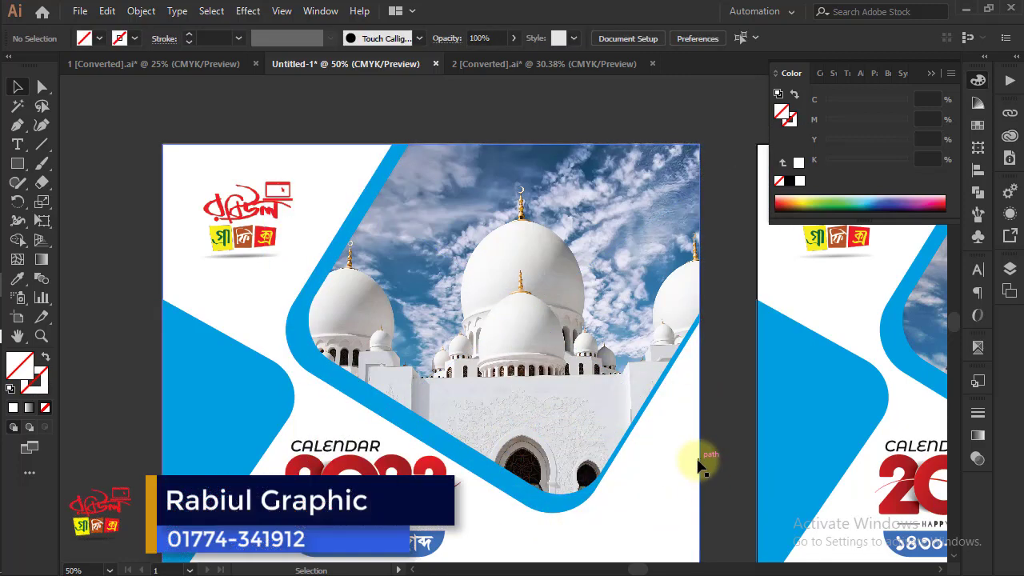
Duplicate the July–December page's blue side shape in place and shrink the copy inside it, flush with the page edge
key("ctrl+minus")
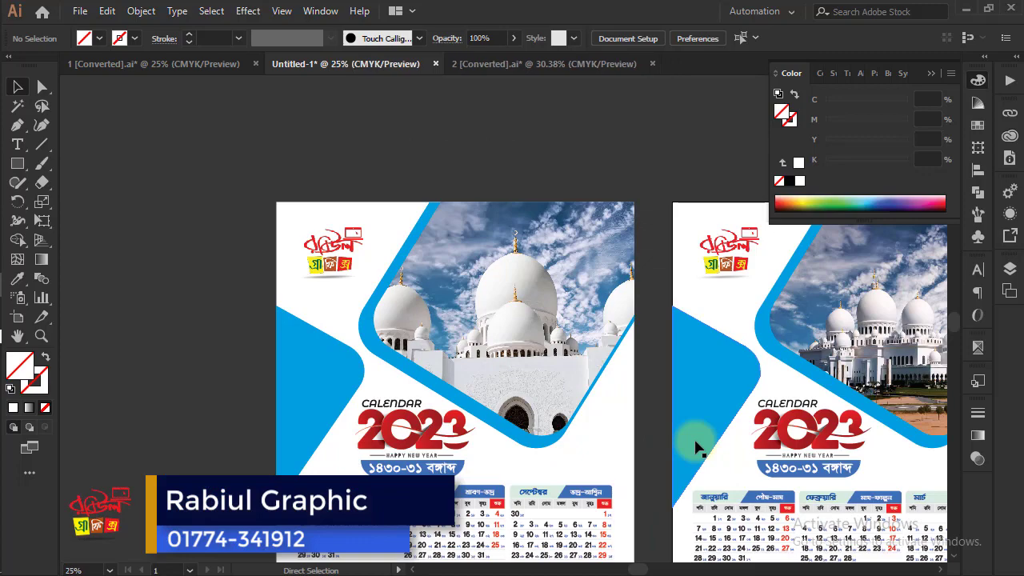
key("ctrl+minus")
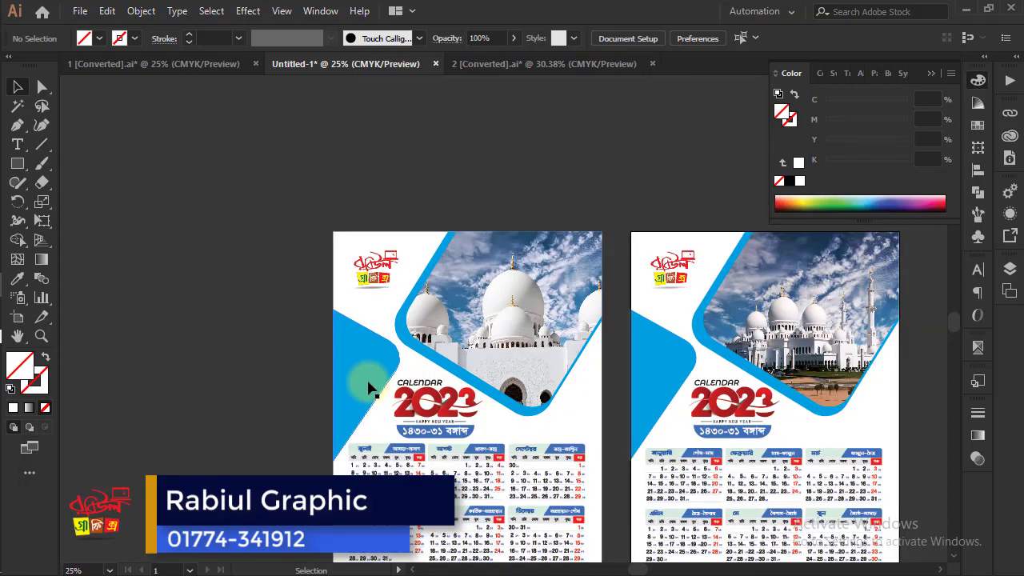
key("ctrl+plus")
key("ctrl+plus")
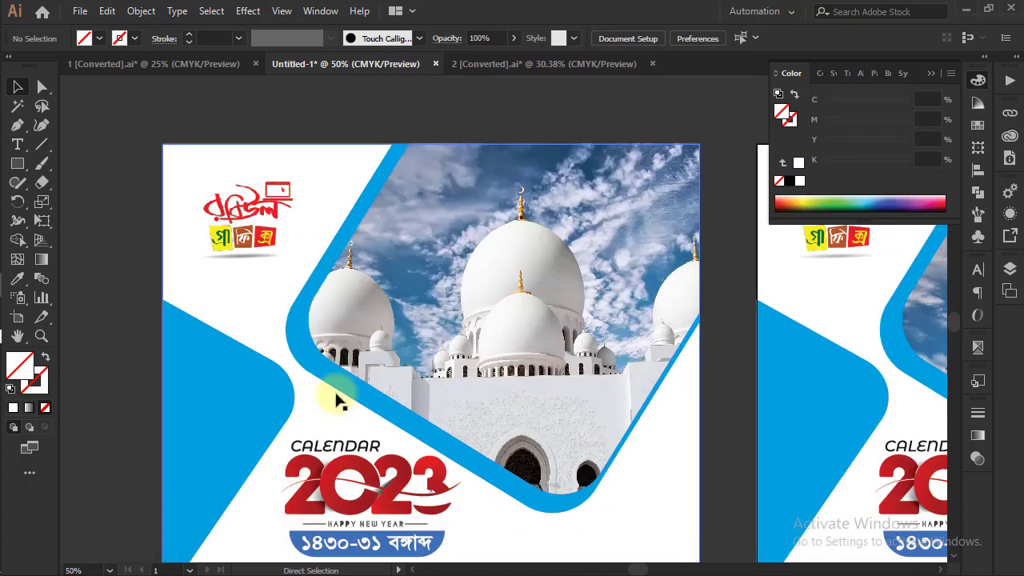
left_click_drag(487, 318, 665, 217)
left_click(427, 313)
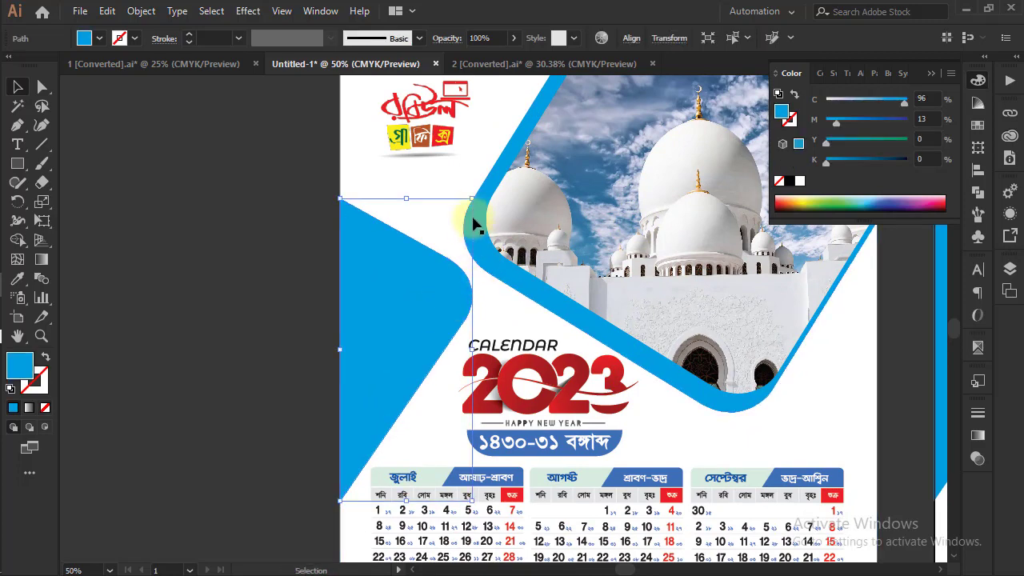
left_click_drag(472, 201, 463, 207)
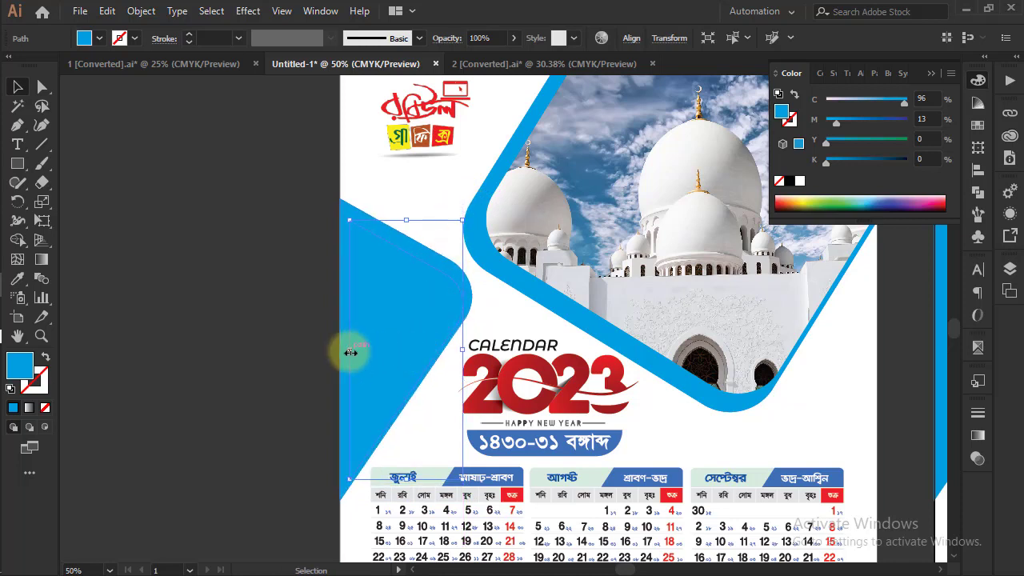
left_click_drag(345, 352, 341, 353)
left_click_drag(400, 478, 397, 457)
Set the inner copy's magenta to 100% and extend its height slightly downward and upward to even the surrounding border
left_click_drag(837, 122, 936, 119)
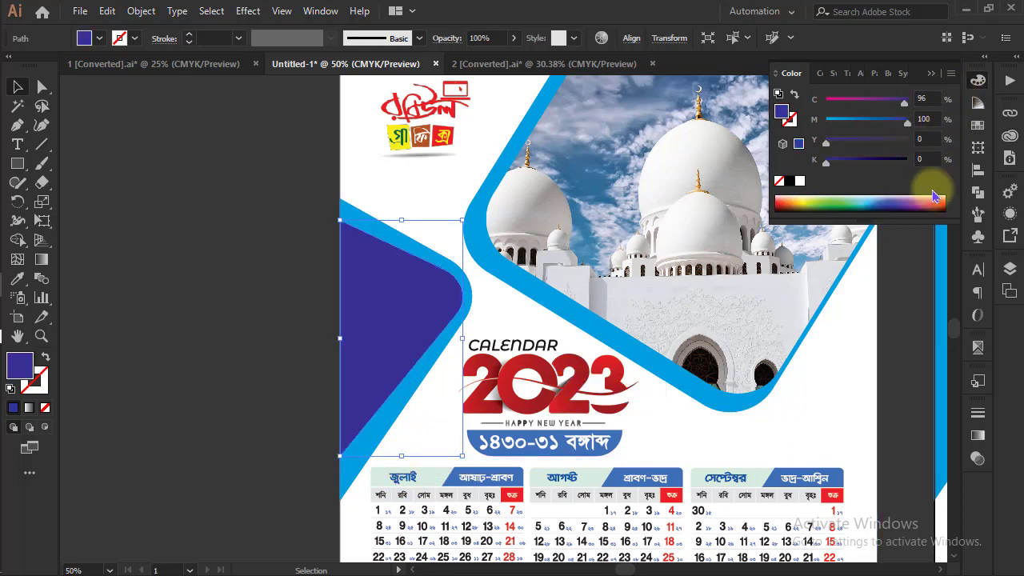
left_click_drag(400, 456, 400, 473)
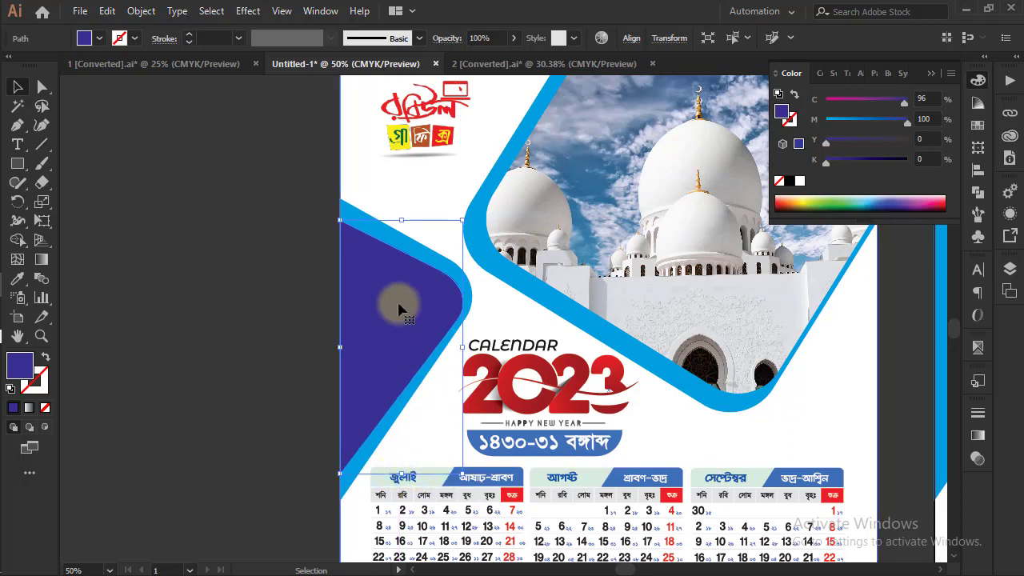
left_click_drag(396, 219, 401, 210)
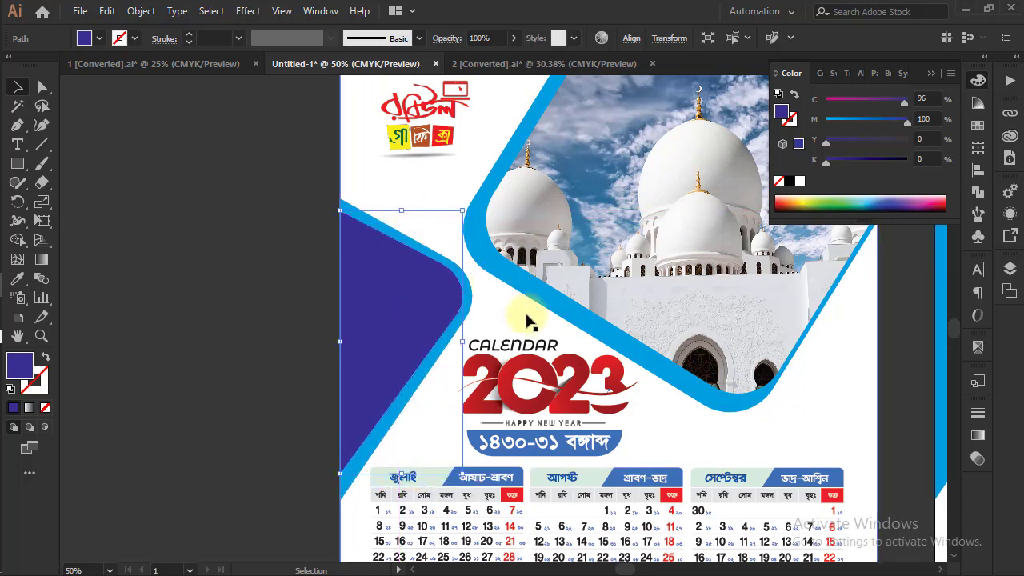
Lower the opacity of the violet inner shape to 44%
left_click(977, 458)
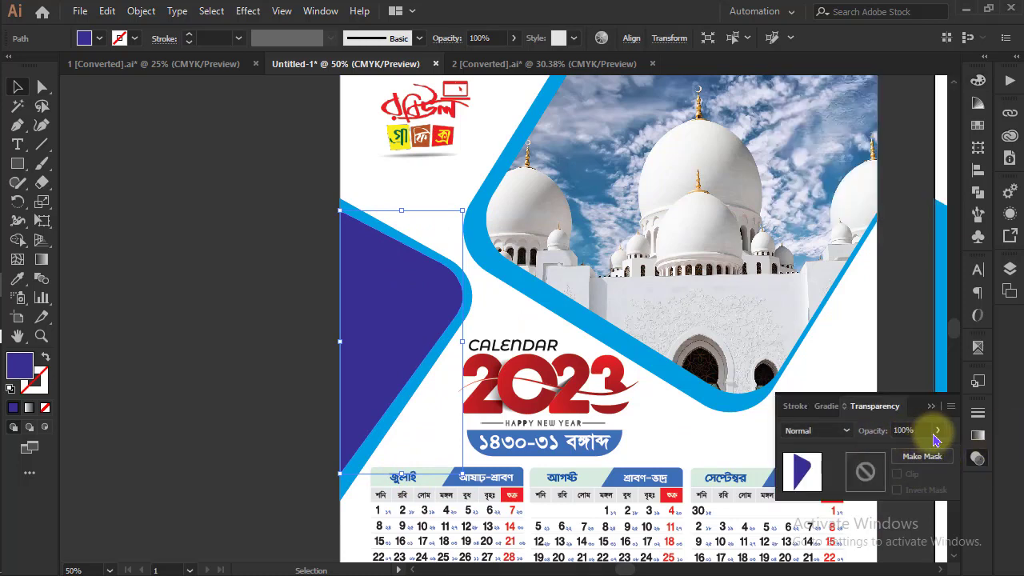
left_click(935, 430)
left_click_drag(933, 455, 899, 453)
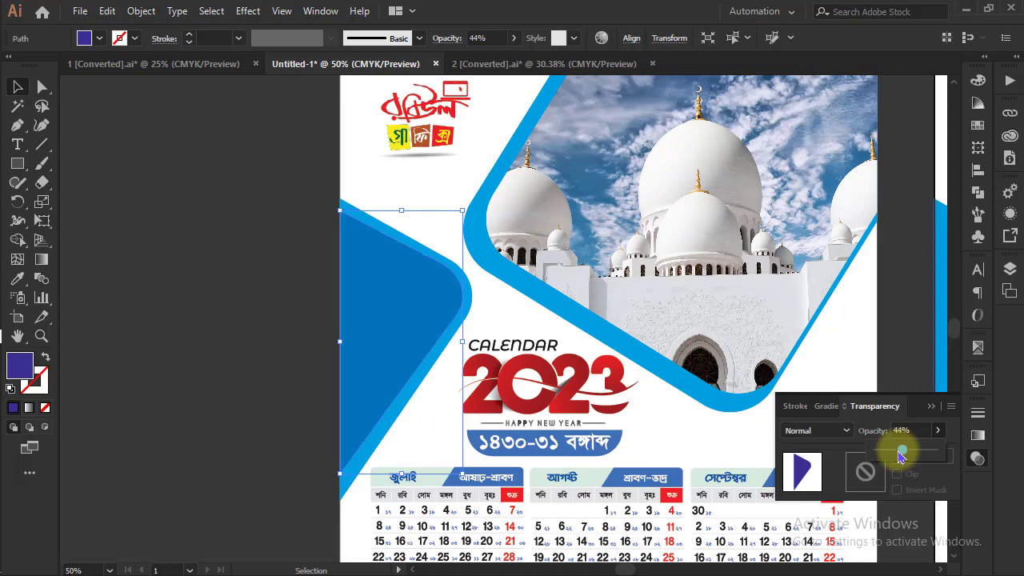
left_click(256, 366)
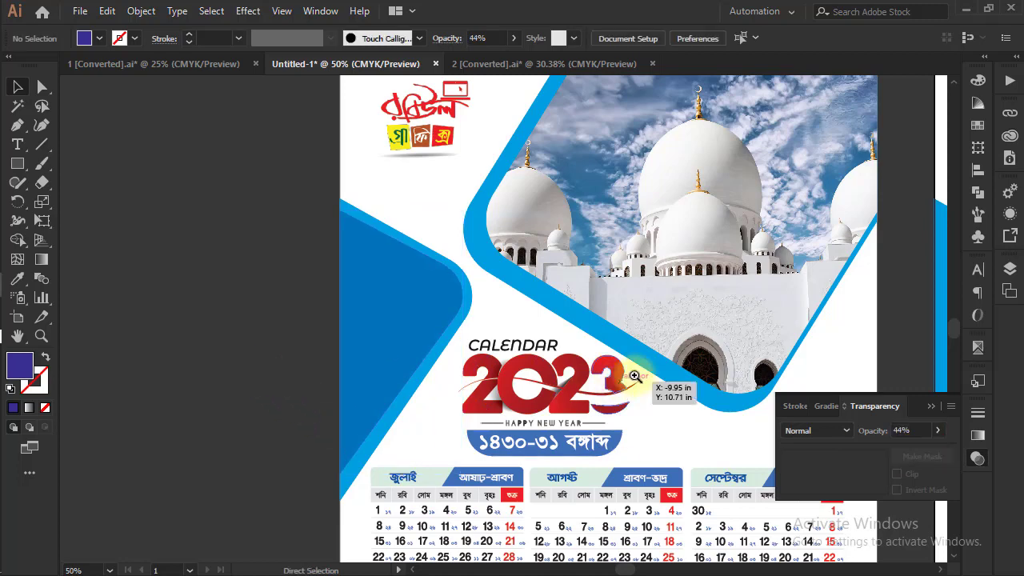
Group the two side shapes and place a copy of the group over the matching blue shape on the January–June page
left_click_drag(688, 350, 494, 314)
left_click(271, 268)
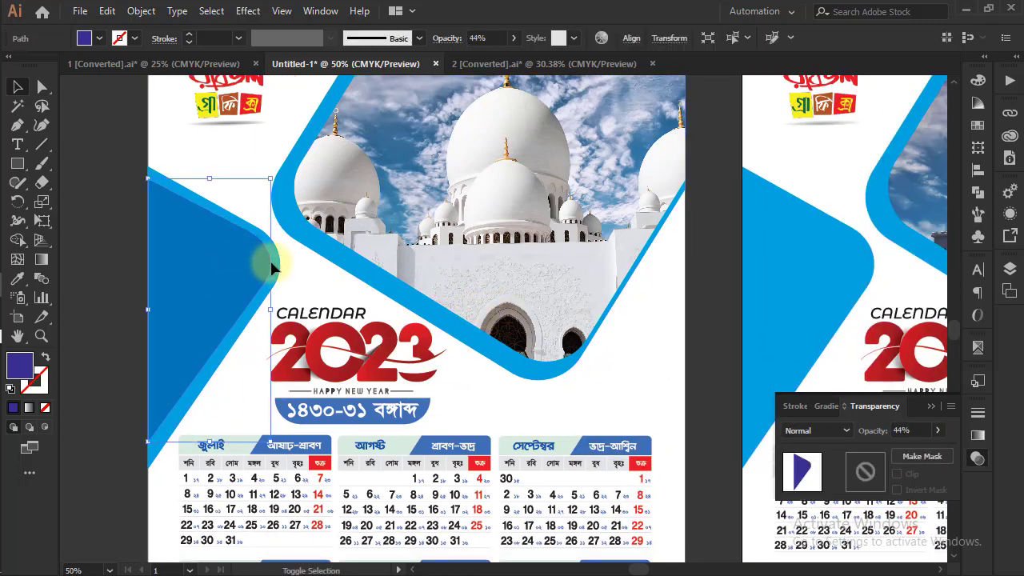
left_click(271, 258)
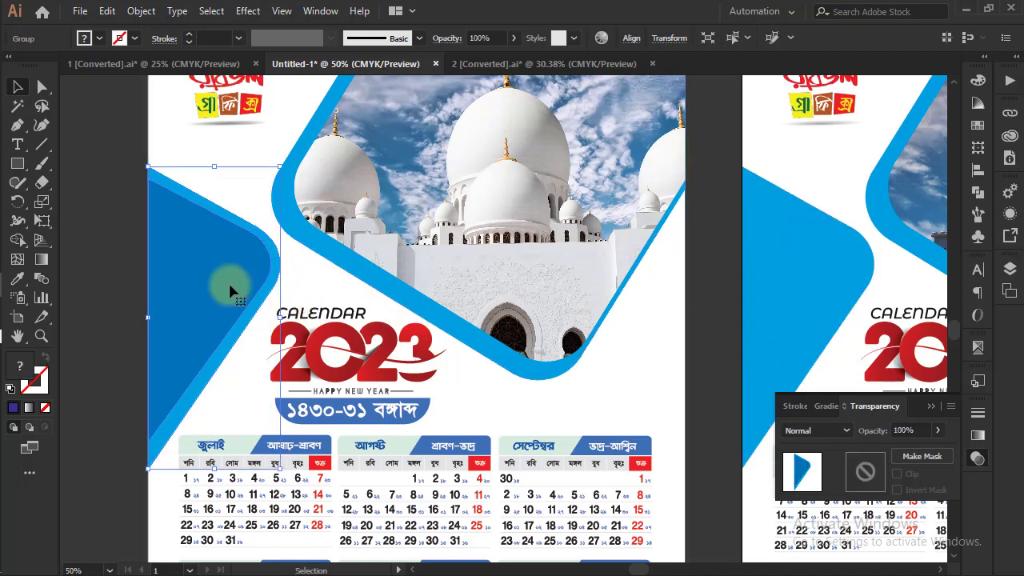
left_click_drag(228, 292, 825, 289)
Try deleting the blue side shape on the January–June page and undo the deletion
left_click(852, 297)
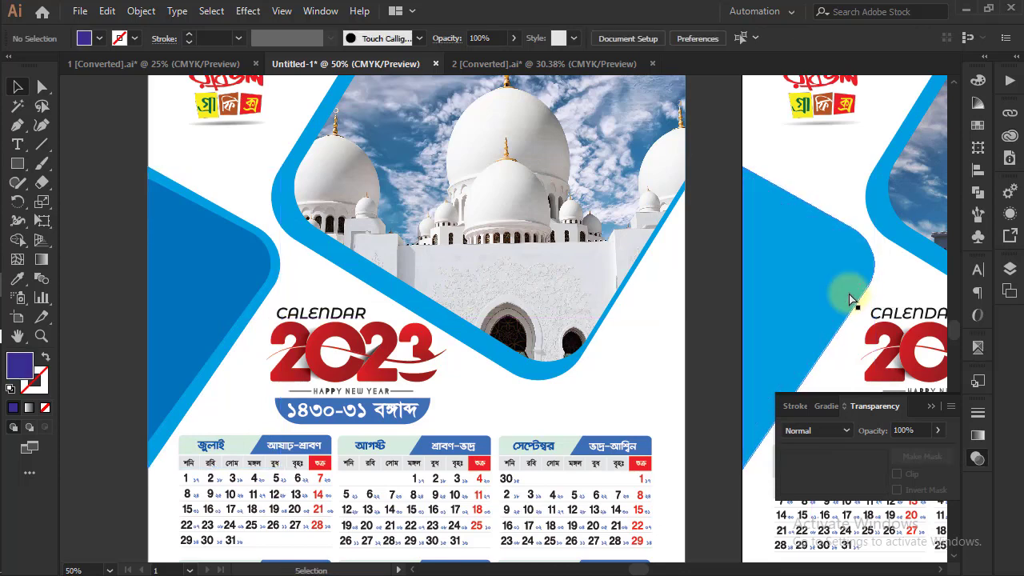
key("Delete")
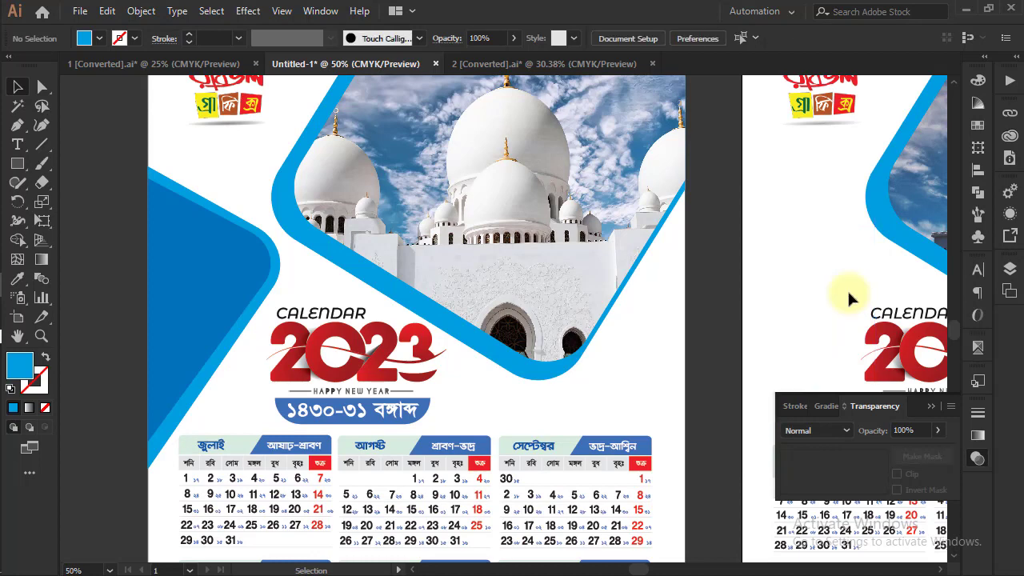
key("ctrl+z")
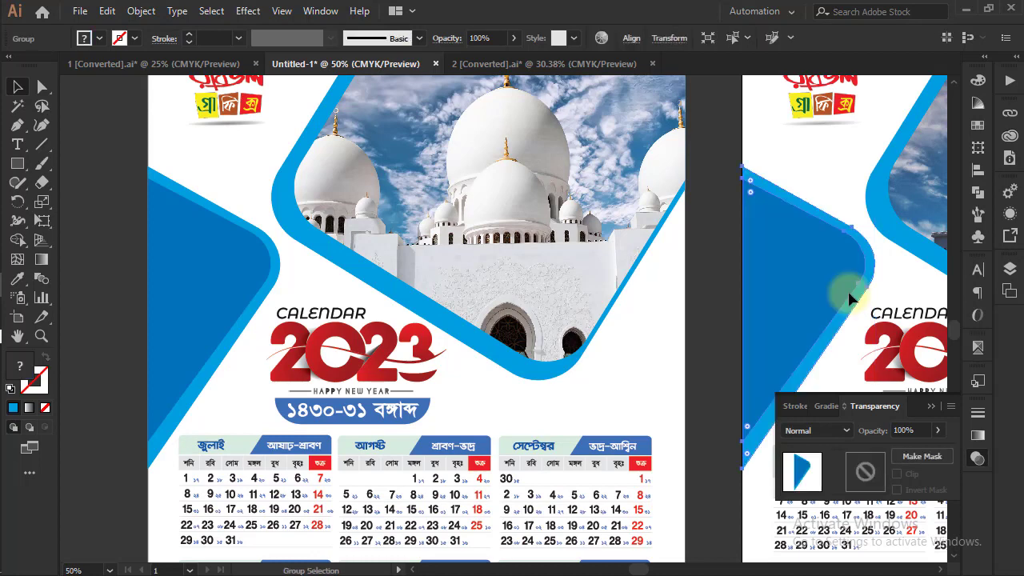
left_click(716, 284)
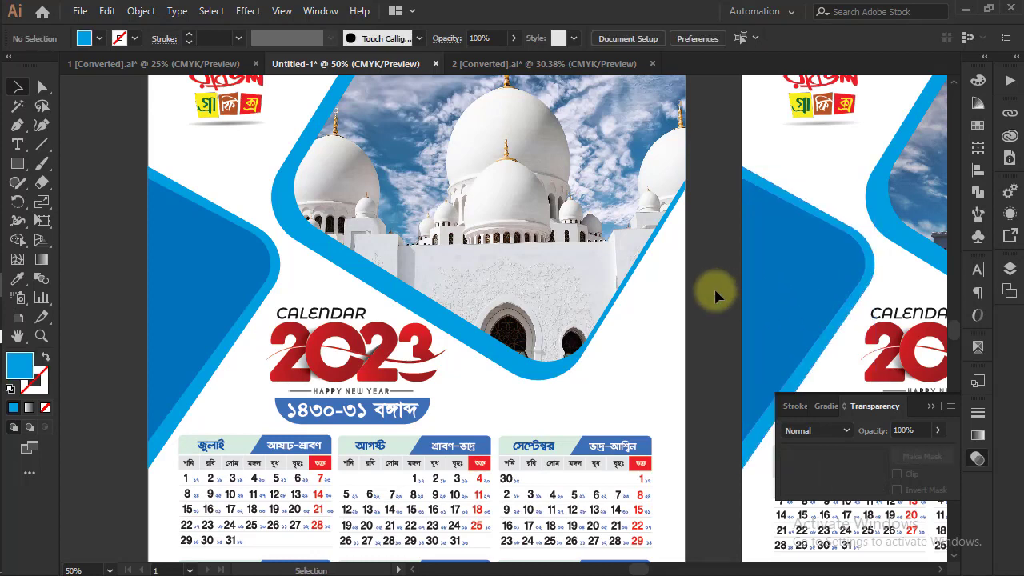
Delete the 17*22 size note beside the January–June page
key("ctrl+minus")
key("ctrl+minus")
key("ctrl+minus")
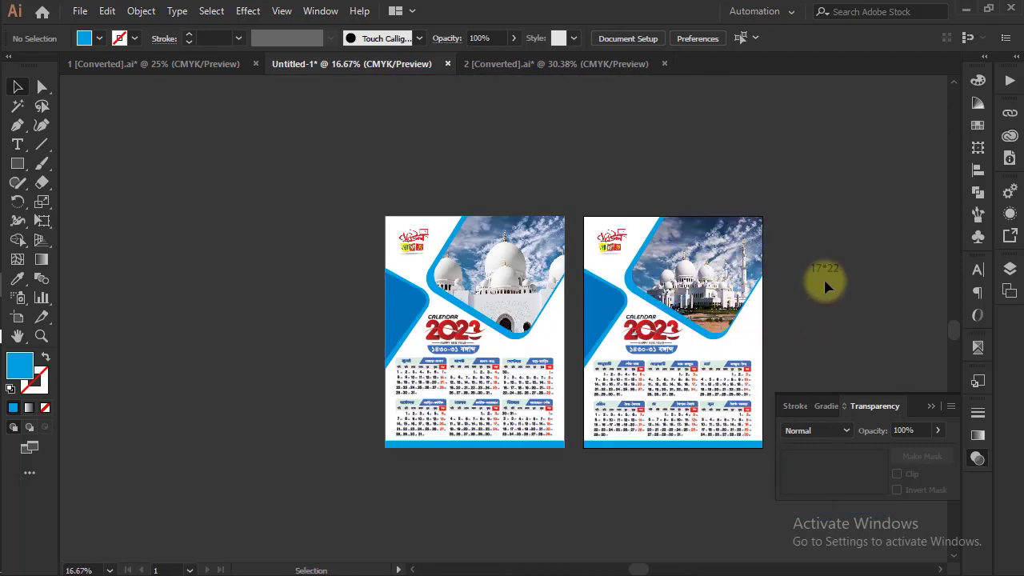
left_click(809, 286)
key("Delete")
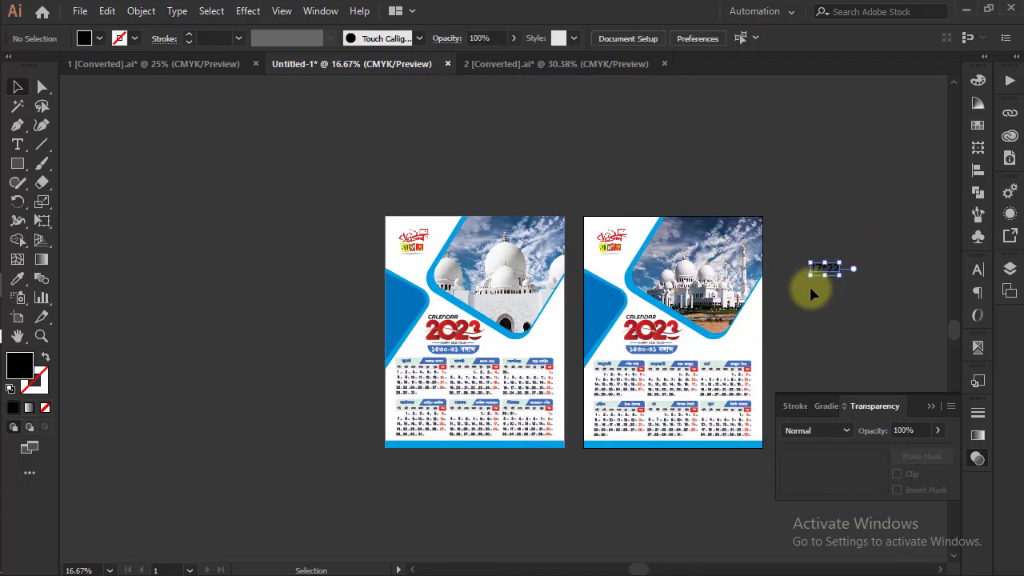
Group everything on the July–December page and move the group to the other side of the January–June page, keeping a small gap
key("ctrl+plus")
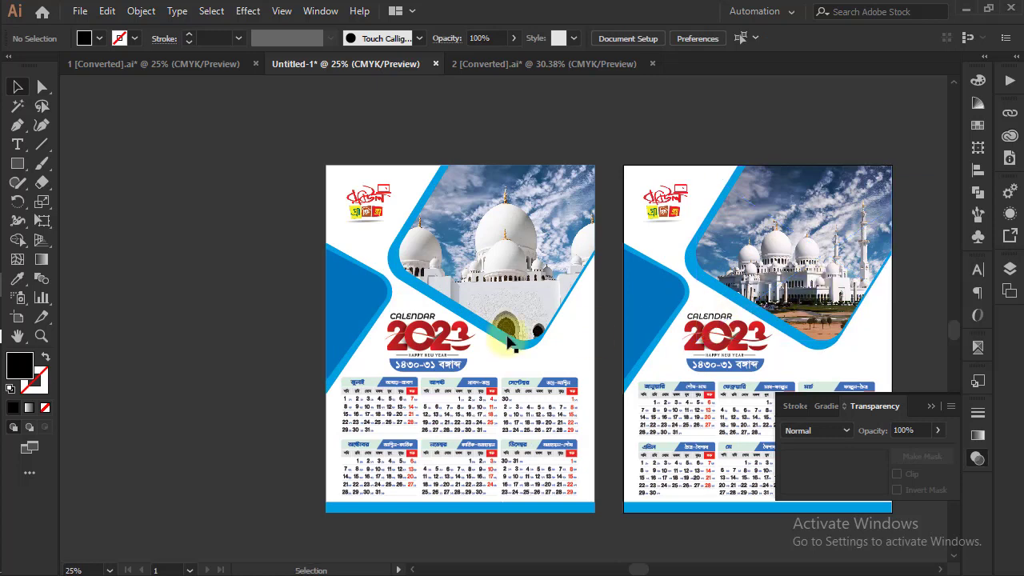
left_click_drag(585, 411, 414, 359)
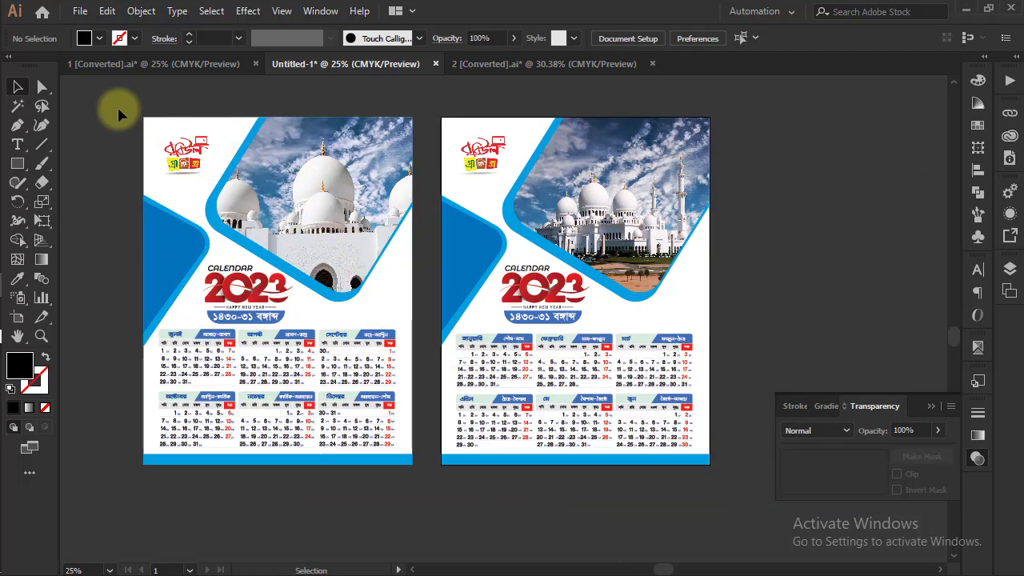
left_click_drag(118, 110, 424, 469)
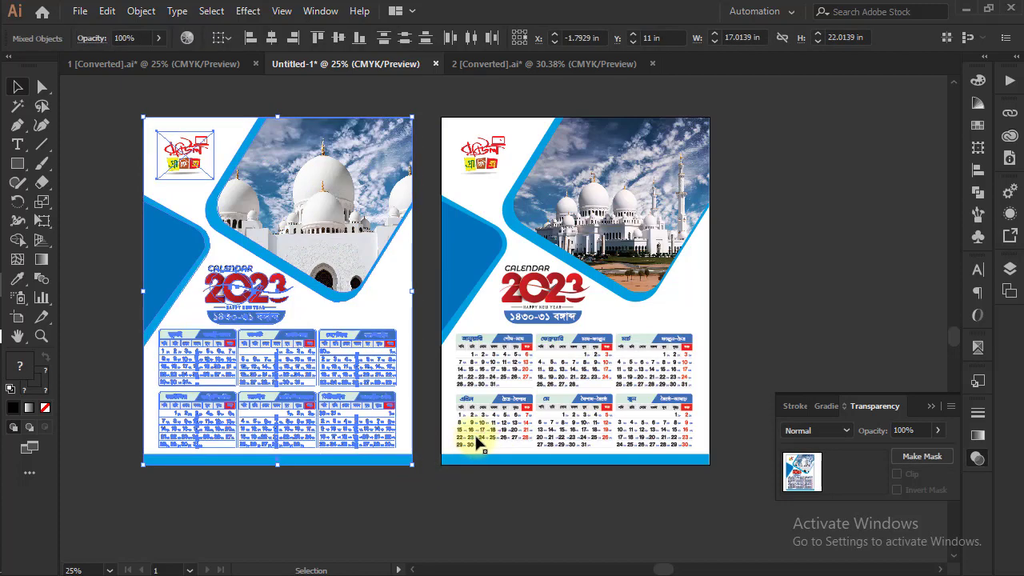
key("ctrl+g")
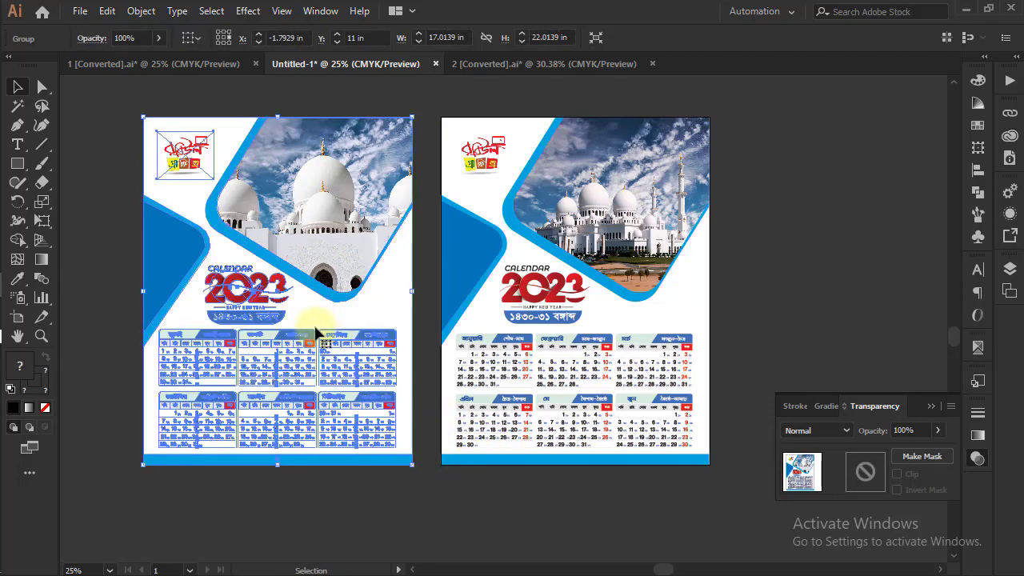
left_click_drag(314, 328, 894, 334)
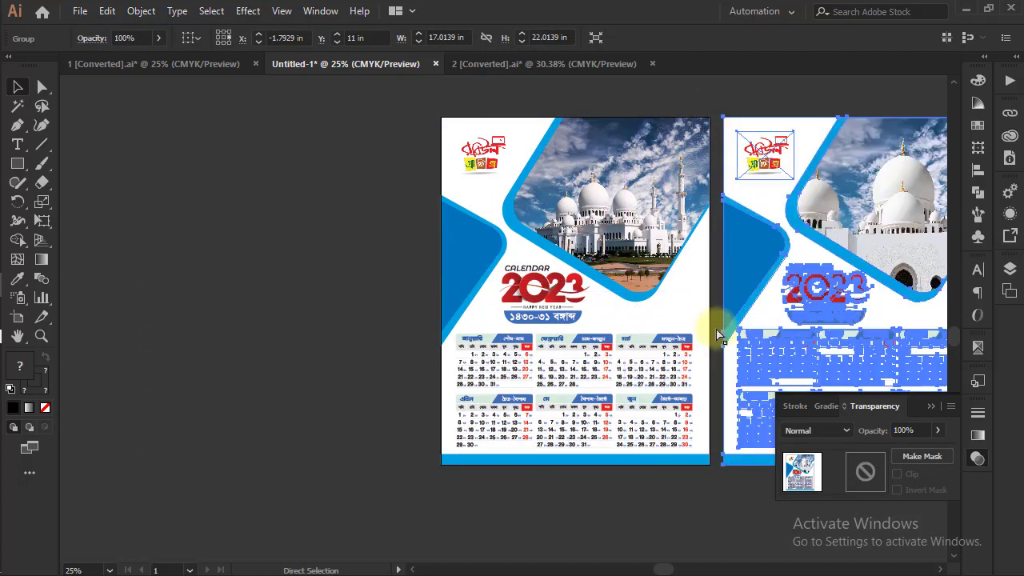
left_click_drag(747, 324, 460, 336)
left_click(711, 248)
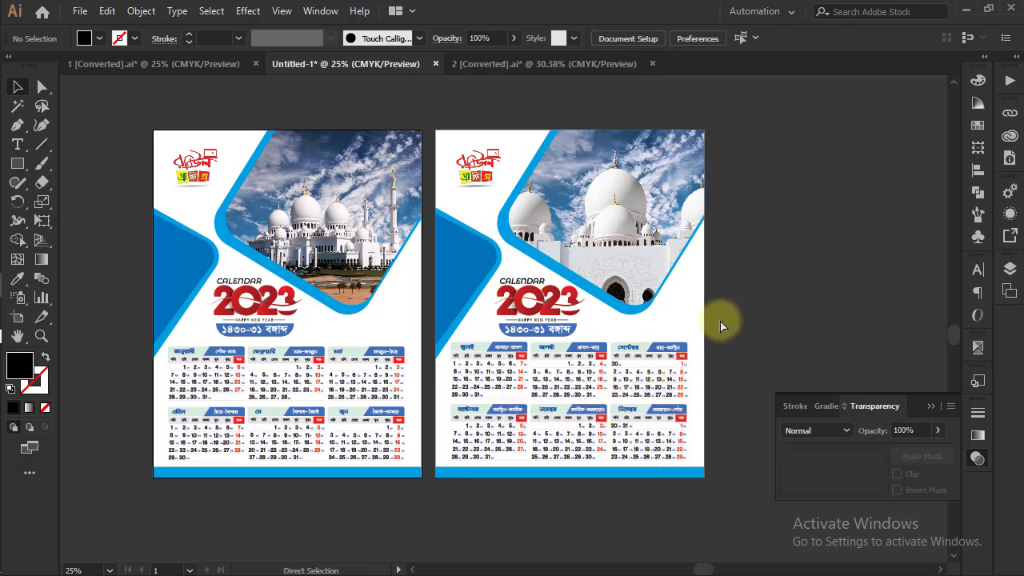
Examine both calendar pages up close, from the photos down to the month grids and footer bands
left_click_drag(548, 347, 592, 346)
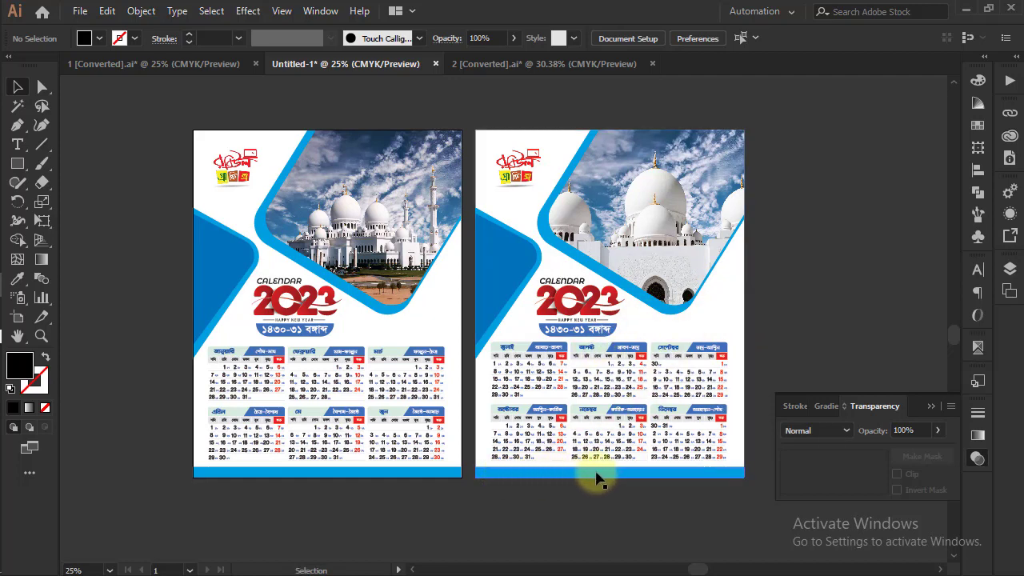
key("ctrl+equal")
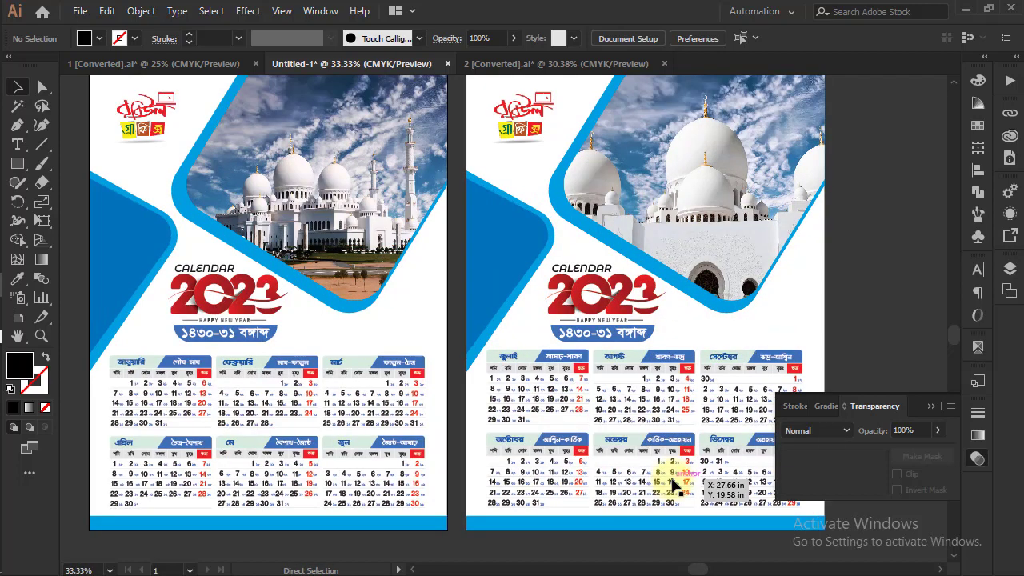
left_click_drag(555, 491, 528, 344)
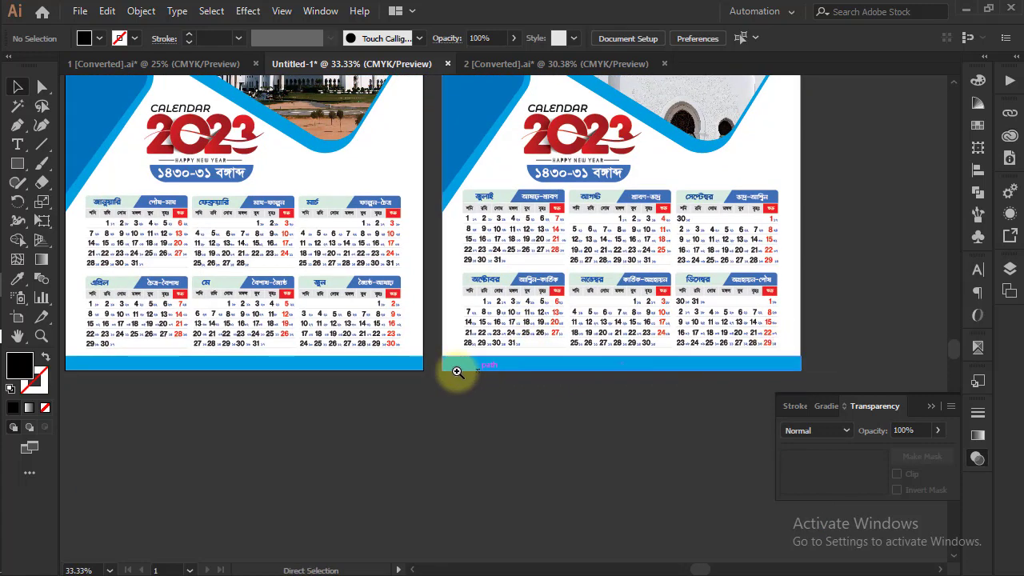
left_click_drag(417, 271, 468, 396)
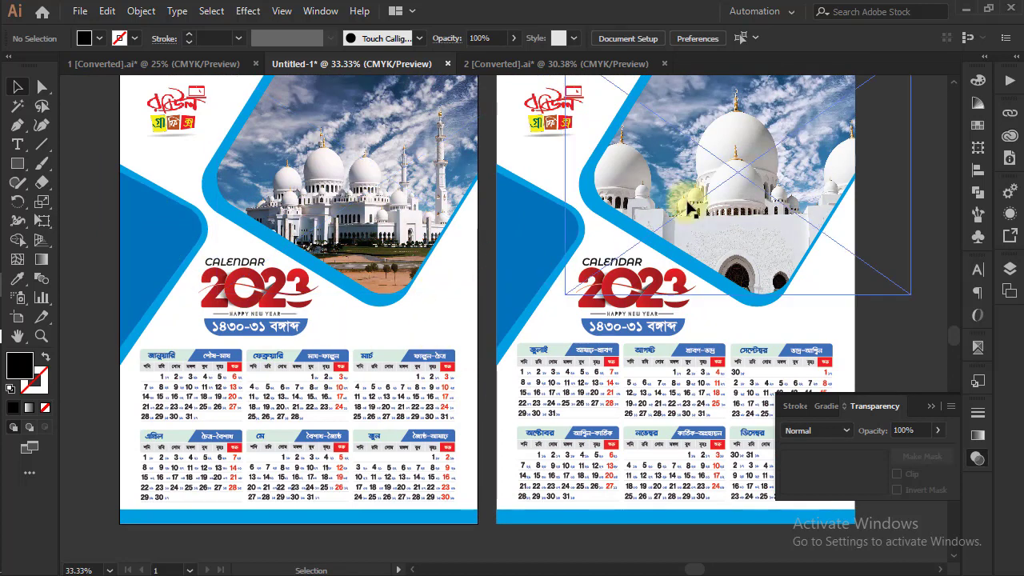
left_click_drag(712, 201, 689, 229)
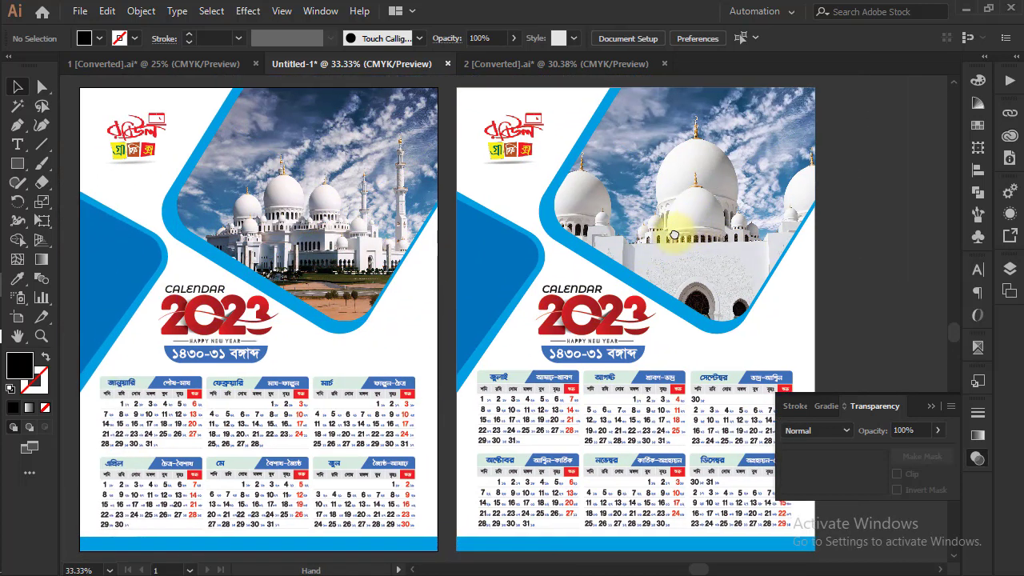
key("plus")
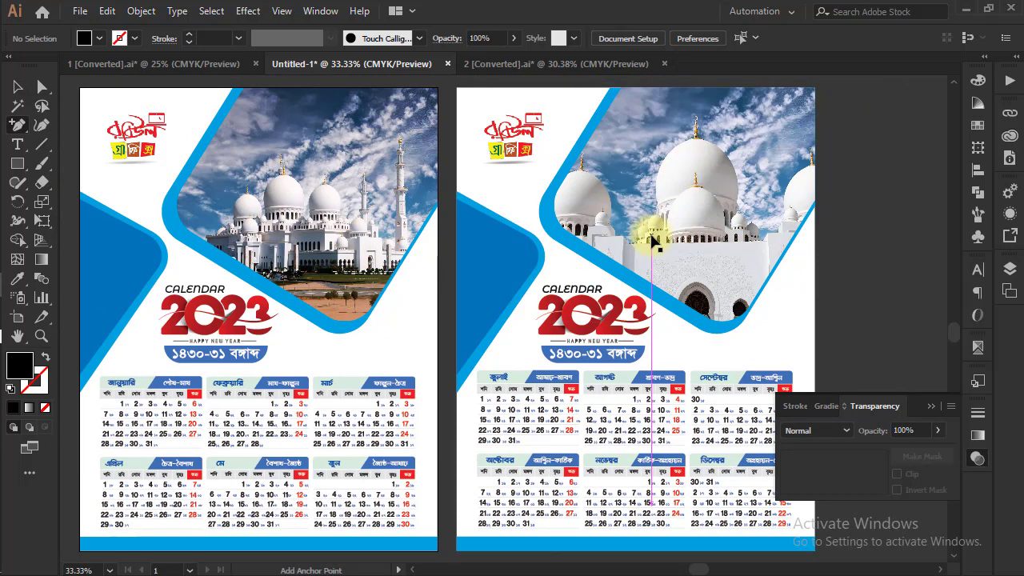
left_click(22, 87)
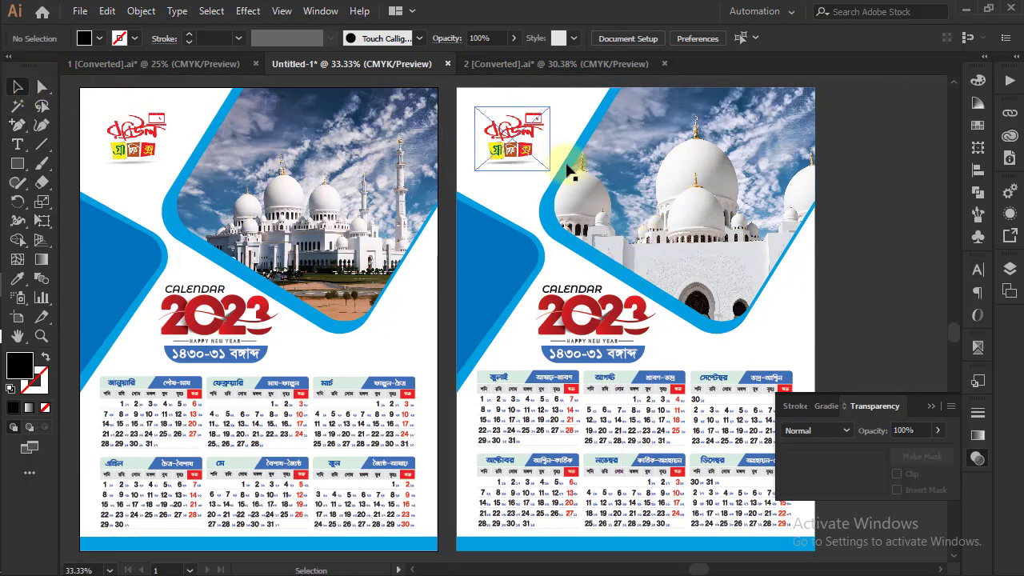
left_click(586, 170)
key("plus")
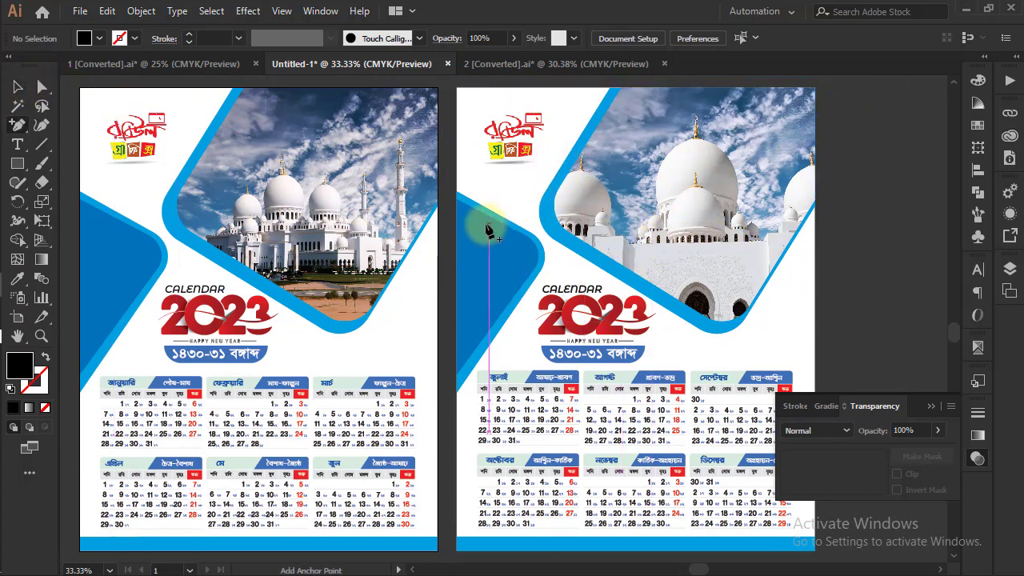
left_click(22, 88)
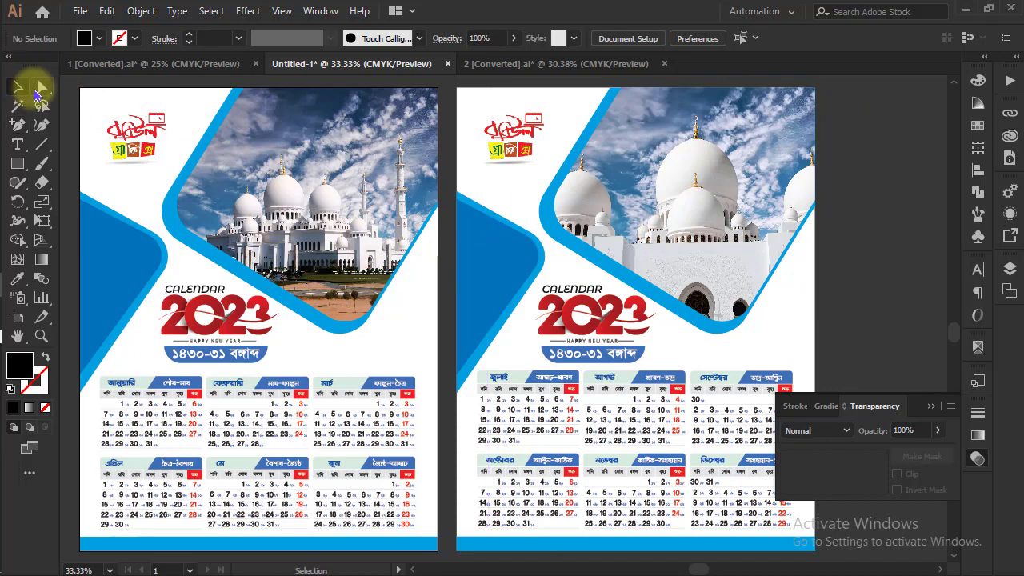
left_click(40, 88)
key("ctrl+equal")
key("ctrl+minus")
key("ctrl+minus")
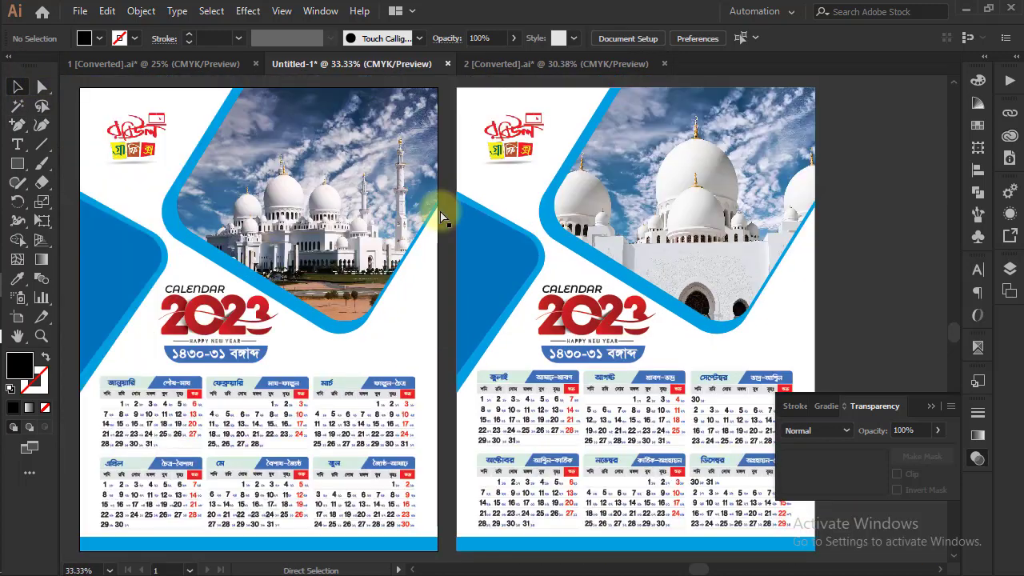